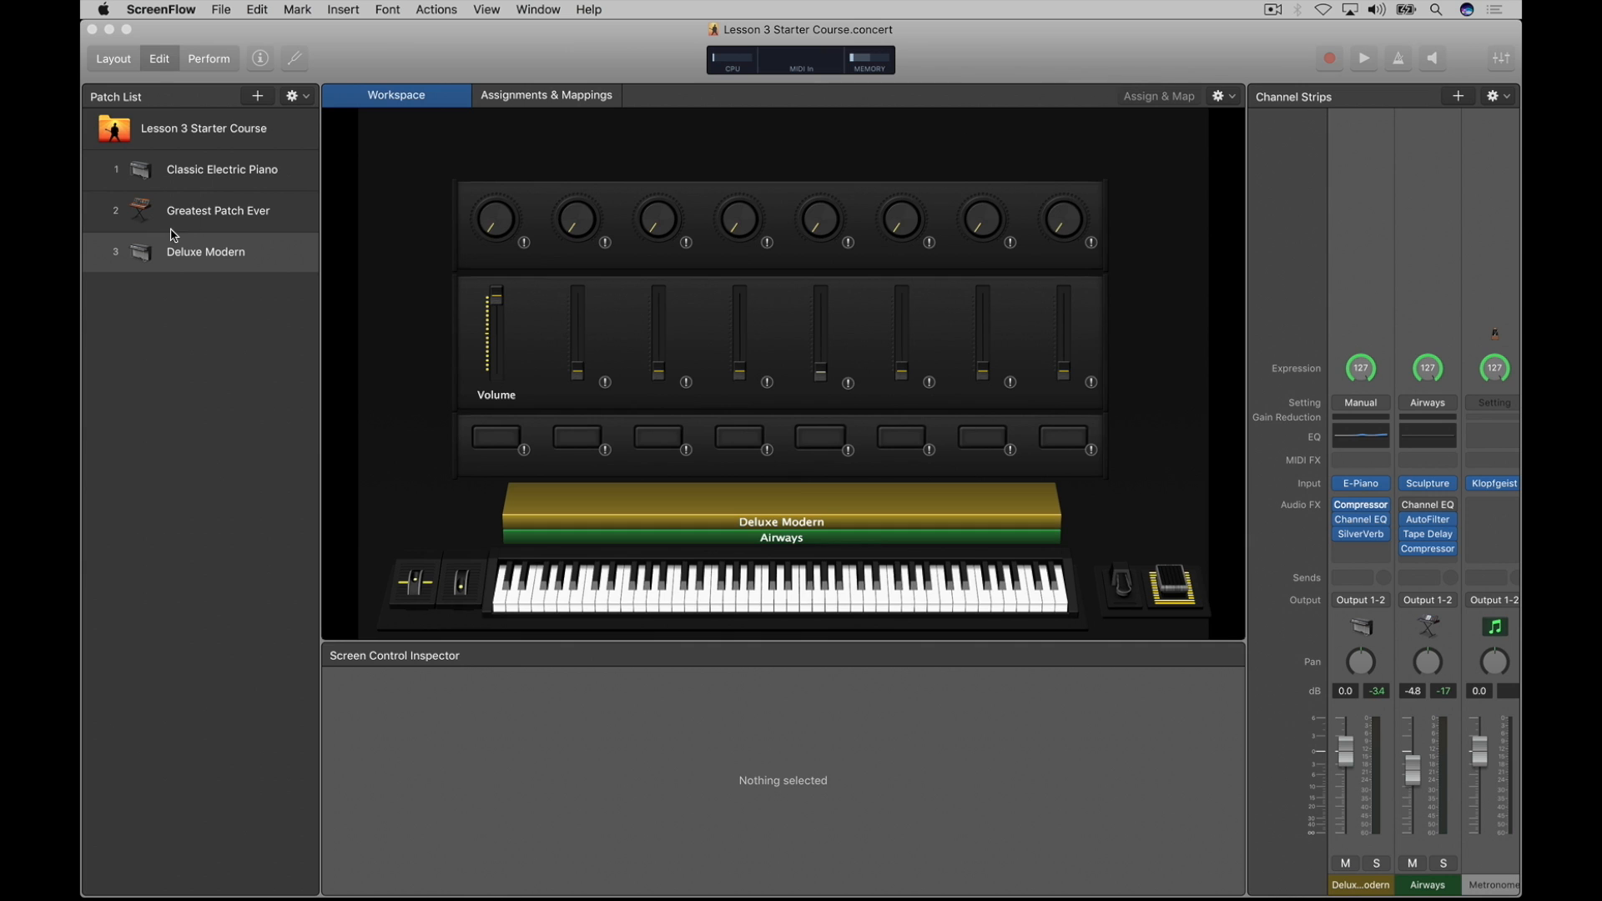
{"action": "left_click", "coordinate": [184, 257]}
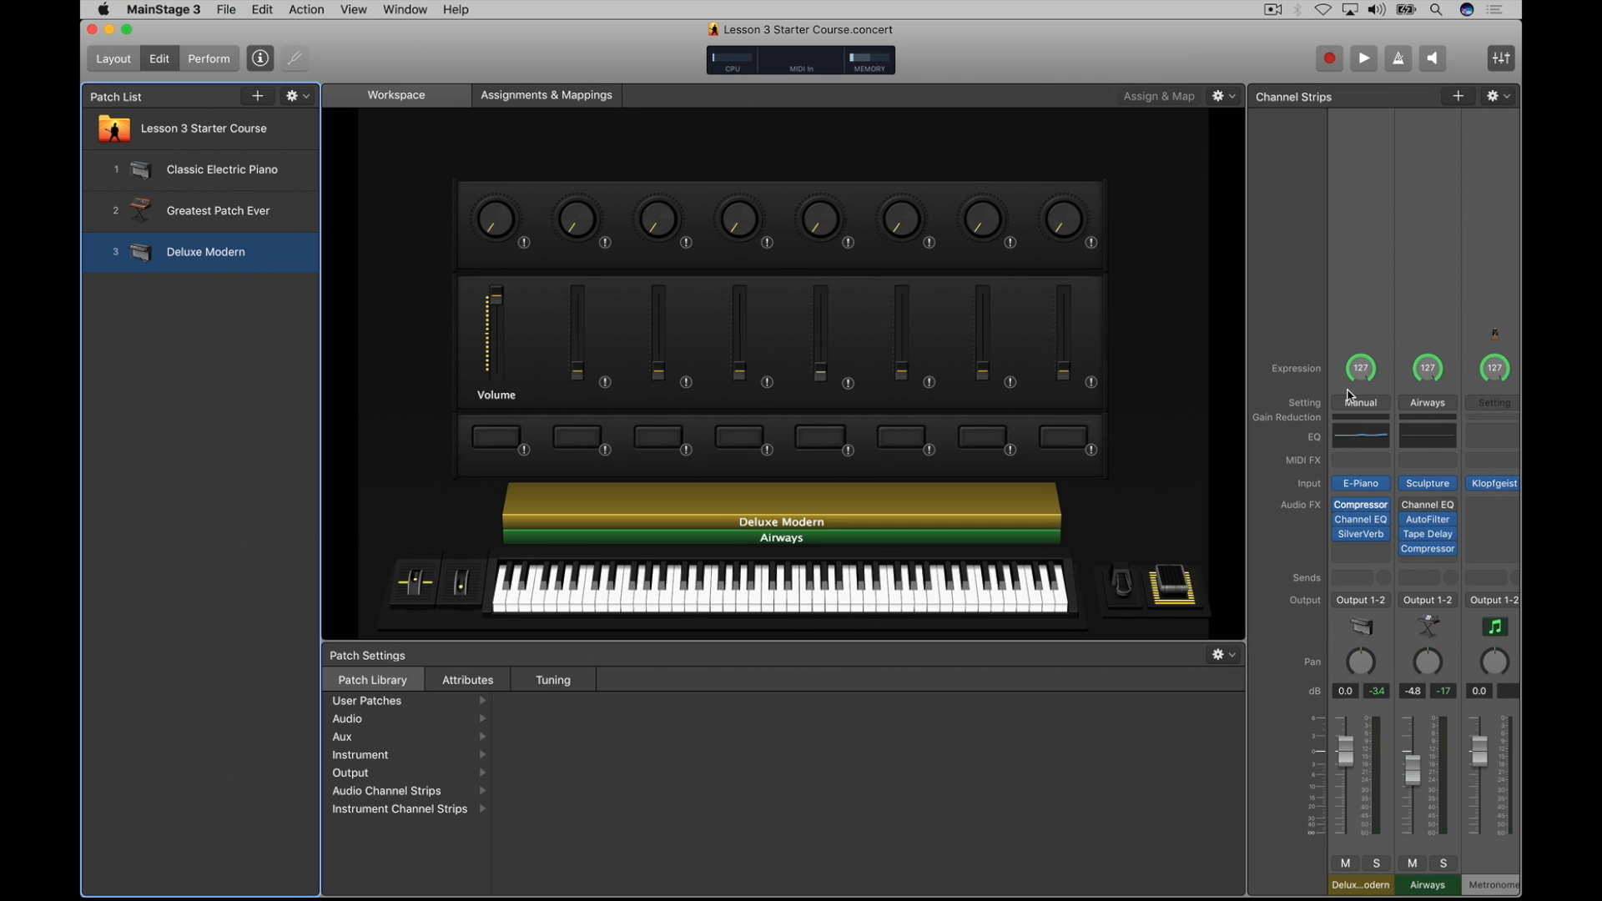
{"action": "left_click", "coordinate": [129, 60]}
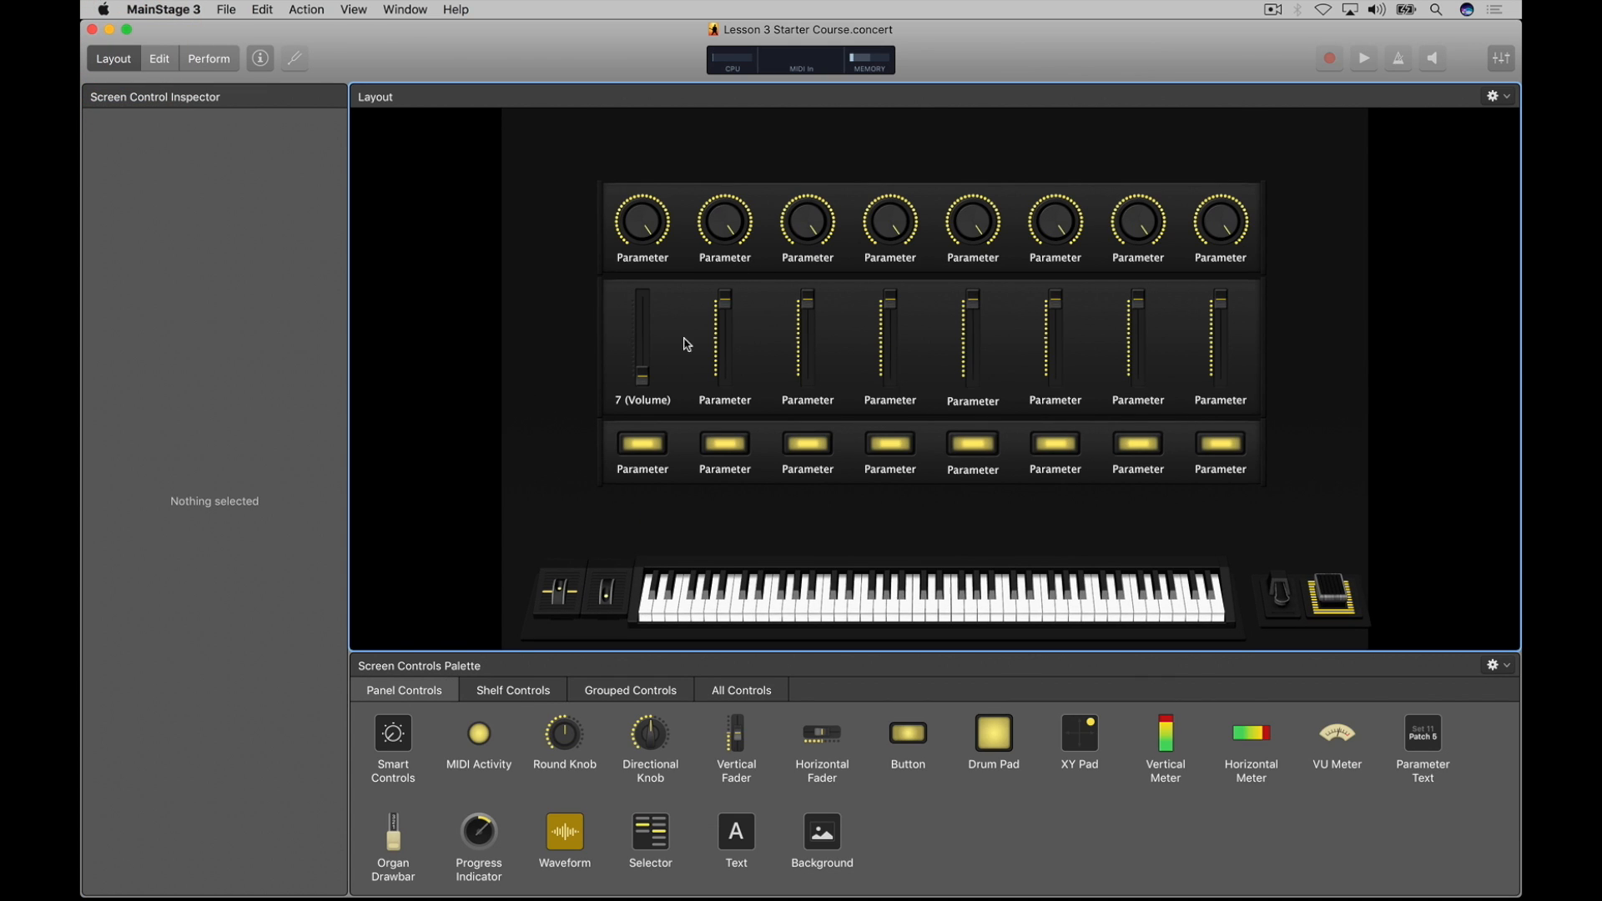
{"action": "left_click", "coordinate": [161, 59]}
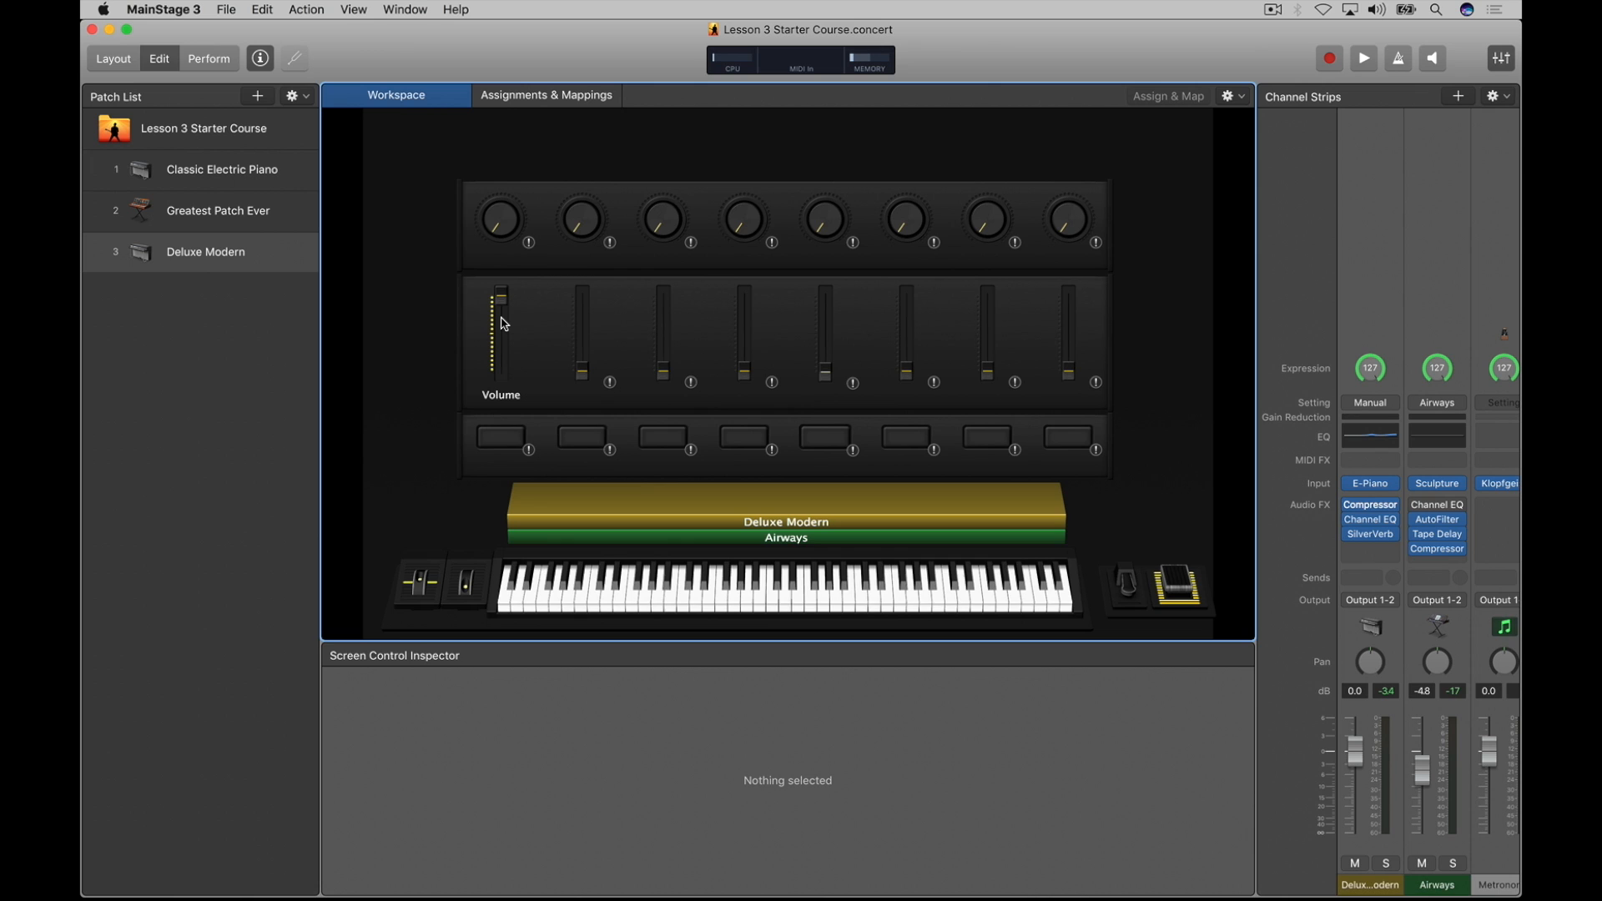
{"action": "left_click", "coordinate": [256, 258]}
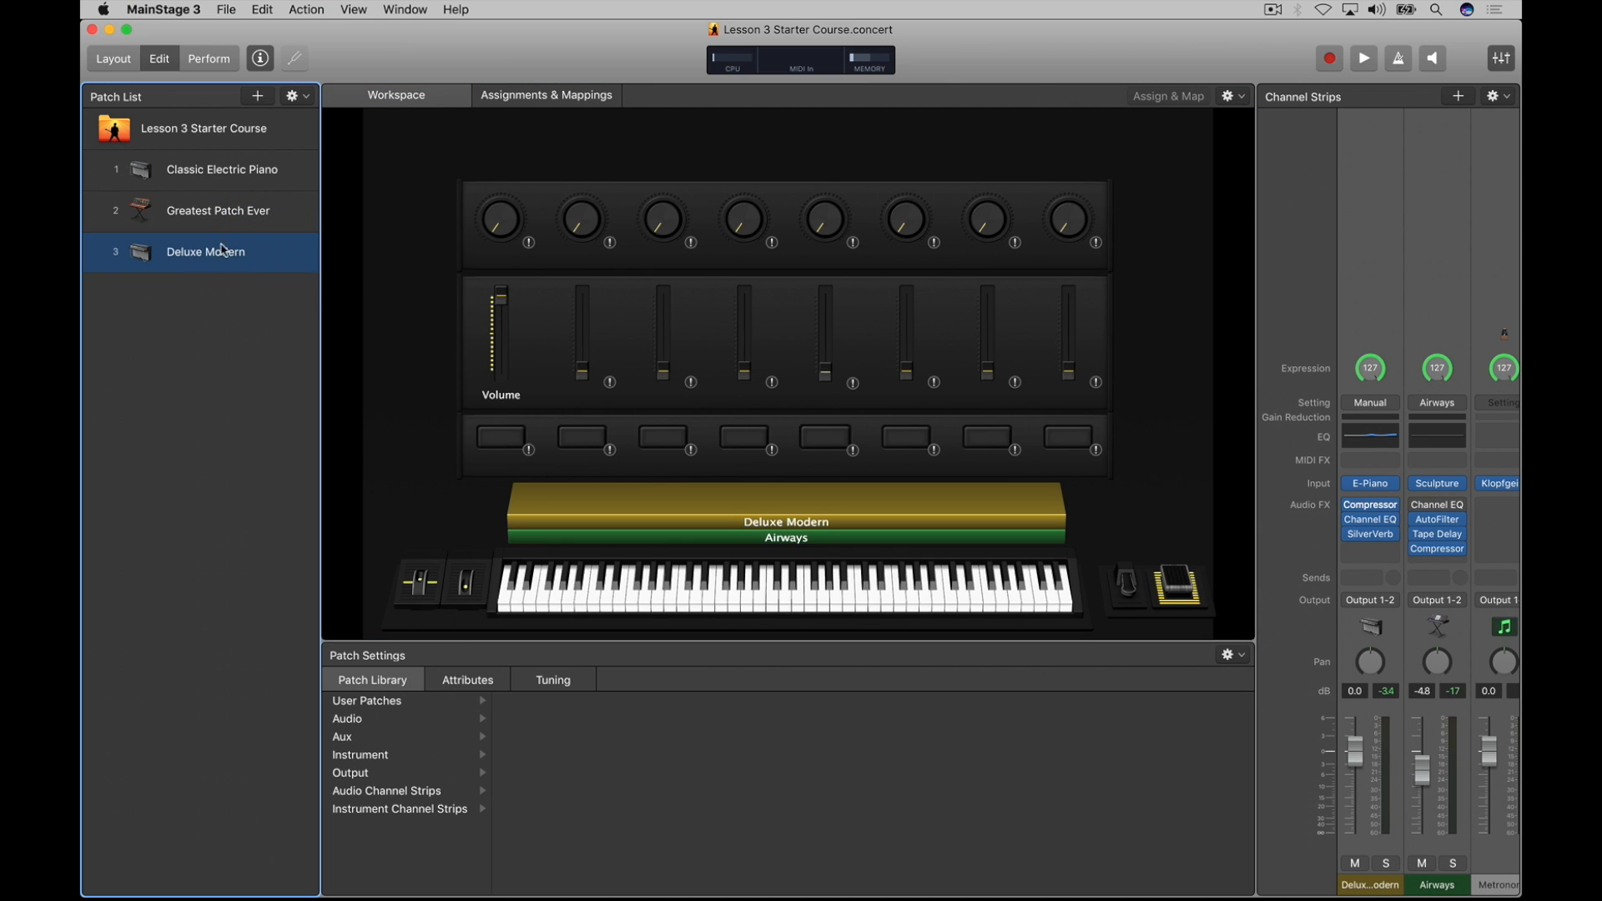
{"action": "left_click", "coordinate": [438, 341]}
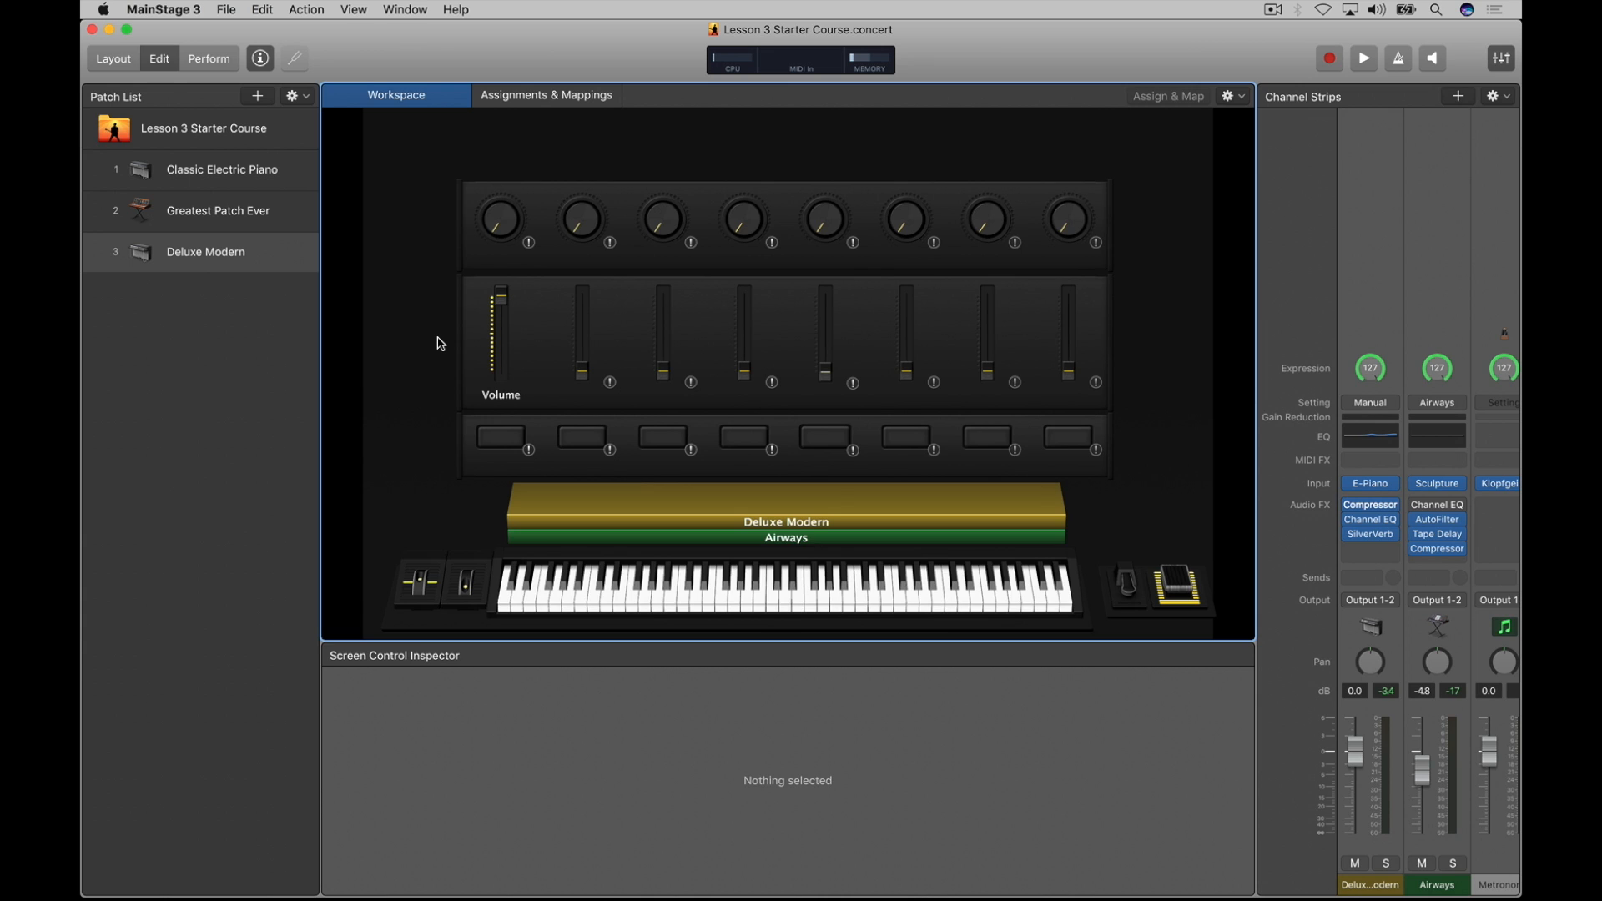
{"action": "left_click", "coordinate": [227, 9]}
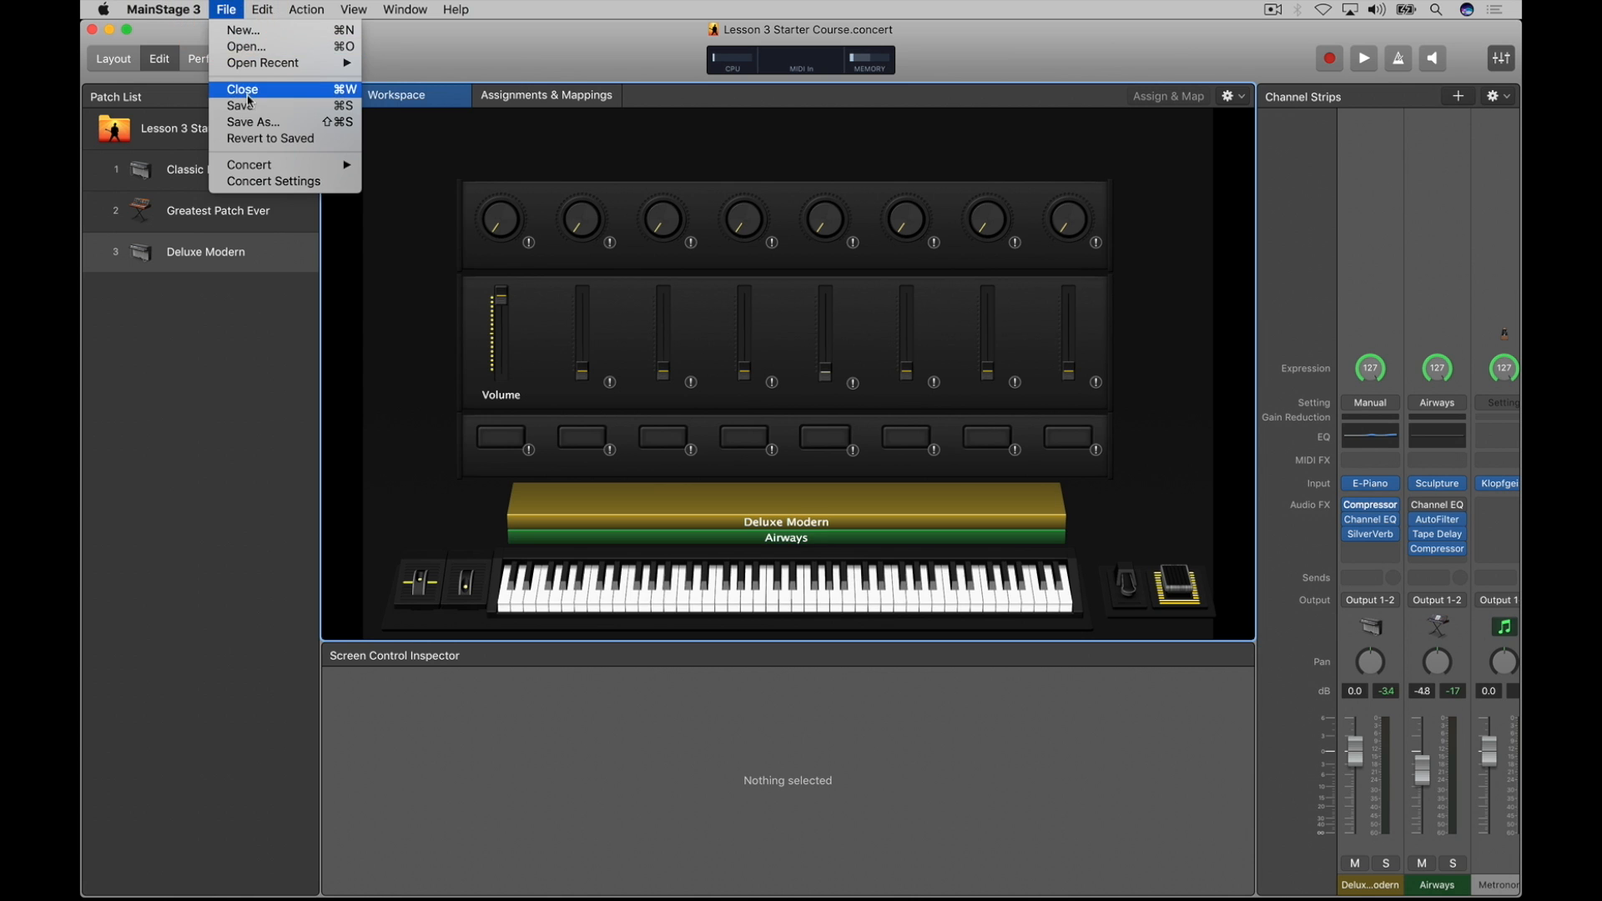
{"action": "left_click", "coordinate": [253, 262]}
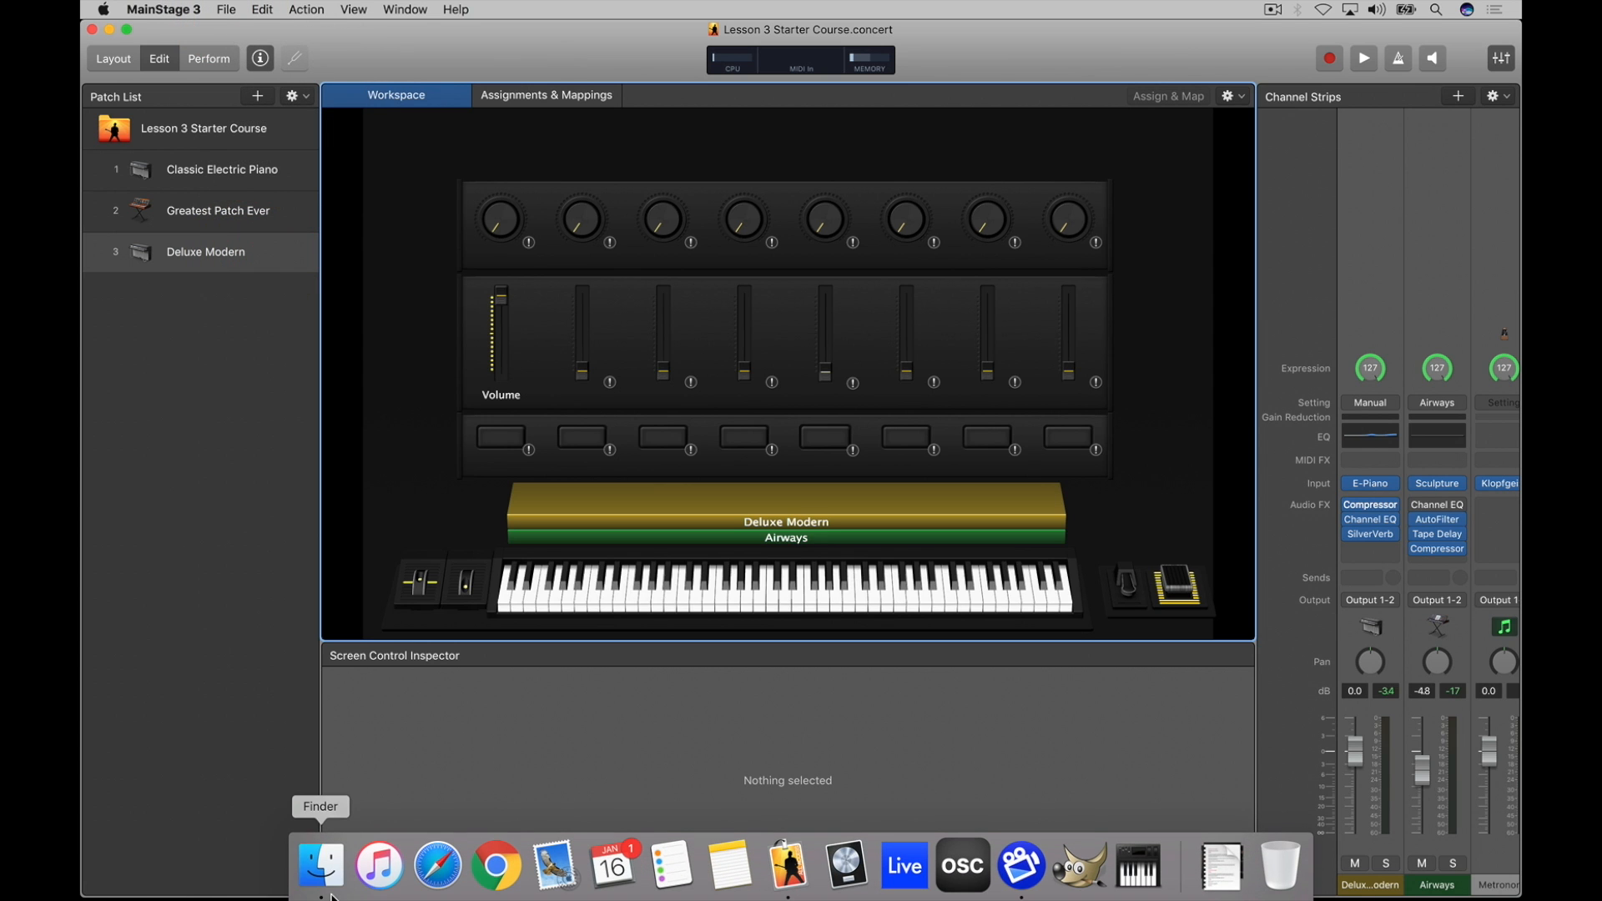
{"action": "left_click", "coordinate": [331, 891]}
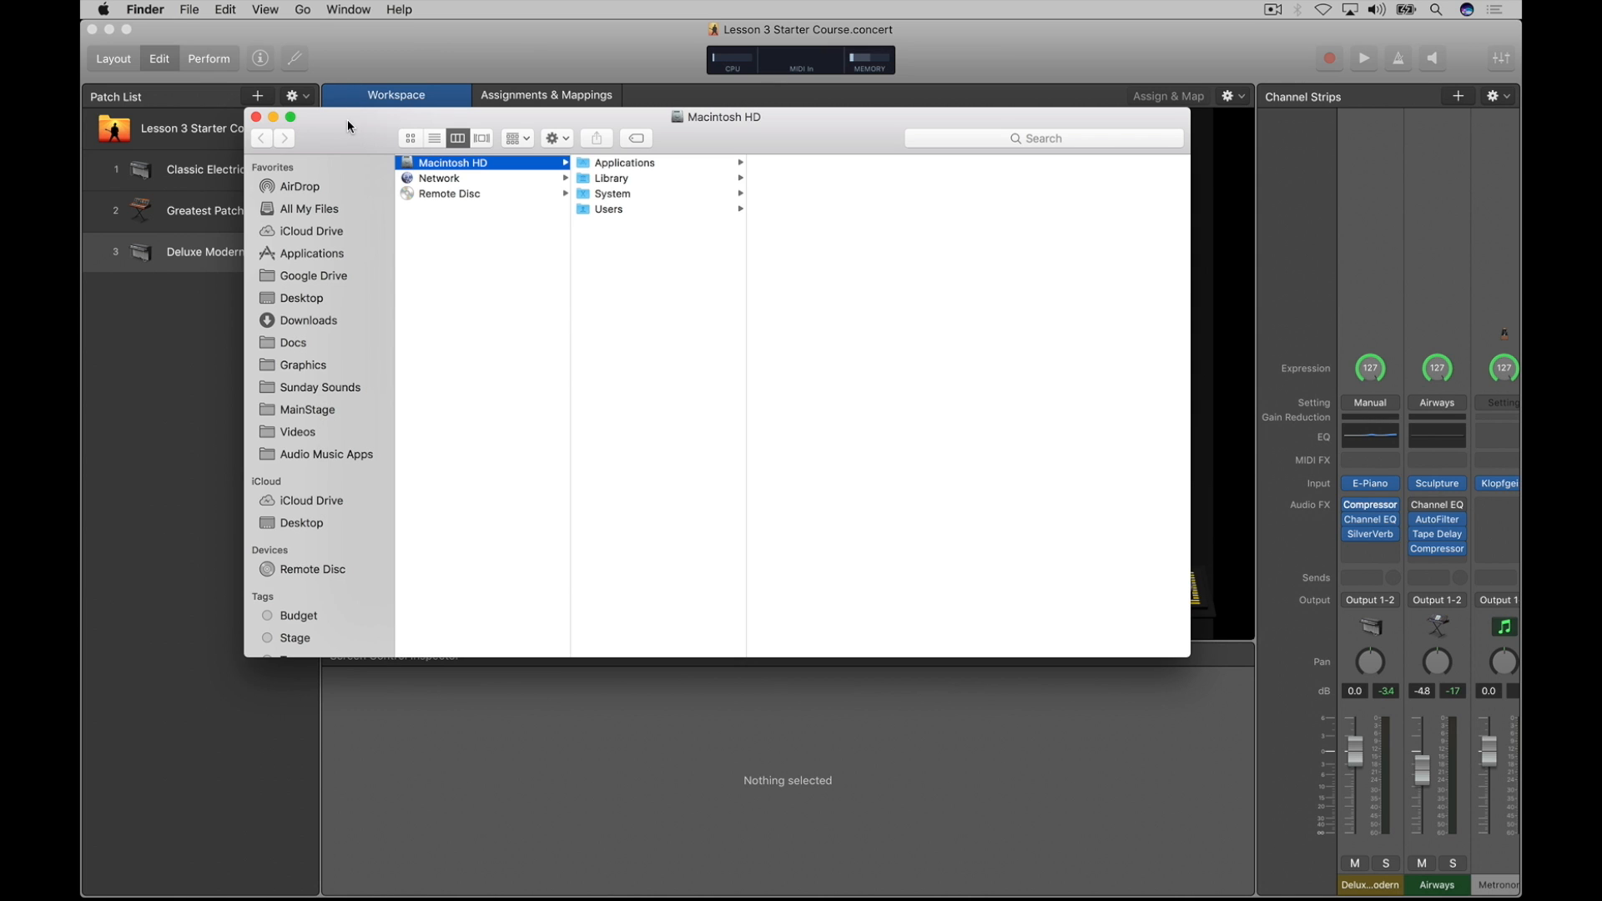
{"action": "left_click", "coordinate": [257, 117]}
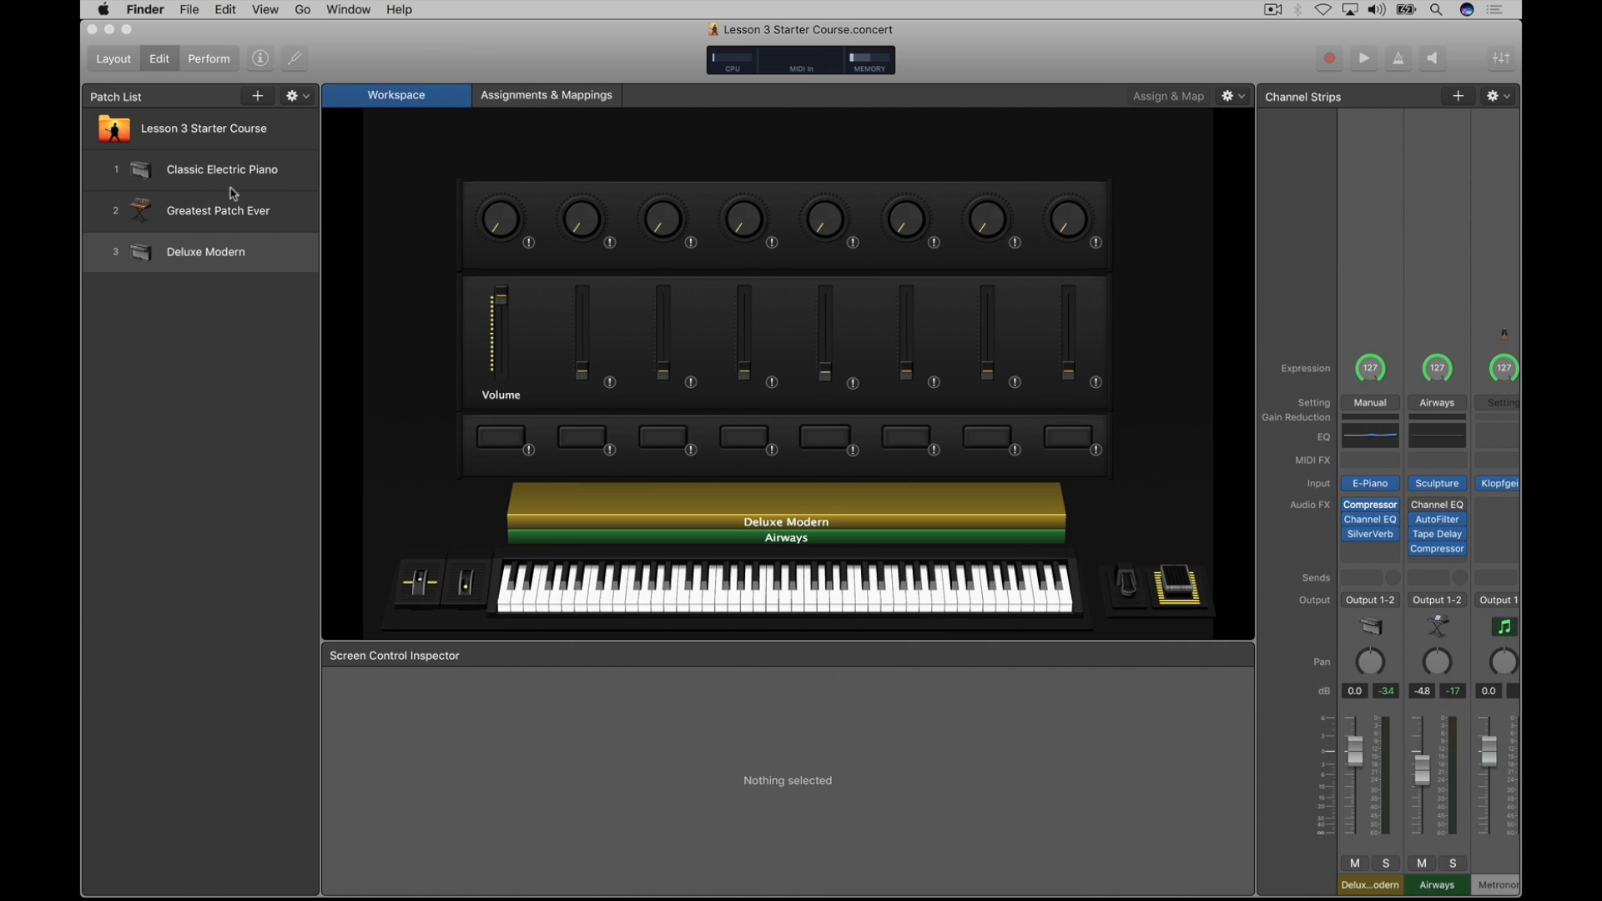
{"action": "left_click", "coordinate": [254, 343]}
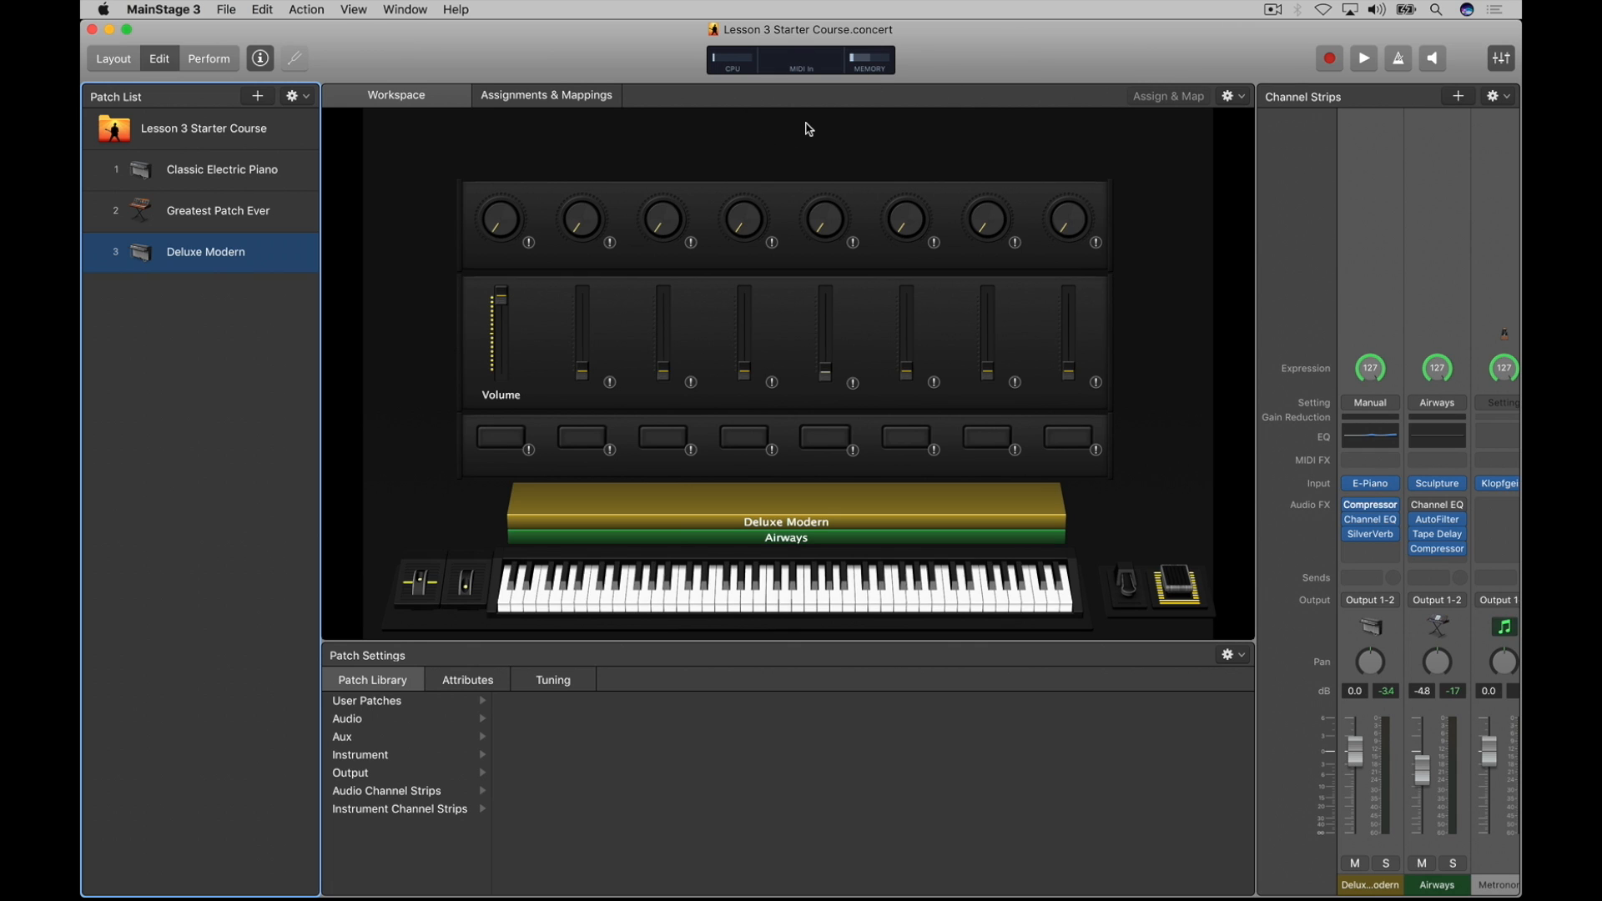
Step: Rename the third patch in the list, Deluxe Modern, as 2nd Greatest Patch Ever
{"action": "left_click", "coordinate": [206, 215]}
{"action": "left_click", "coordinate": [246, 264]}
{"action": "double_click", "coordinate": [246, 264]}
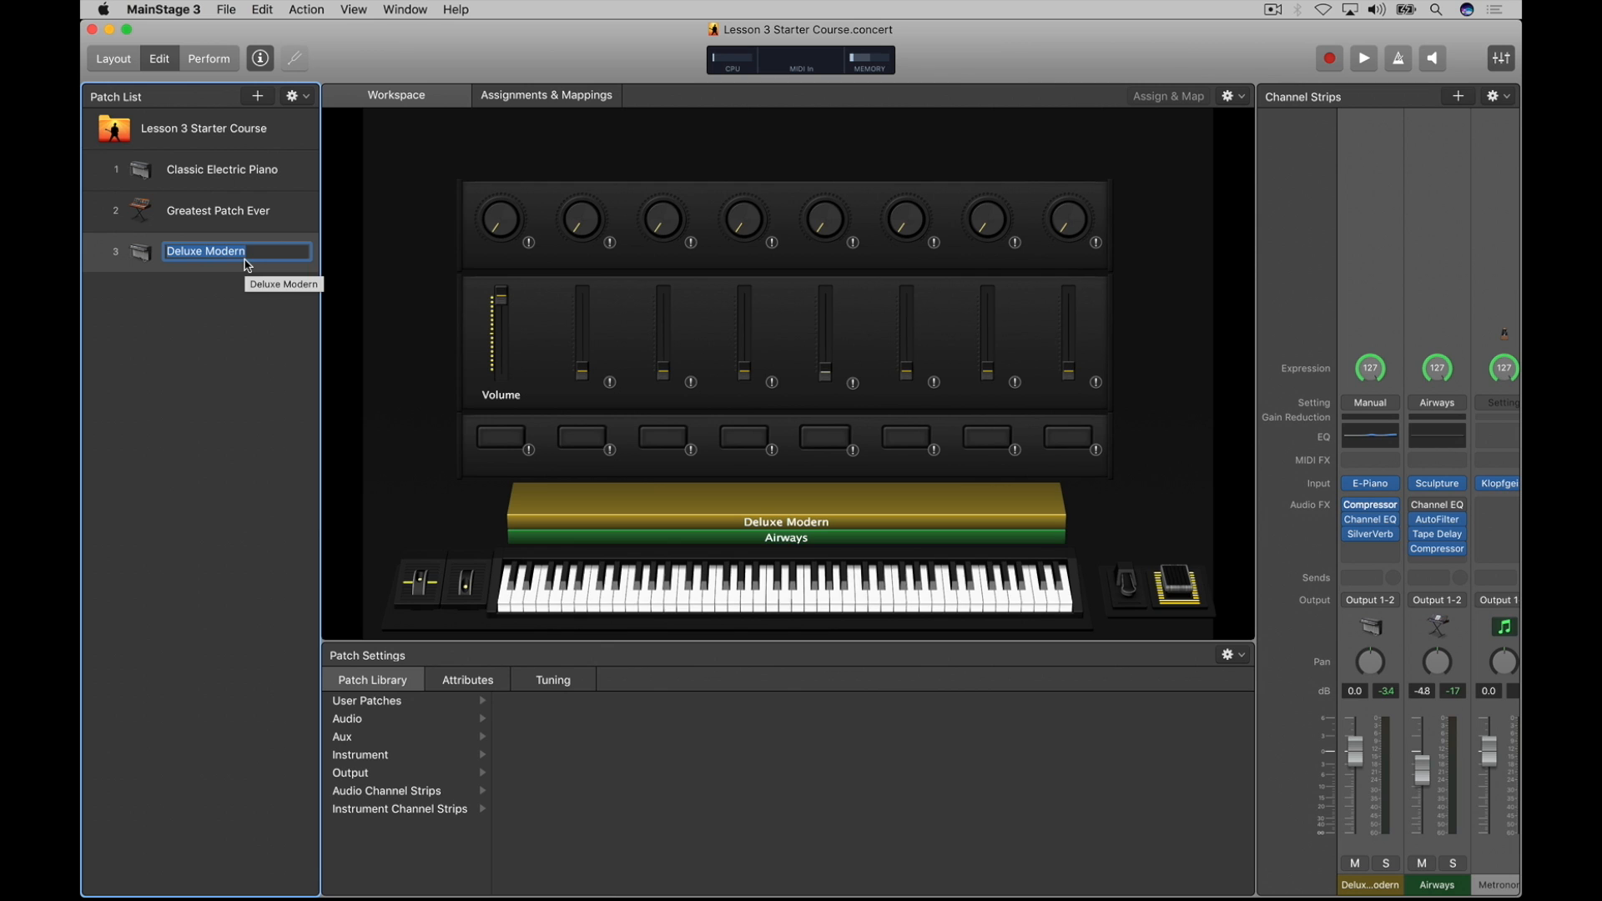
{"action": "type", "text": "2nd Greatest Pa"}
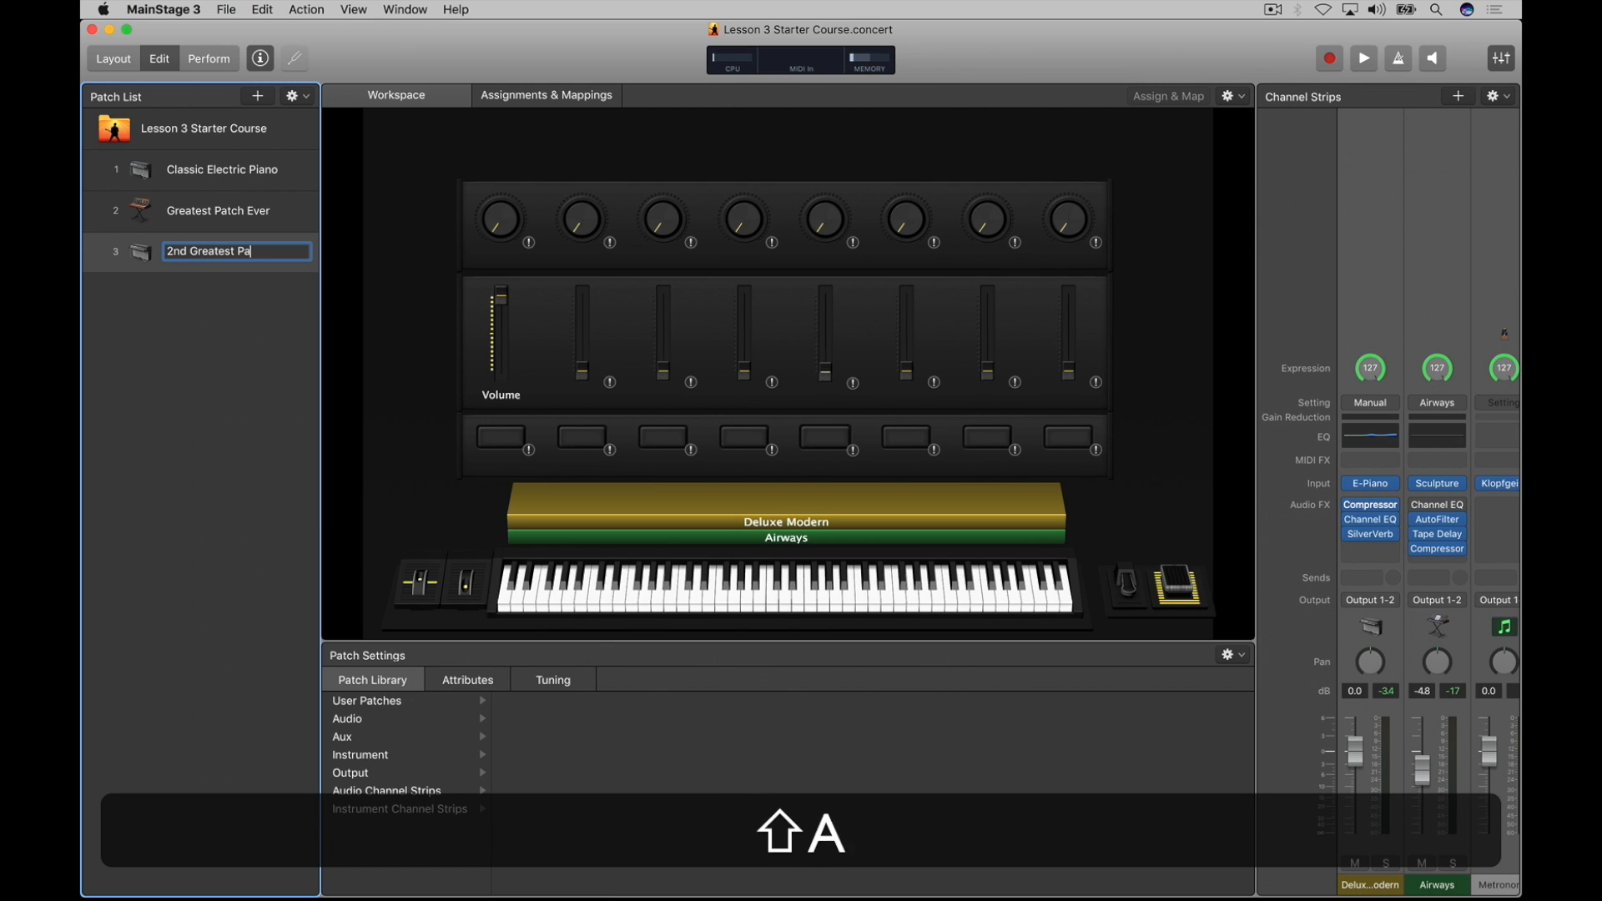
{"action": "type", "text": "tch Ever"}
{"action": "key", "text": "Return"}
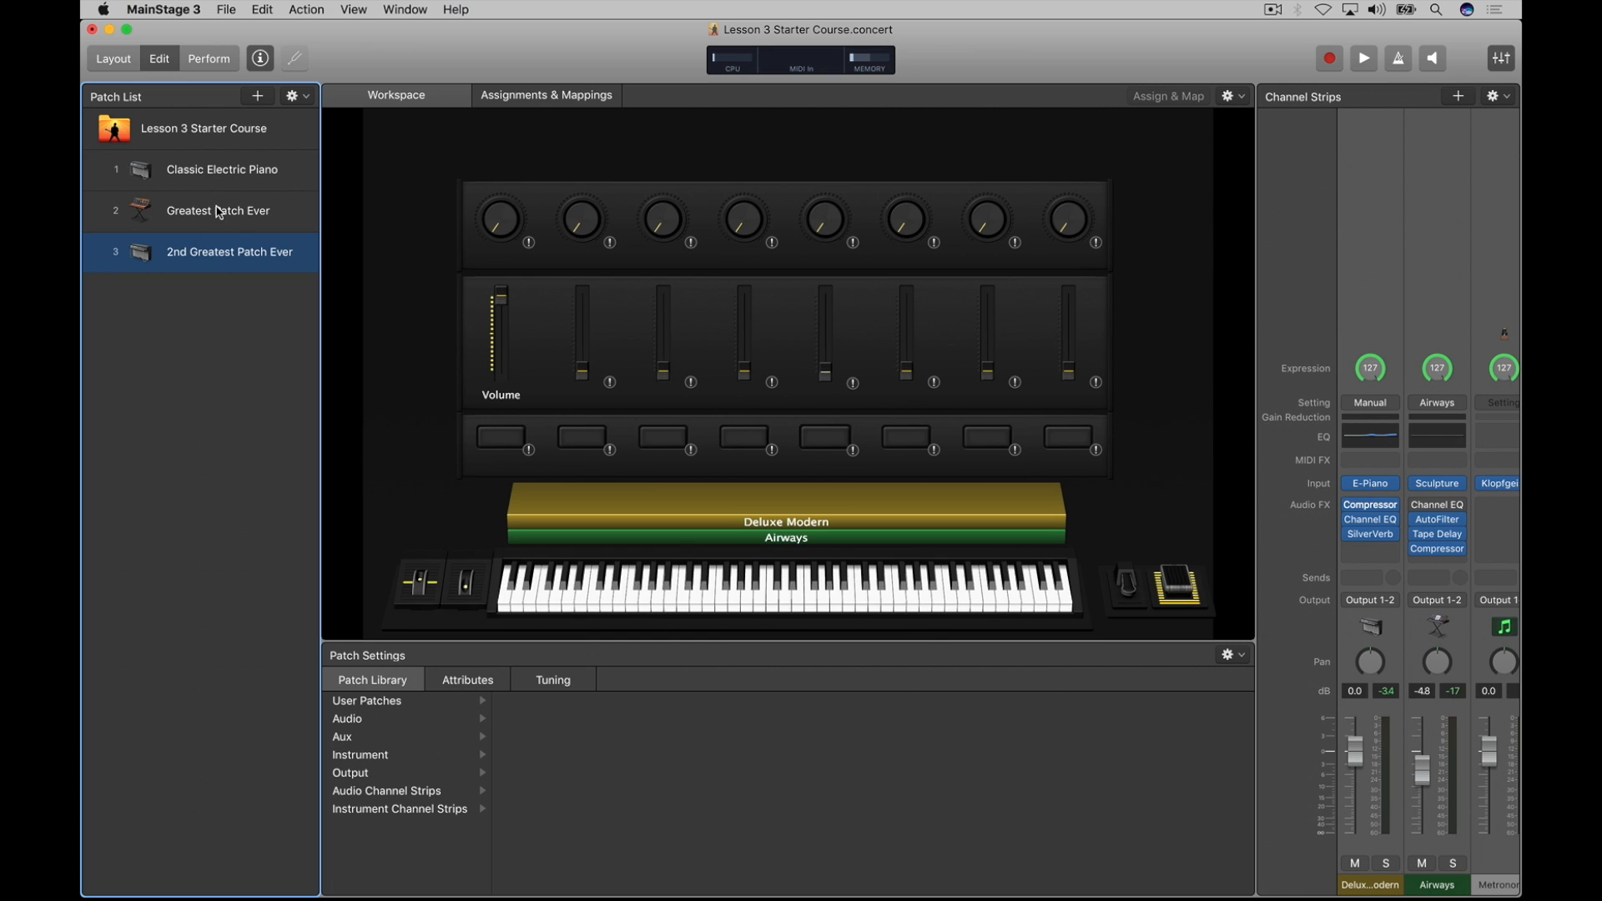
Step: Start exporting the 2nd Greatest Patch Ever patch and choose the Instrument folder within Patches in Audio Music Apps as the destination
{"action": "key", "text": "super+e"}
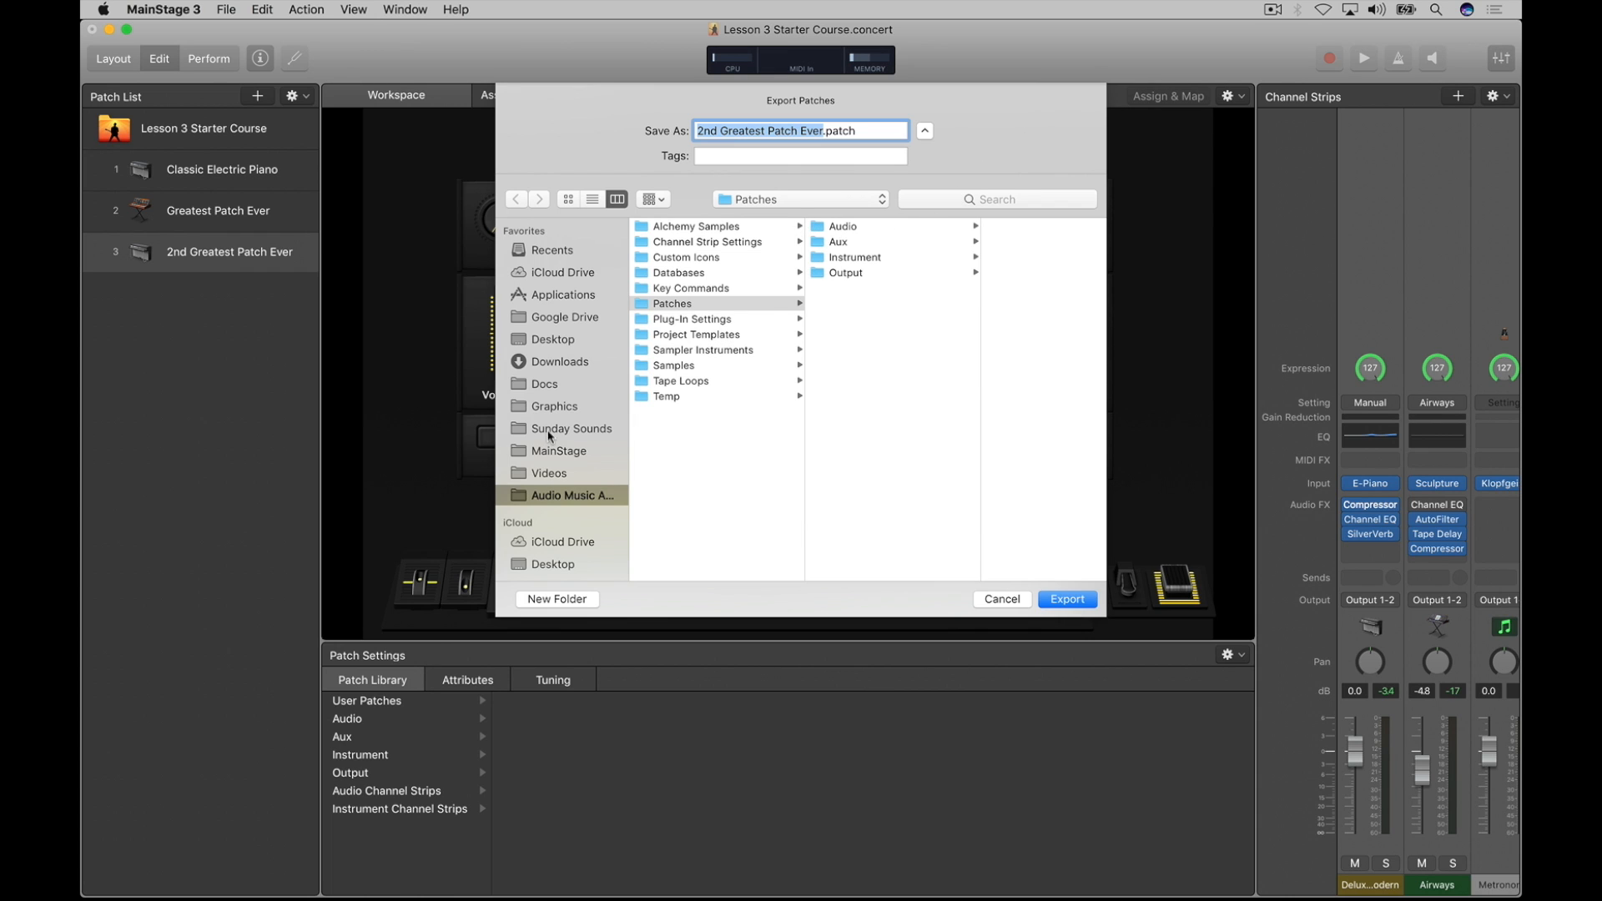
{"action": "left_click", "coordinate": [545, 382]}
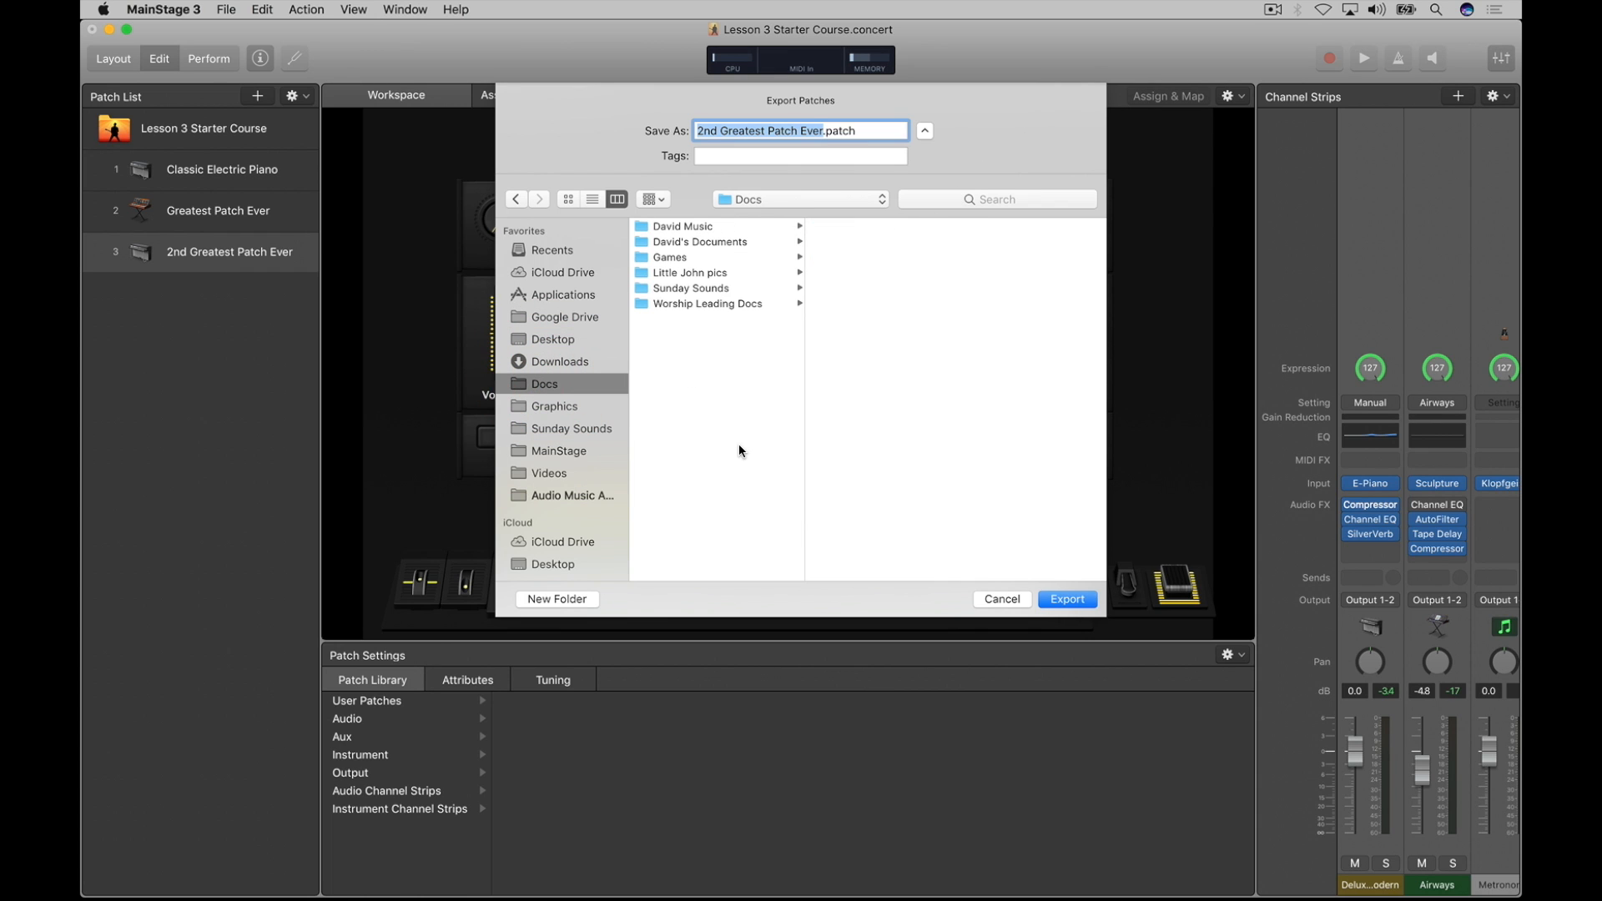
{"action": "left_click", "coordinate": [574, 498]}
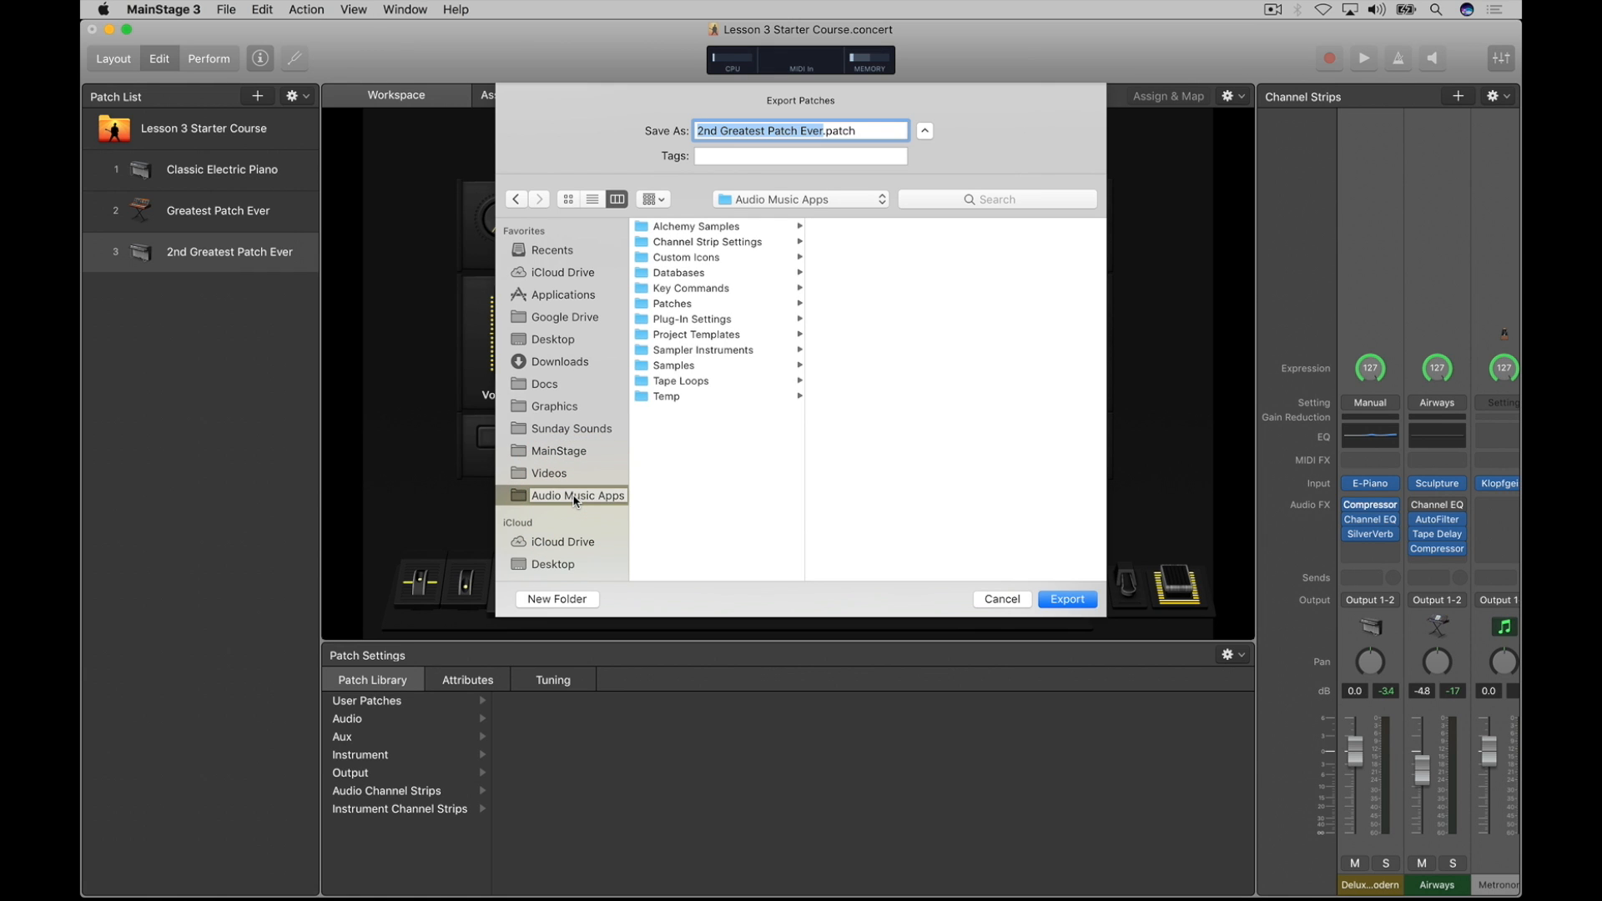
{"action": "left_click", "coordinate": [675, 304]}
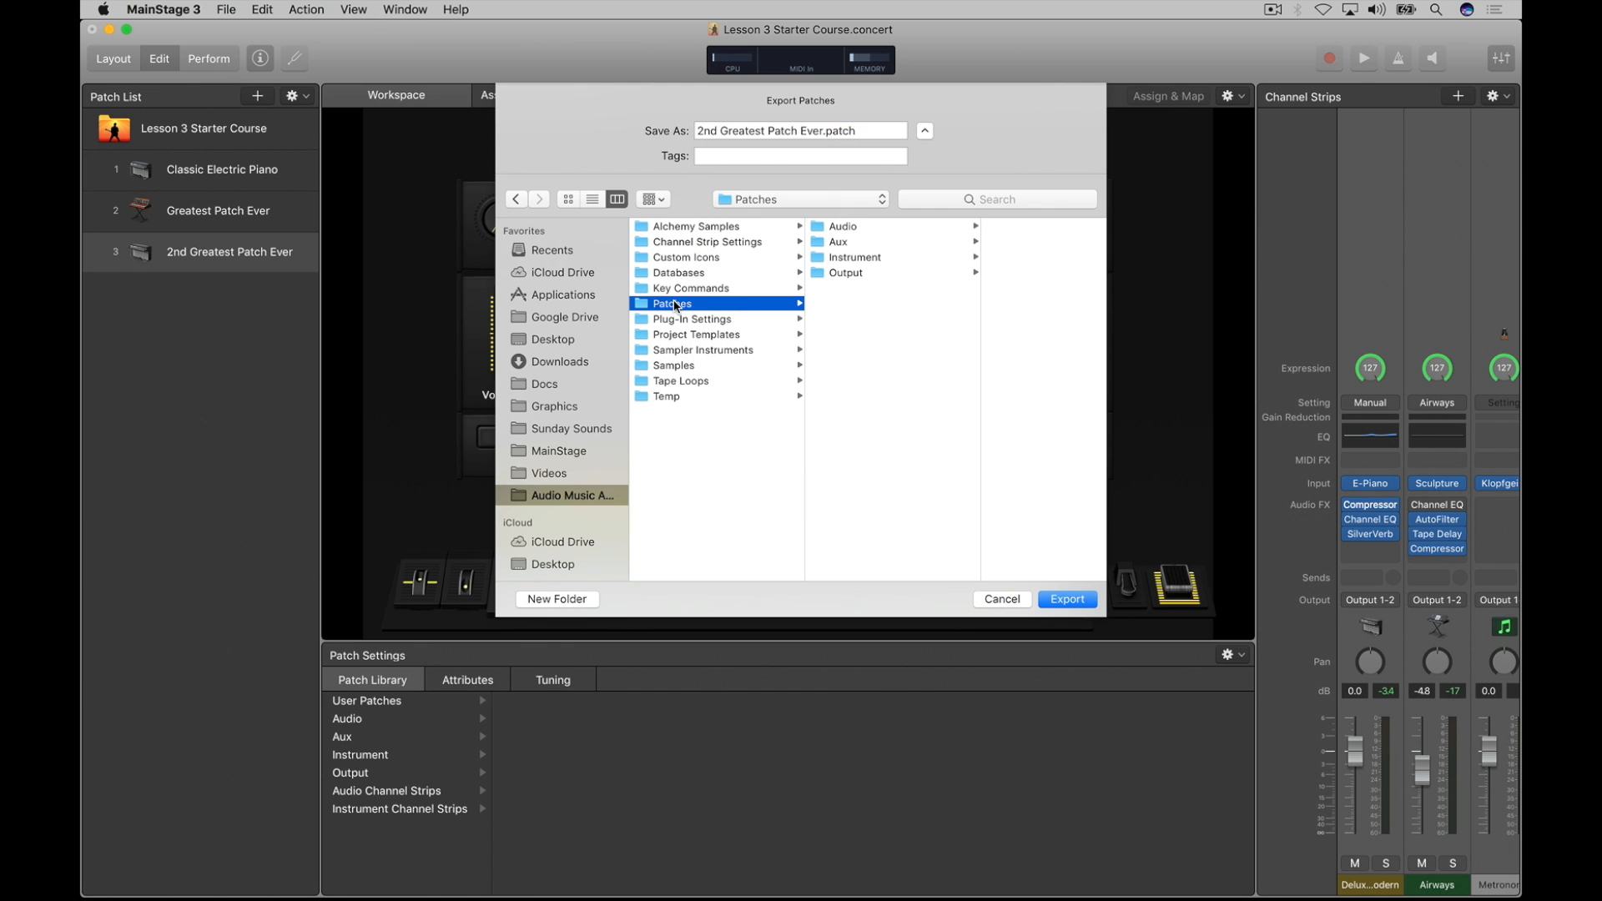
{"action": "left_click", "coordinate": [868, 257]}
{"action": "scroll", "coordinate": [959, 309], "scroll_direction": "down", "scroll_amount": 2}
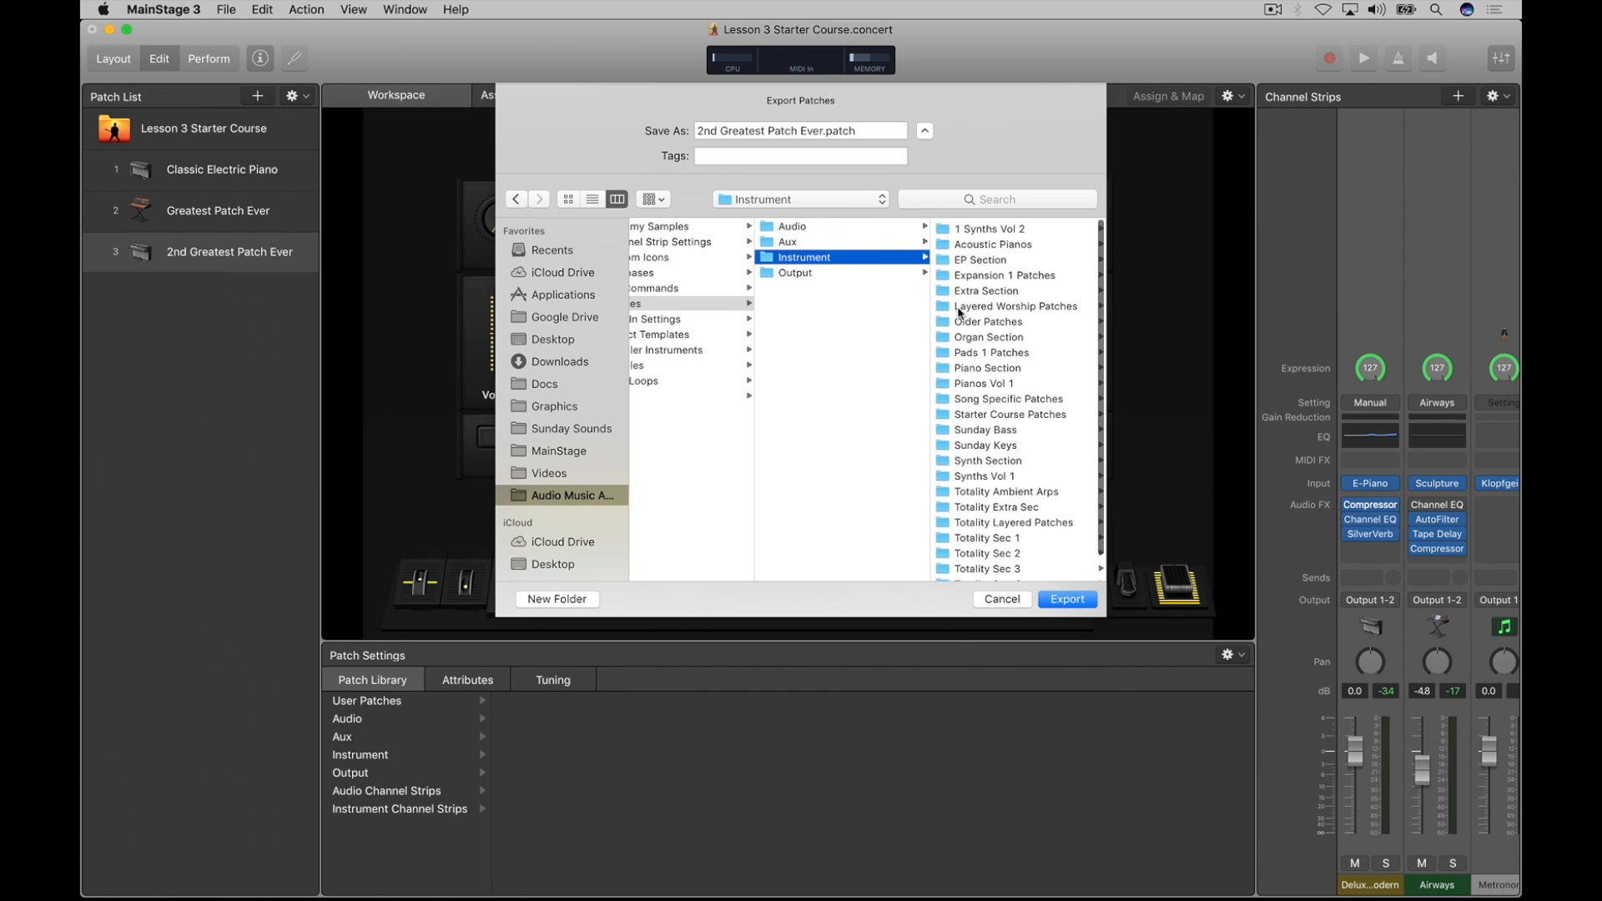
{"action": "scroll", "coordinate": [958, 308], "scroll_direction": "up", "scroll_amount": 3}
{"action": "scroll", "coordinate": [958, 309], "scroll_direction": "down", "scroll_amount": 2}
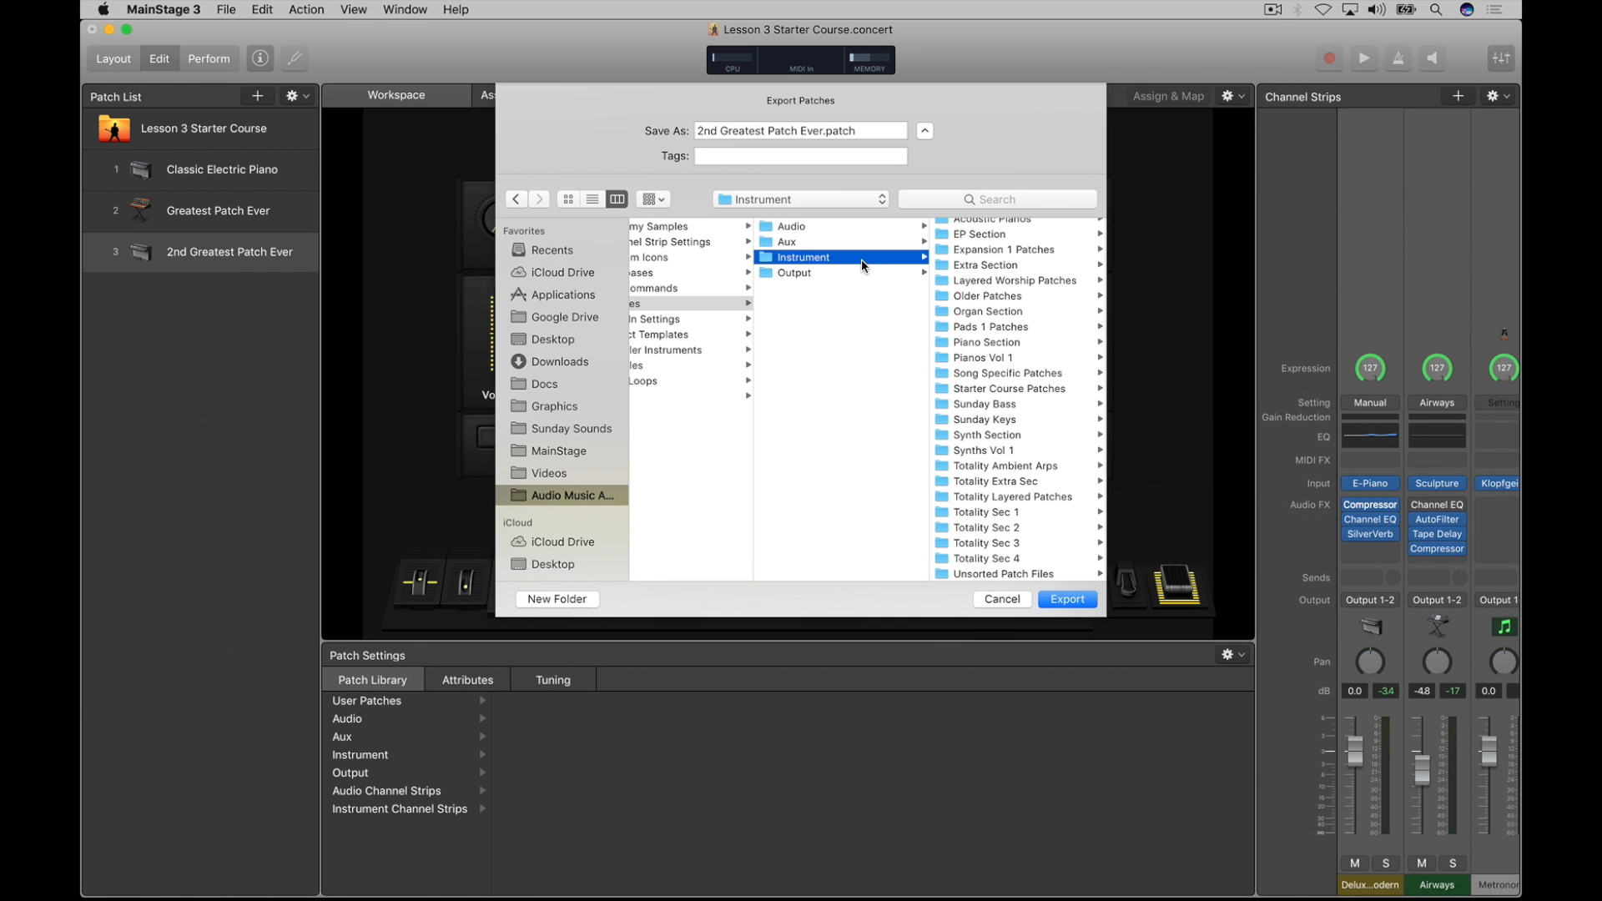
{"action": "scroll", "coordinate": [1022, 349], "scroll_direction": "down", "scroll_amount": 2}
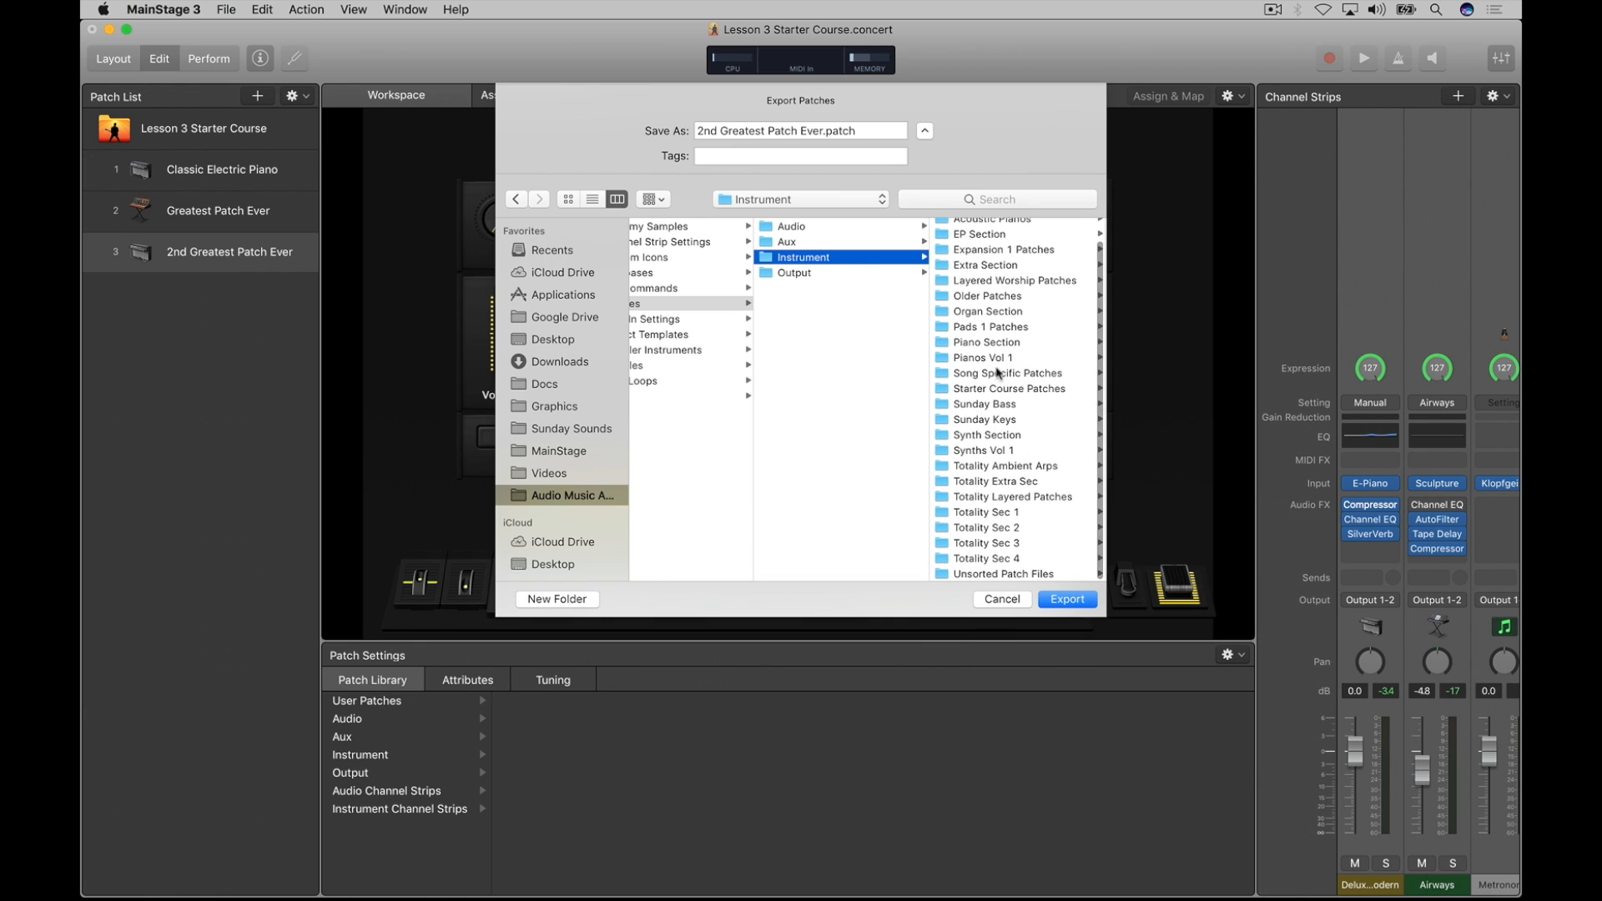
{"action": "scroll", "coordinate": [1002, 392], "scroll_direction": "down", "scroll_amount": 2}
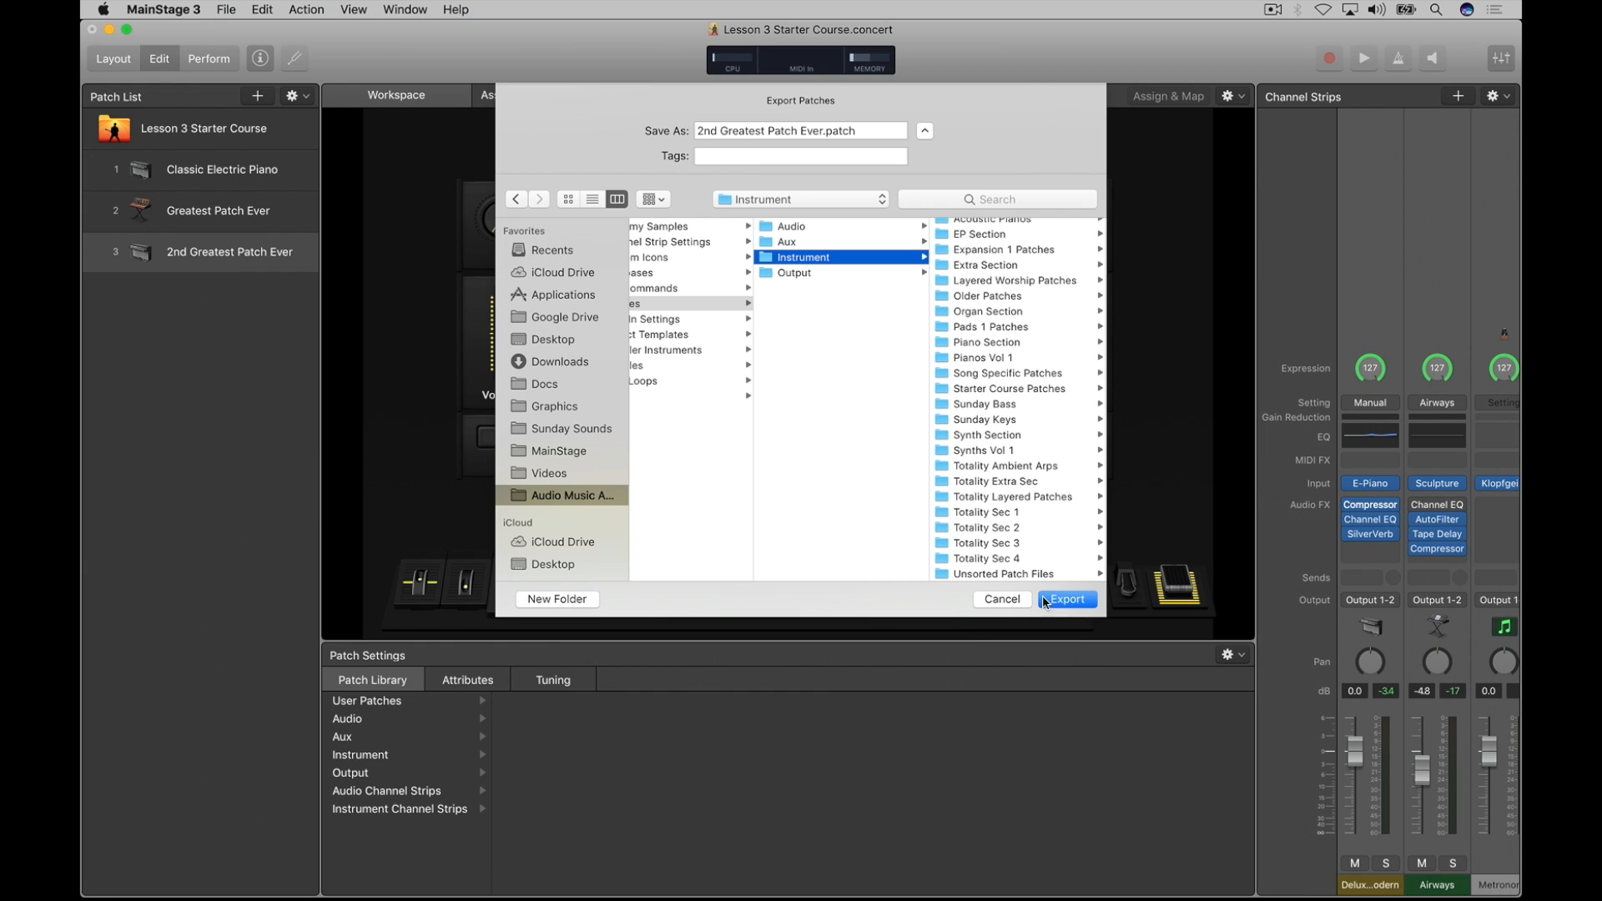
{"action": "scroll", "coordinate": [1033, 363], "scroll_direction": "down", "scroll_amount": 1}
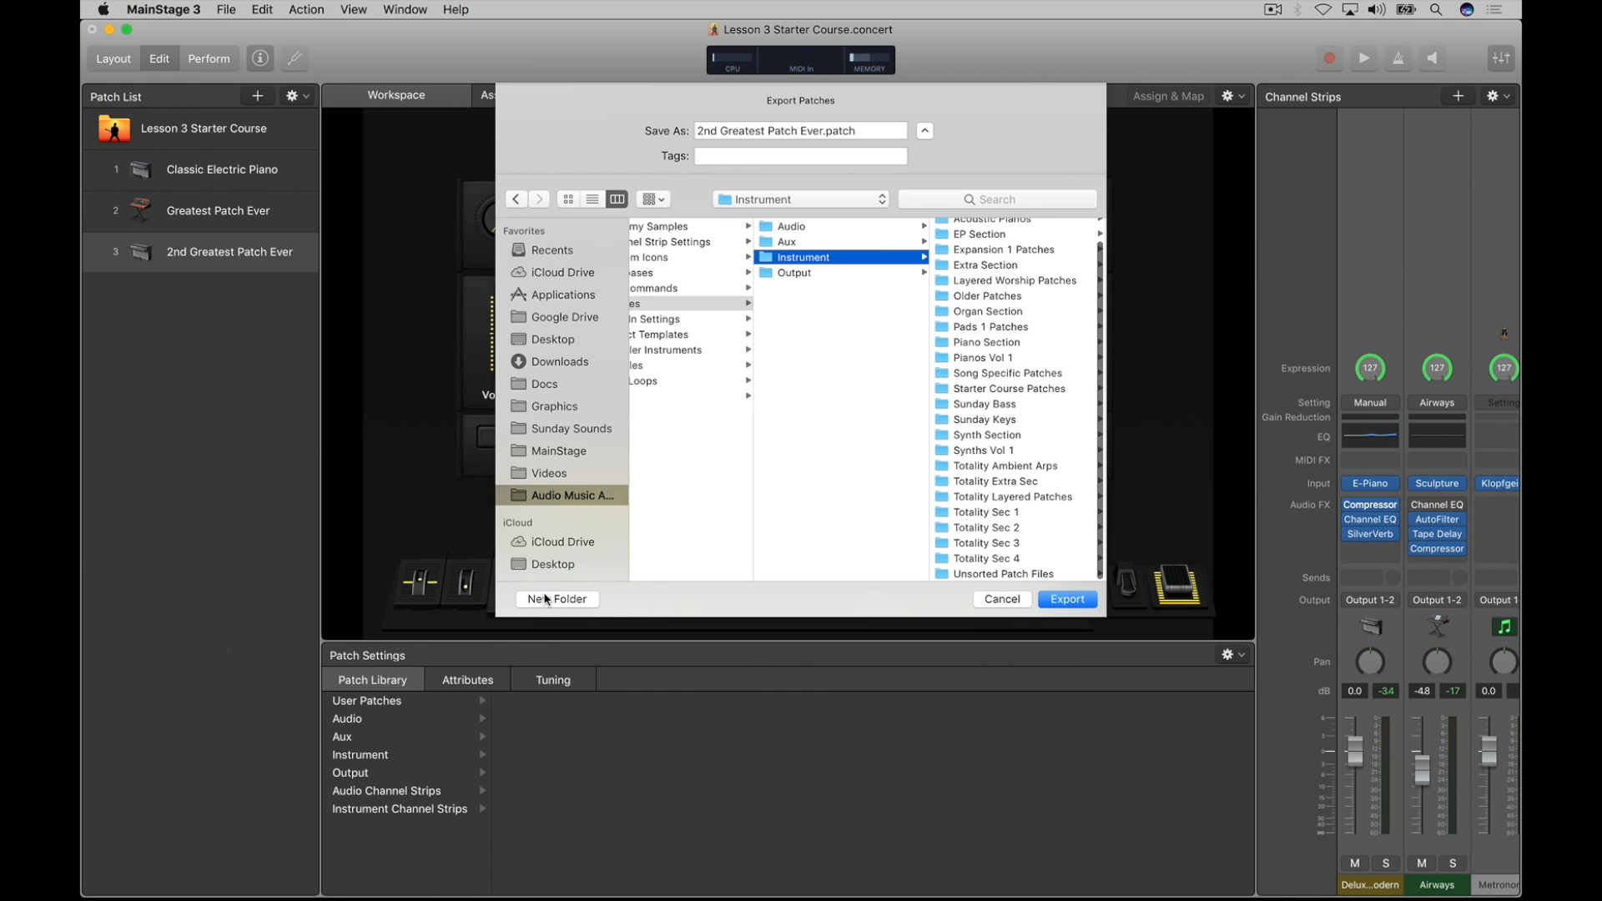
Step: Create a folder named Starter Course Patches 2 inside the Instrument folder for the exported patch
{"action": "left_click", "coordinate": [571, 600]}
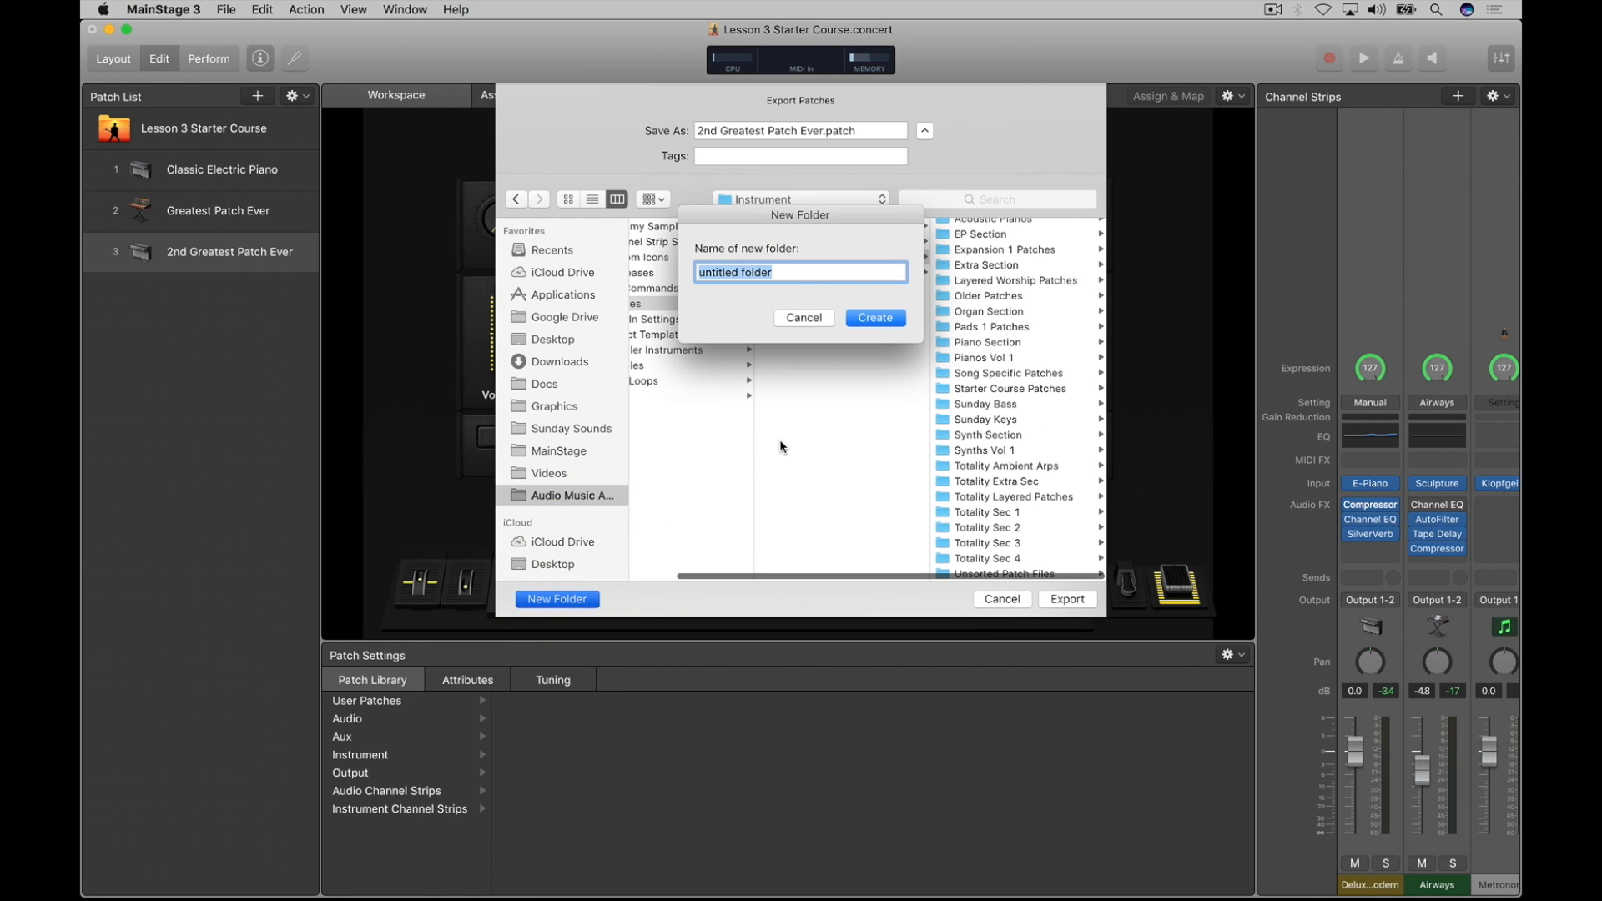
{"action": "type", "text": "Stare"}
{"action": "key", "text": "BackSpace"}
{"action": "type", "text": "ter Course patc"}
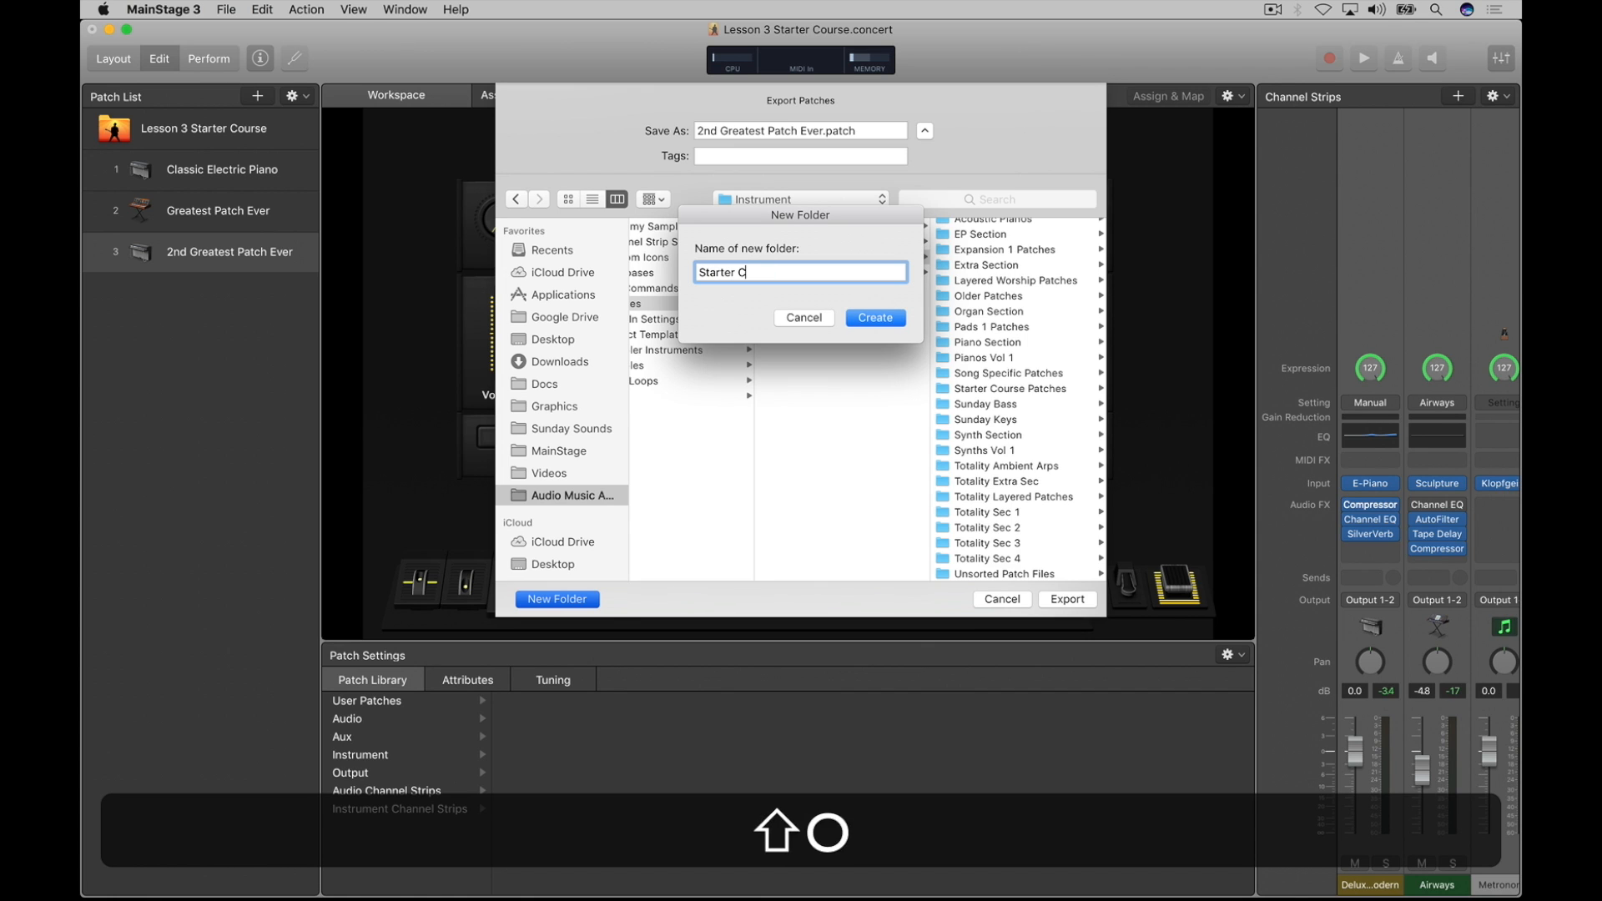
{"action": "key", "text": "BackSpace"}
{"action": "key", "text": "BackSpace"}
{"action": "key", "text": "BackSpace"}
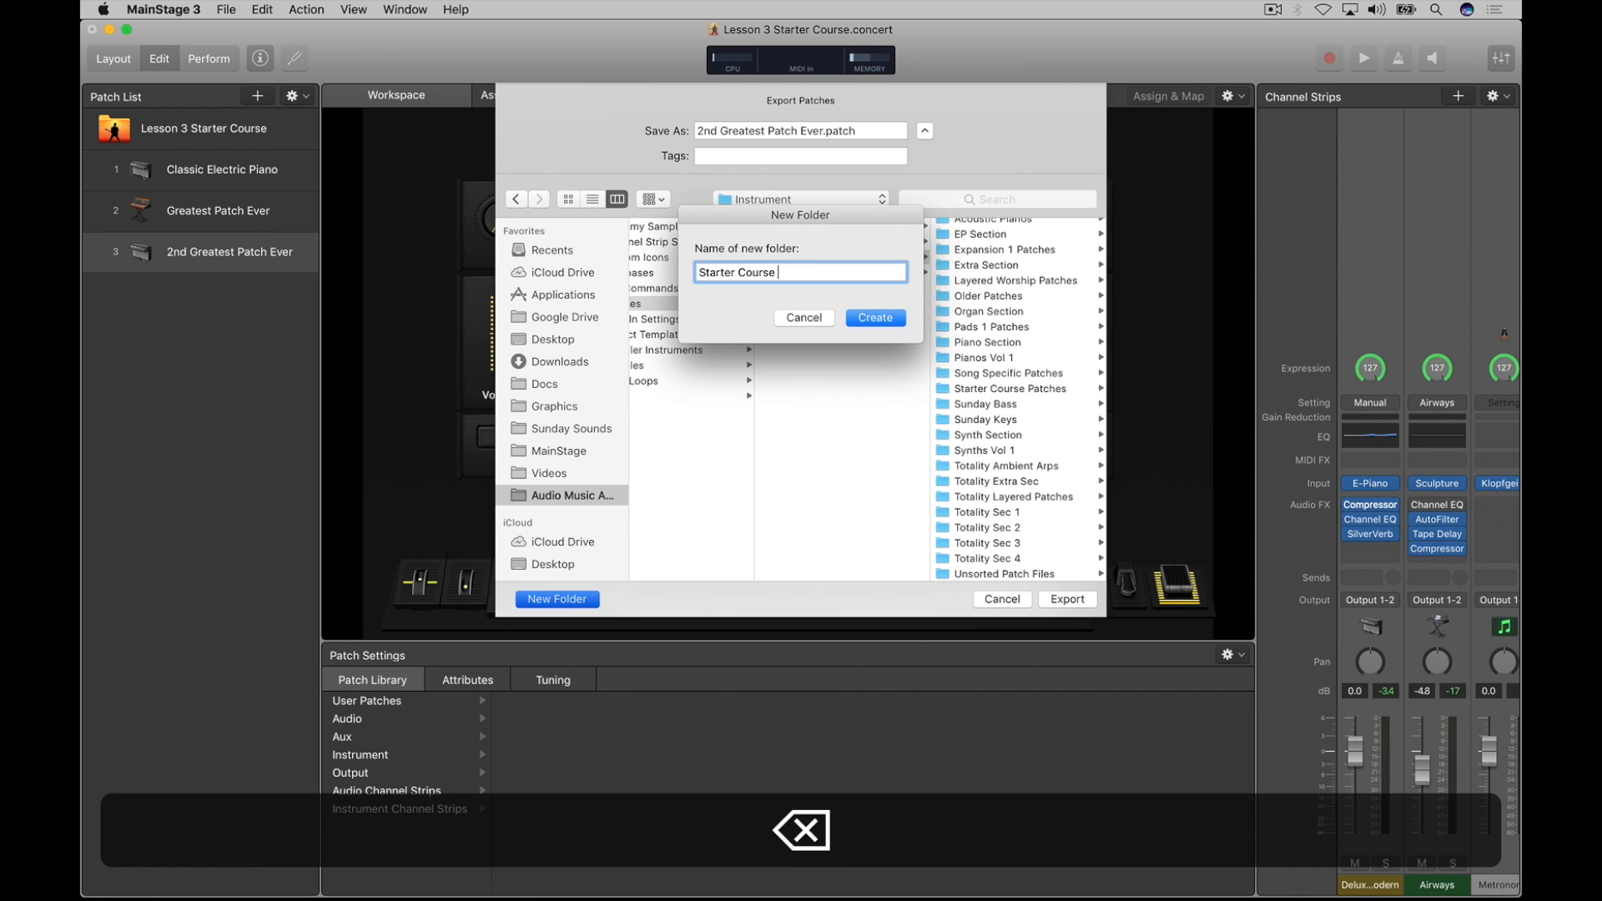
{"action": "type", "text": "Patches"}
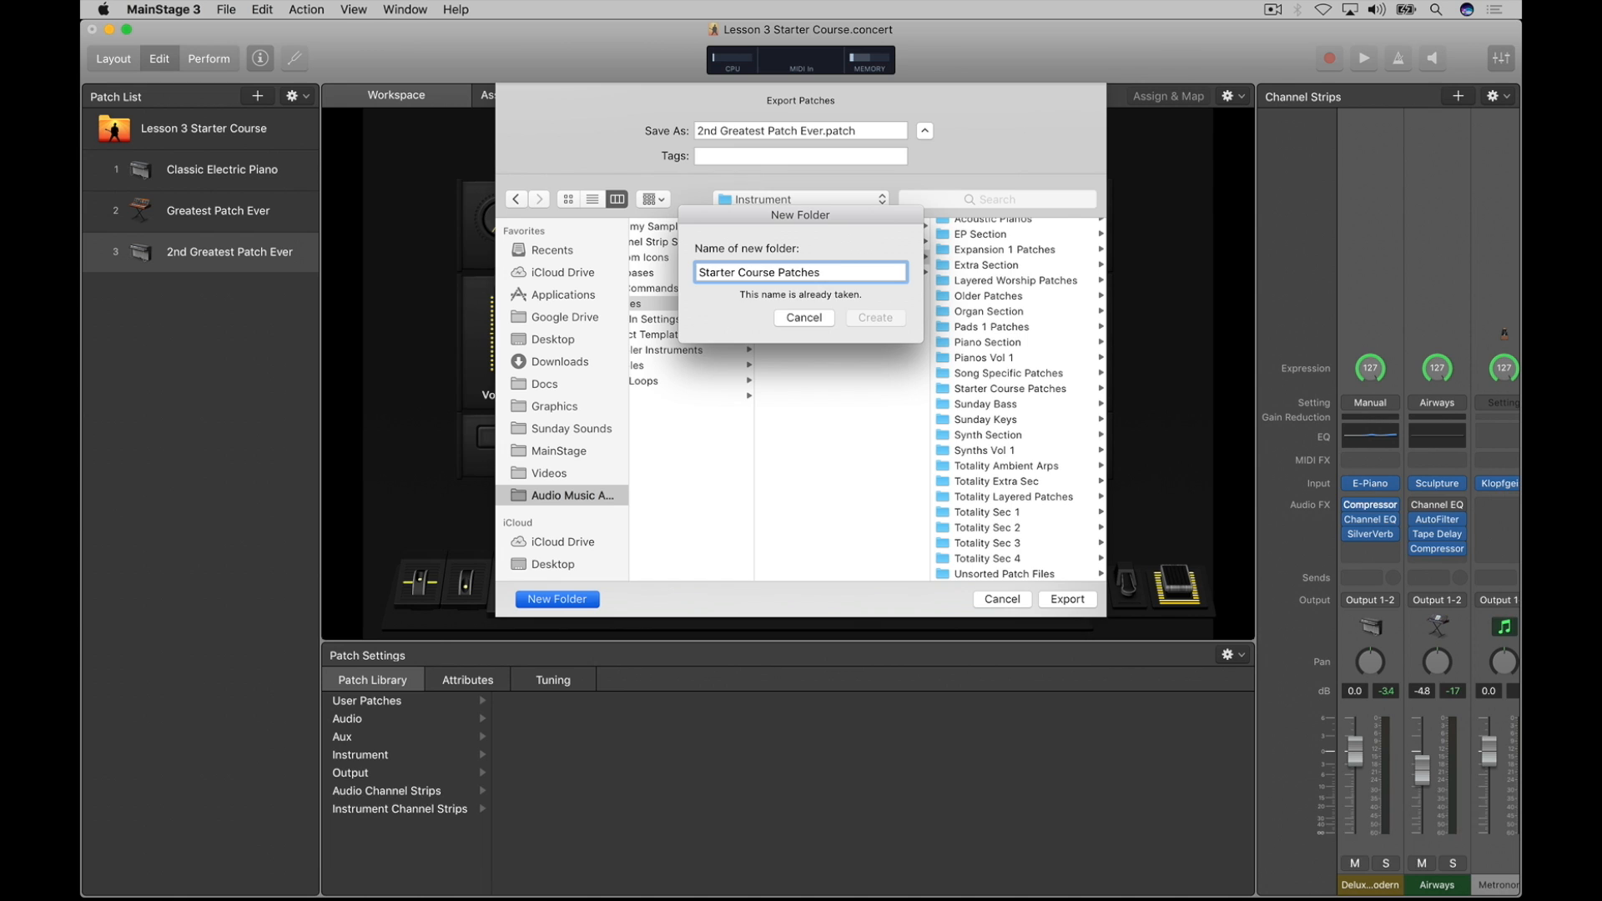
{"action": "key", "text": "BackSpace"}
{"action": "type", "text": "s 2"}
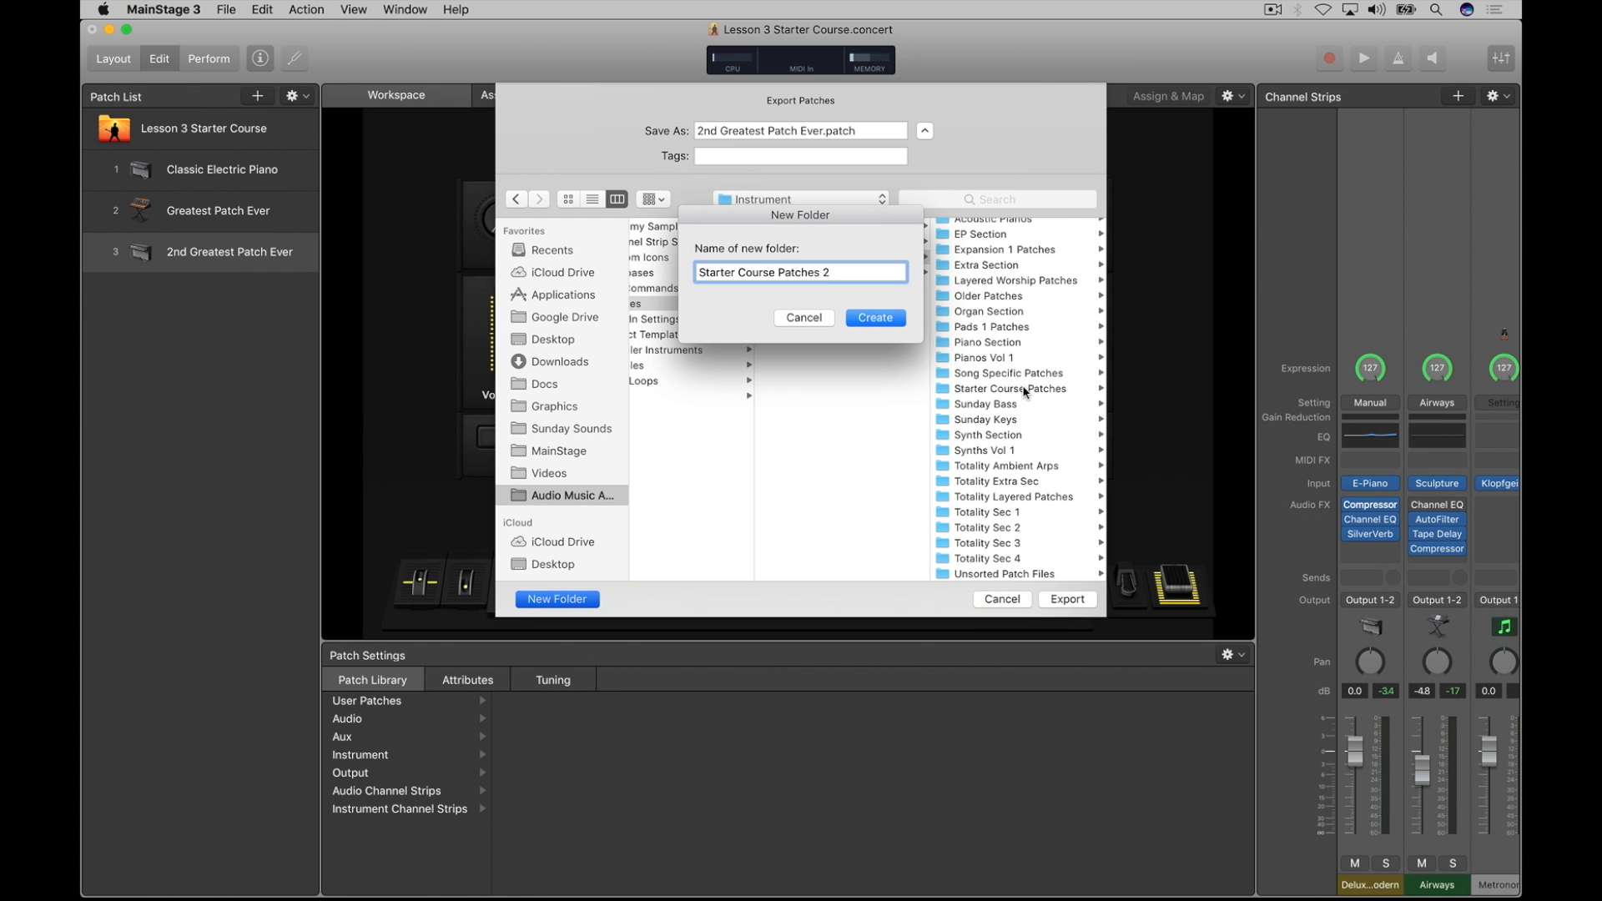
{"action": "left_click", "coordinate": [877, 318]}
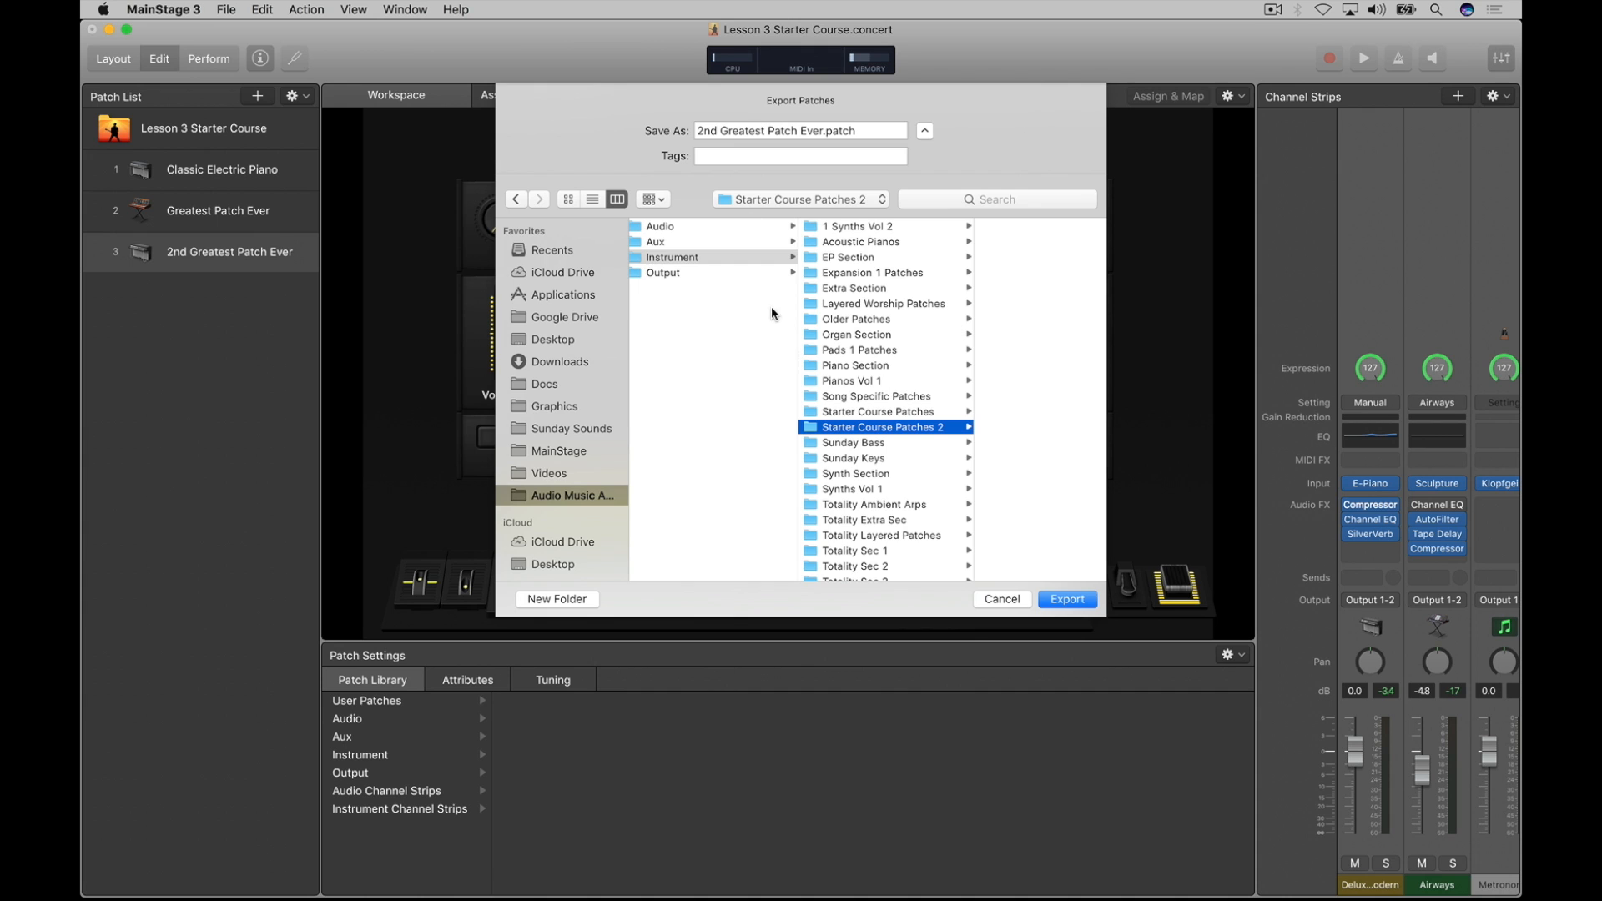
{"action": "scroll", "coordinate": [853, 418], "scroll_direction": "left", "scroll_amount": 2}
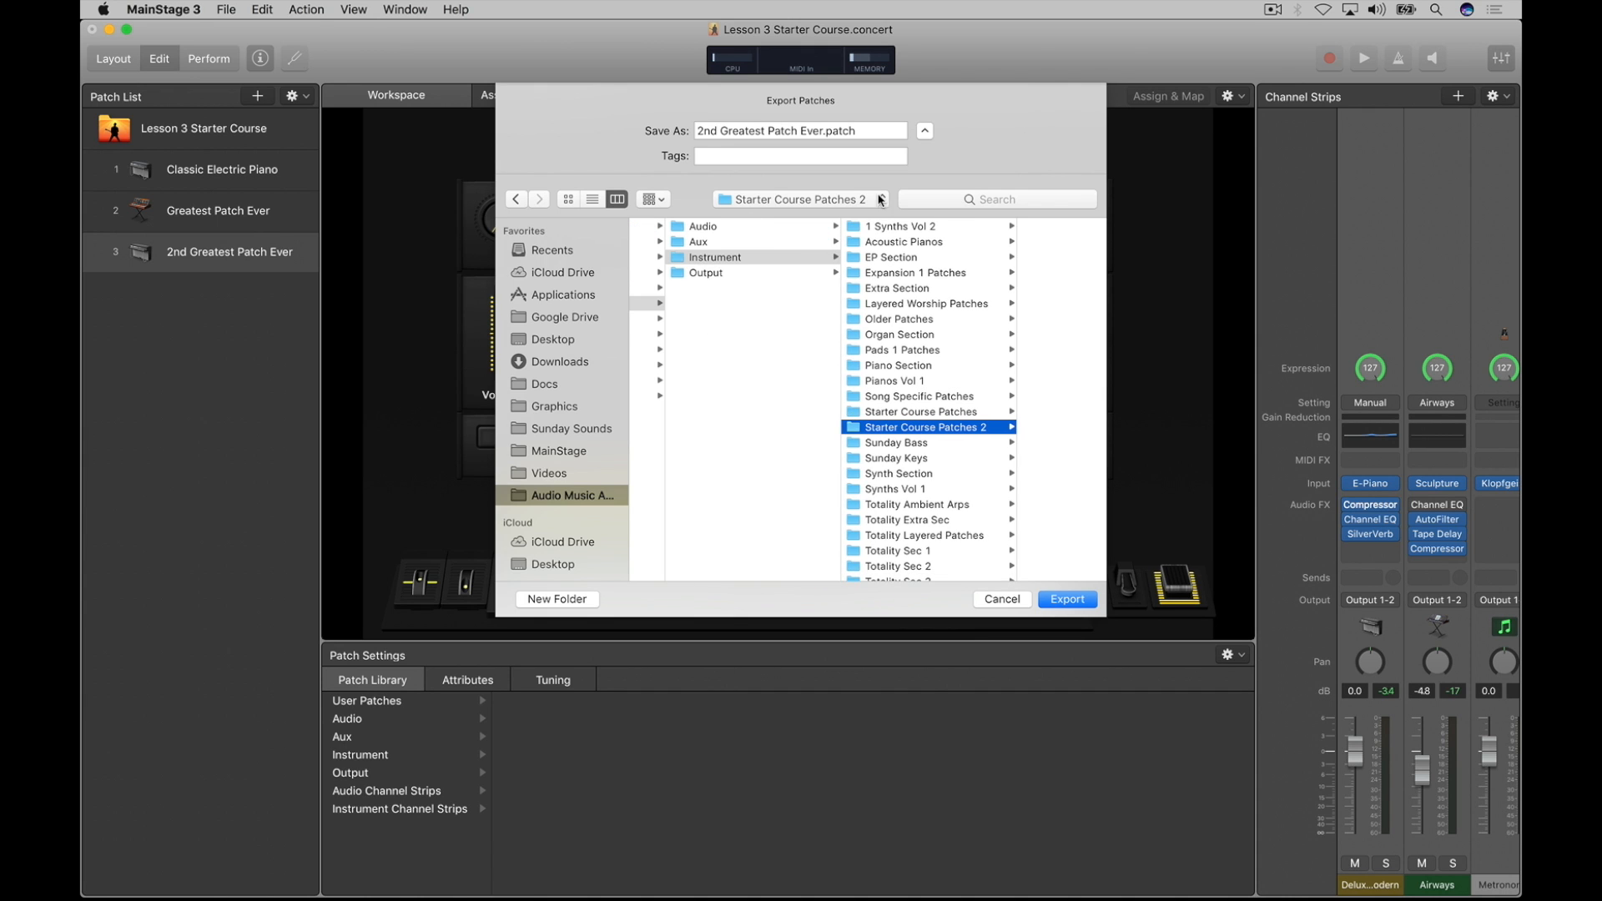
{"action": "scroll", "coordinate": [799, 327], "scroll_direction": "left", "scroll_amount": 3}
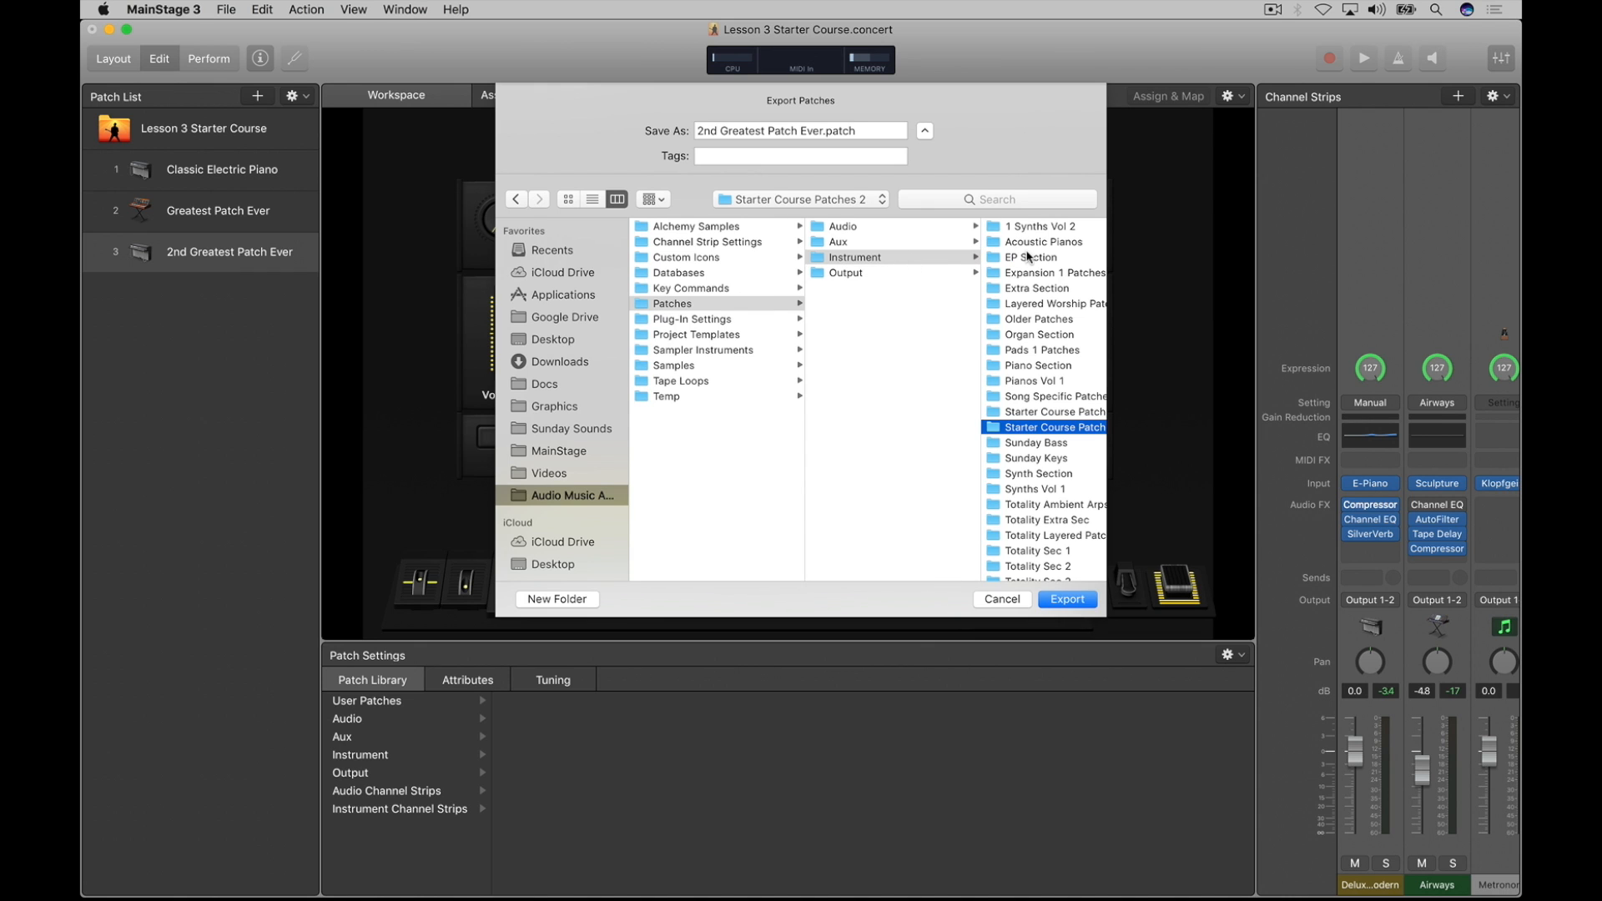
{"action": "scroll", "coordinate": [1028, 257], "scroll_direction": "left", "scroll_amount": 1}
{"action": "scroll", "coordinate": [1028, 257], "scroll_direction": "right", "scroll_amount": 3}
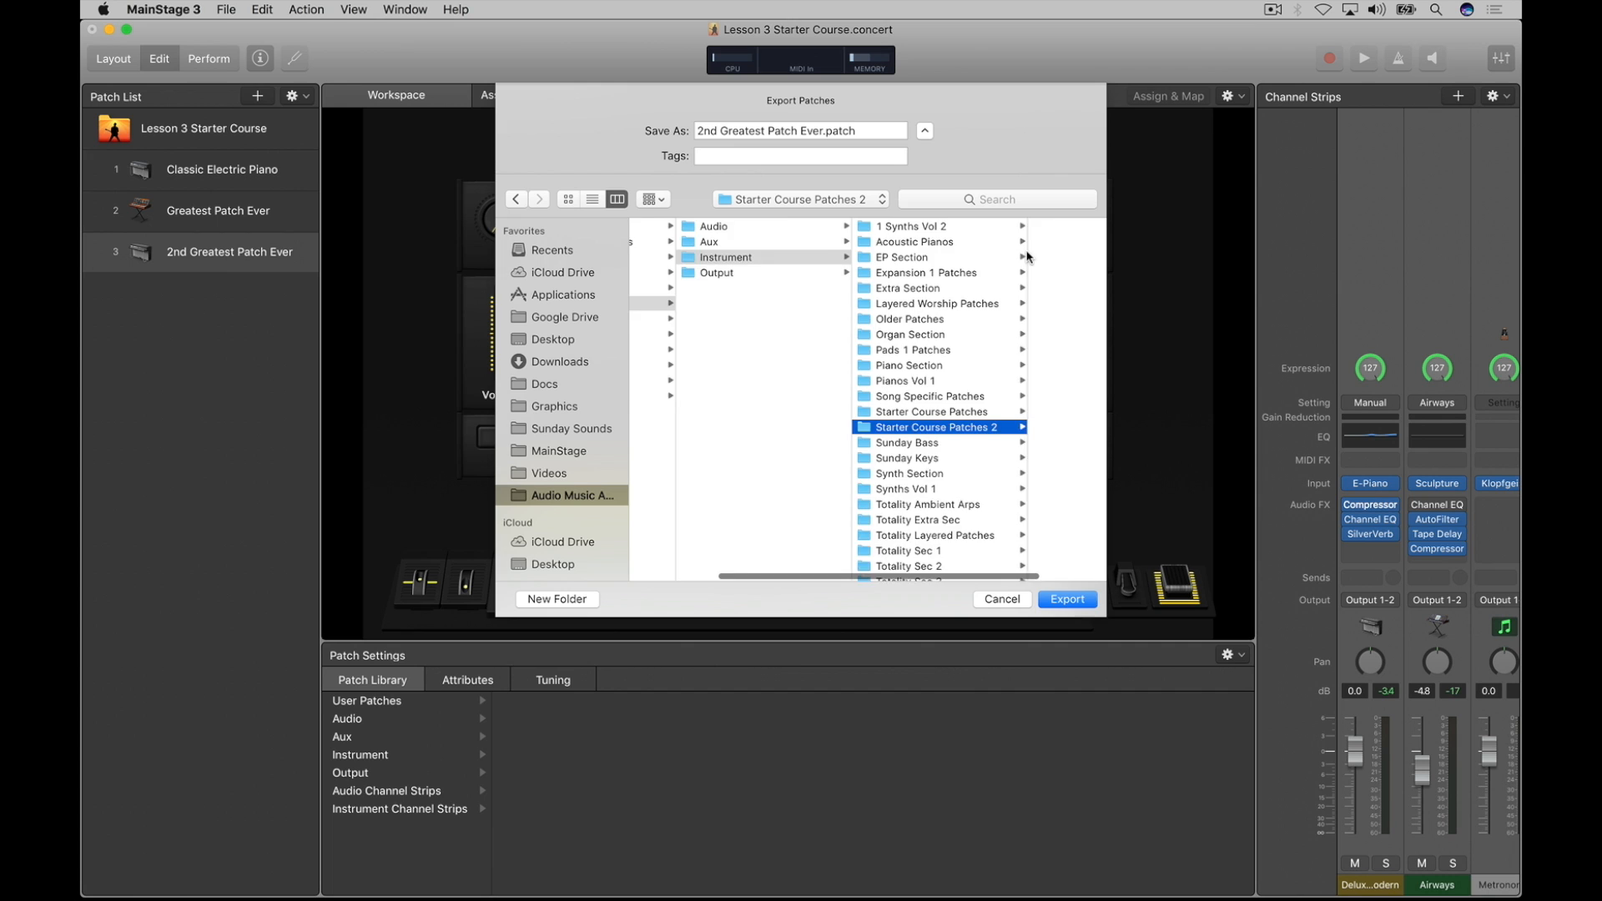
{"action": "scroll", "coordinate": [1027, 257], "scroll_direction": "left", "scroll_amount": 3}
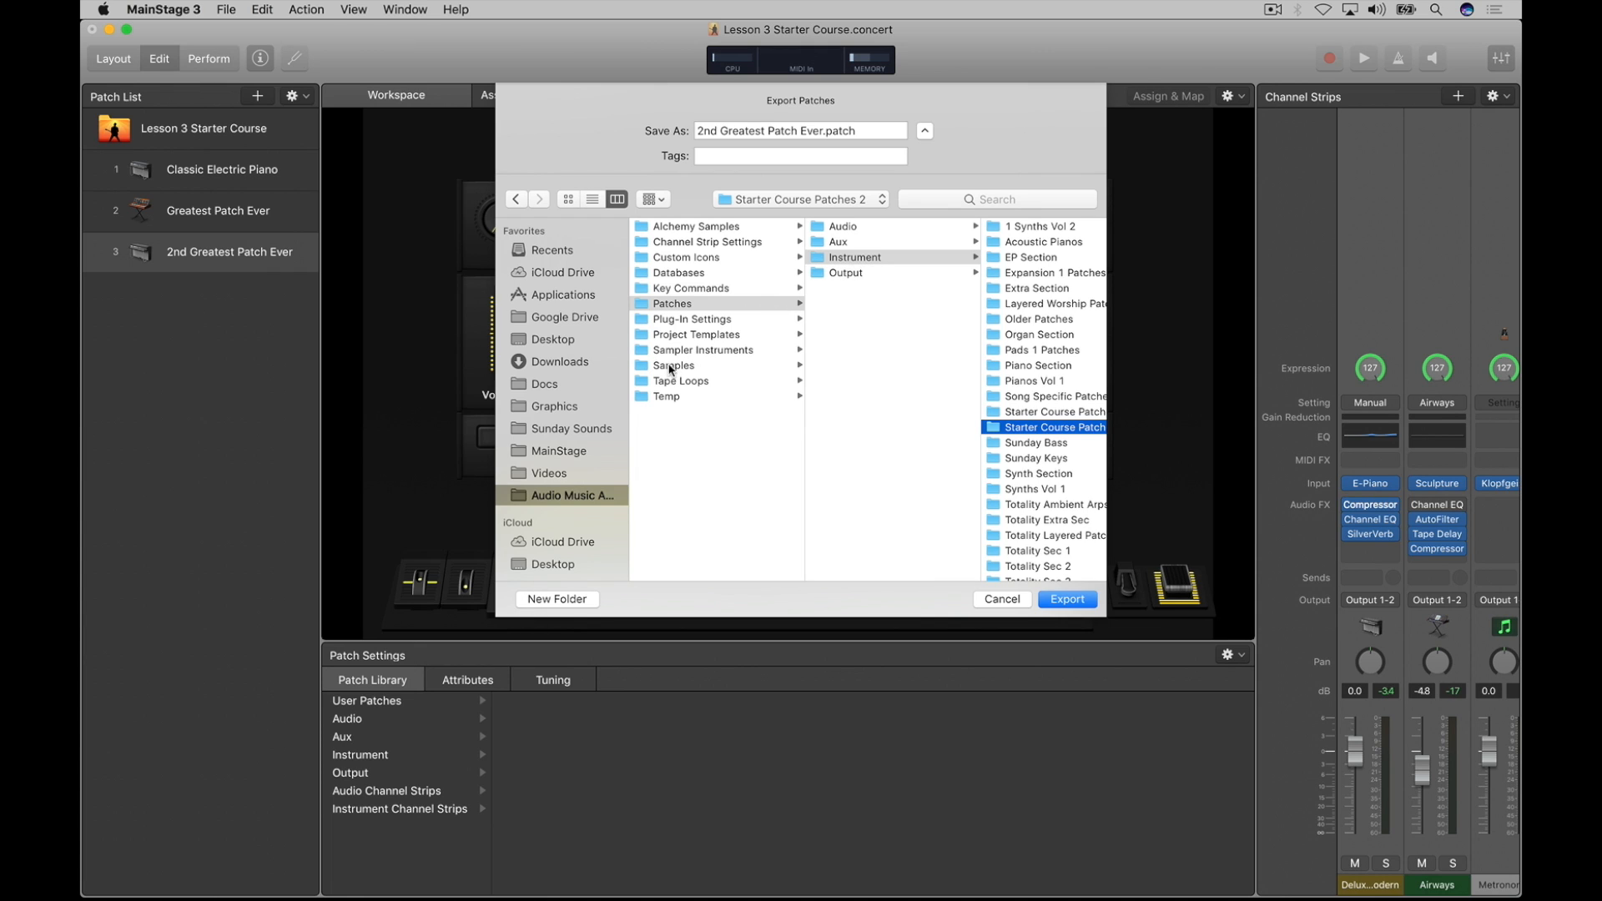
{"action": "left_click", "coordinate": [699, 448]}
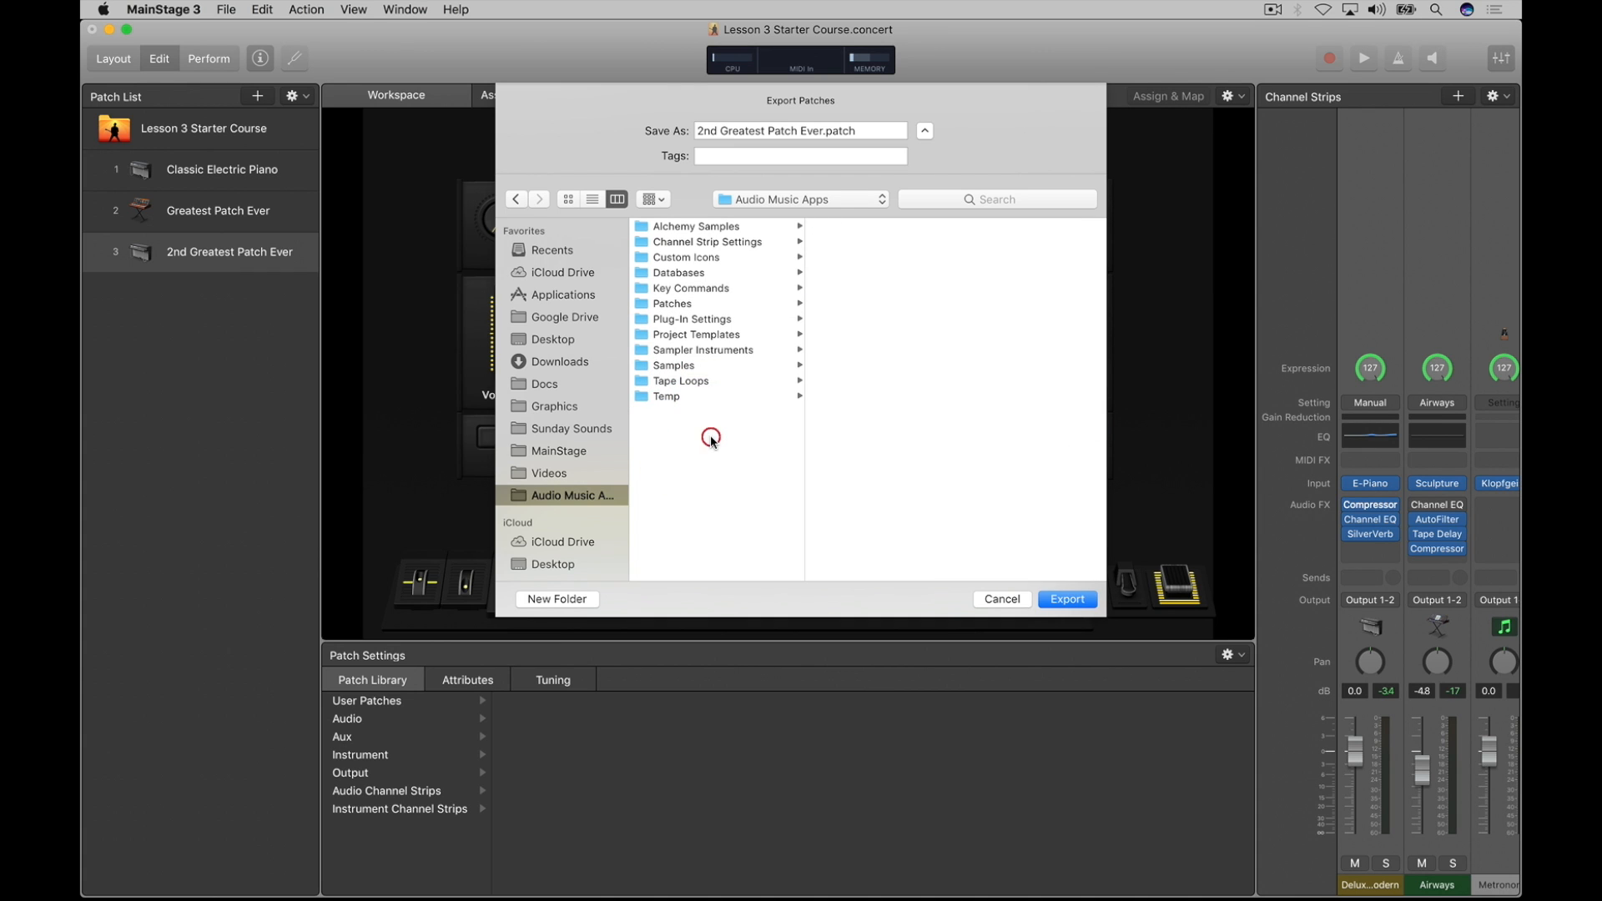
{"action": "left_click", "coordinate": [557, 599]}
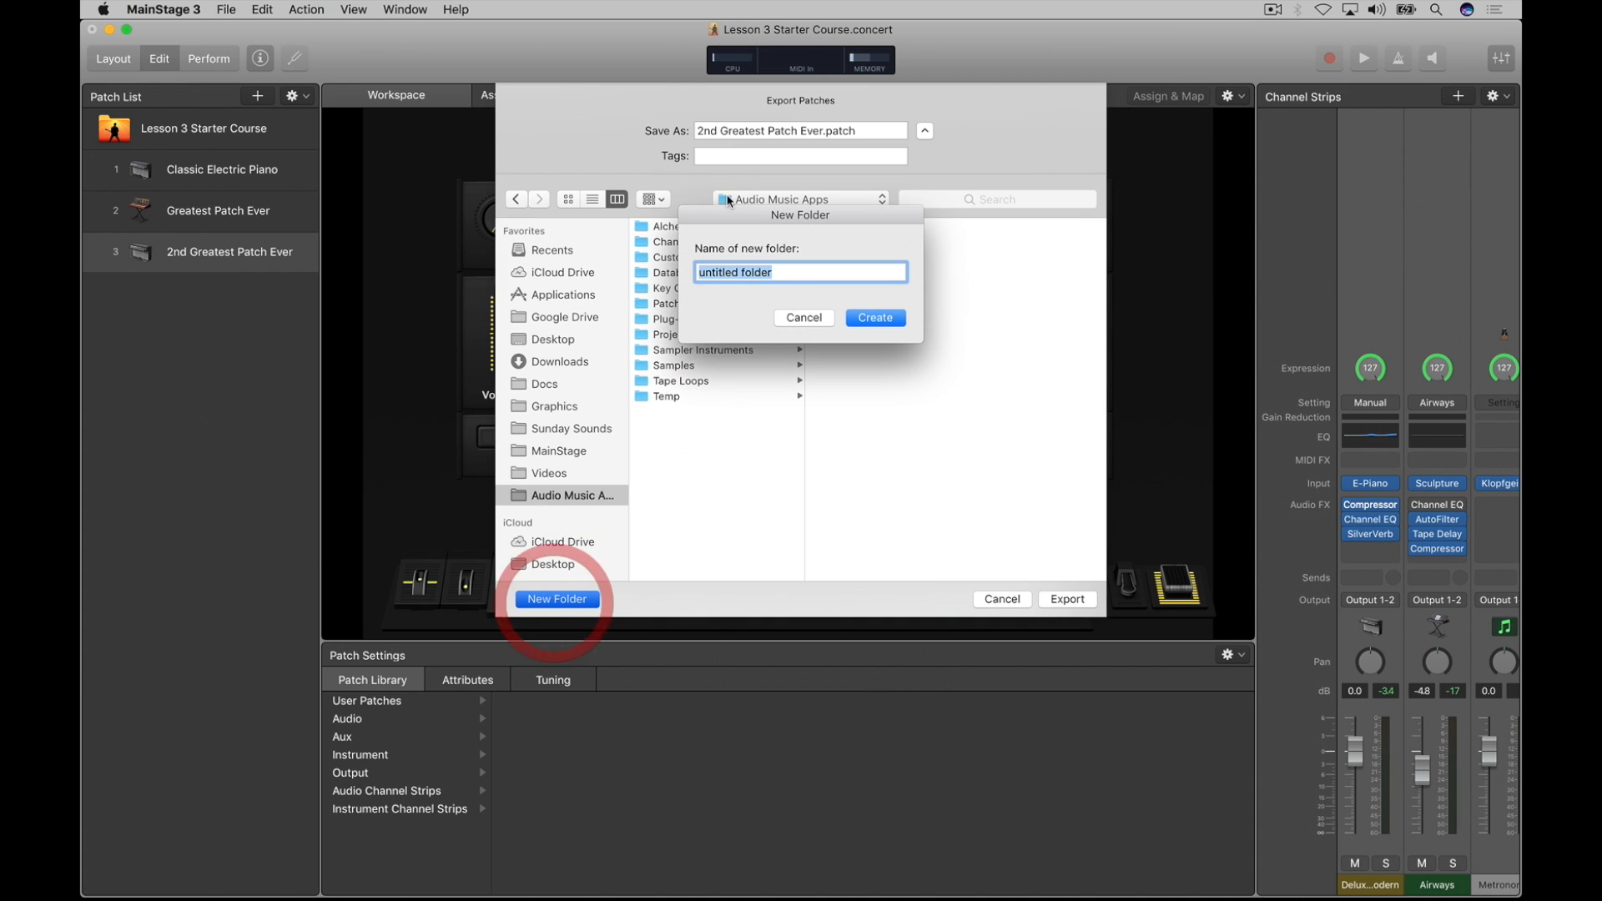
{"action": "left_click", "coordinate": [806, 318]}
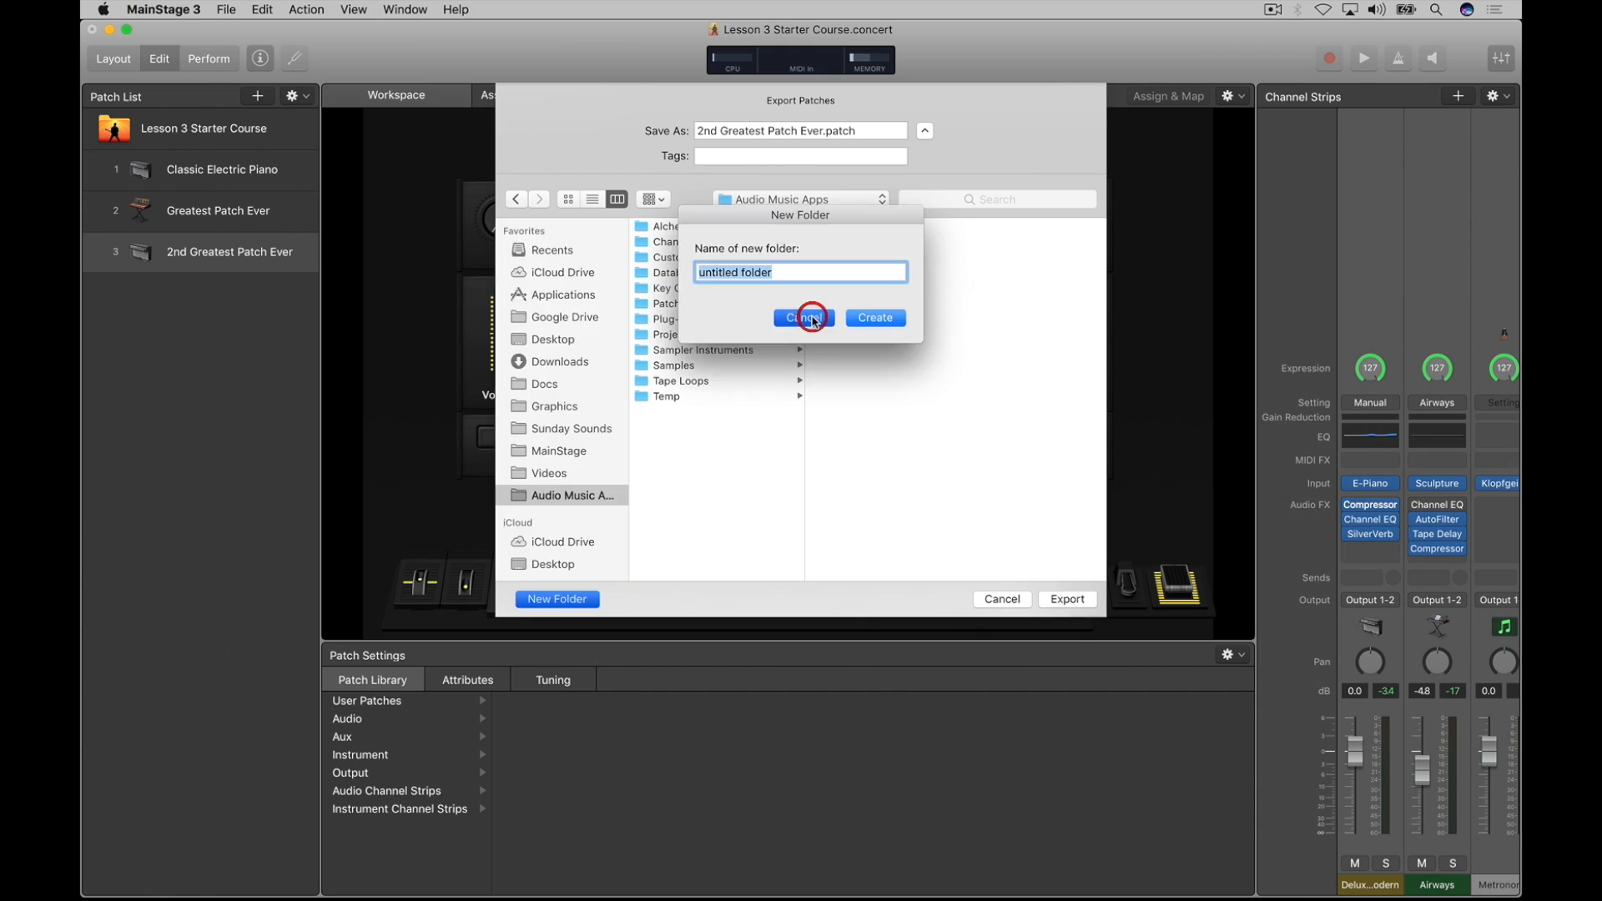
Step: Export the patch into Patches > Instrument > Starter Course Patches 2, and delete 2nd Greatest Patch Ever from the concert's patch list
{"action": "left_click", "coordinate": [713, 303]}
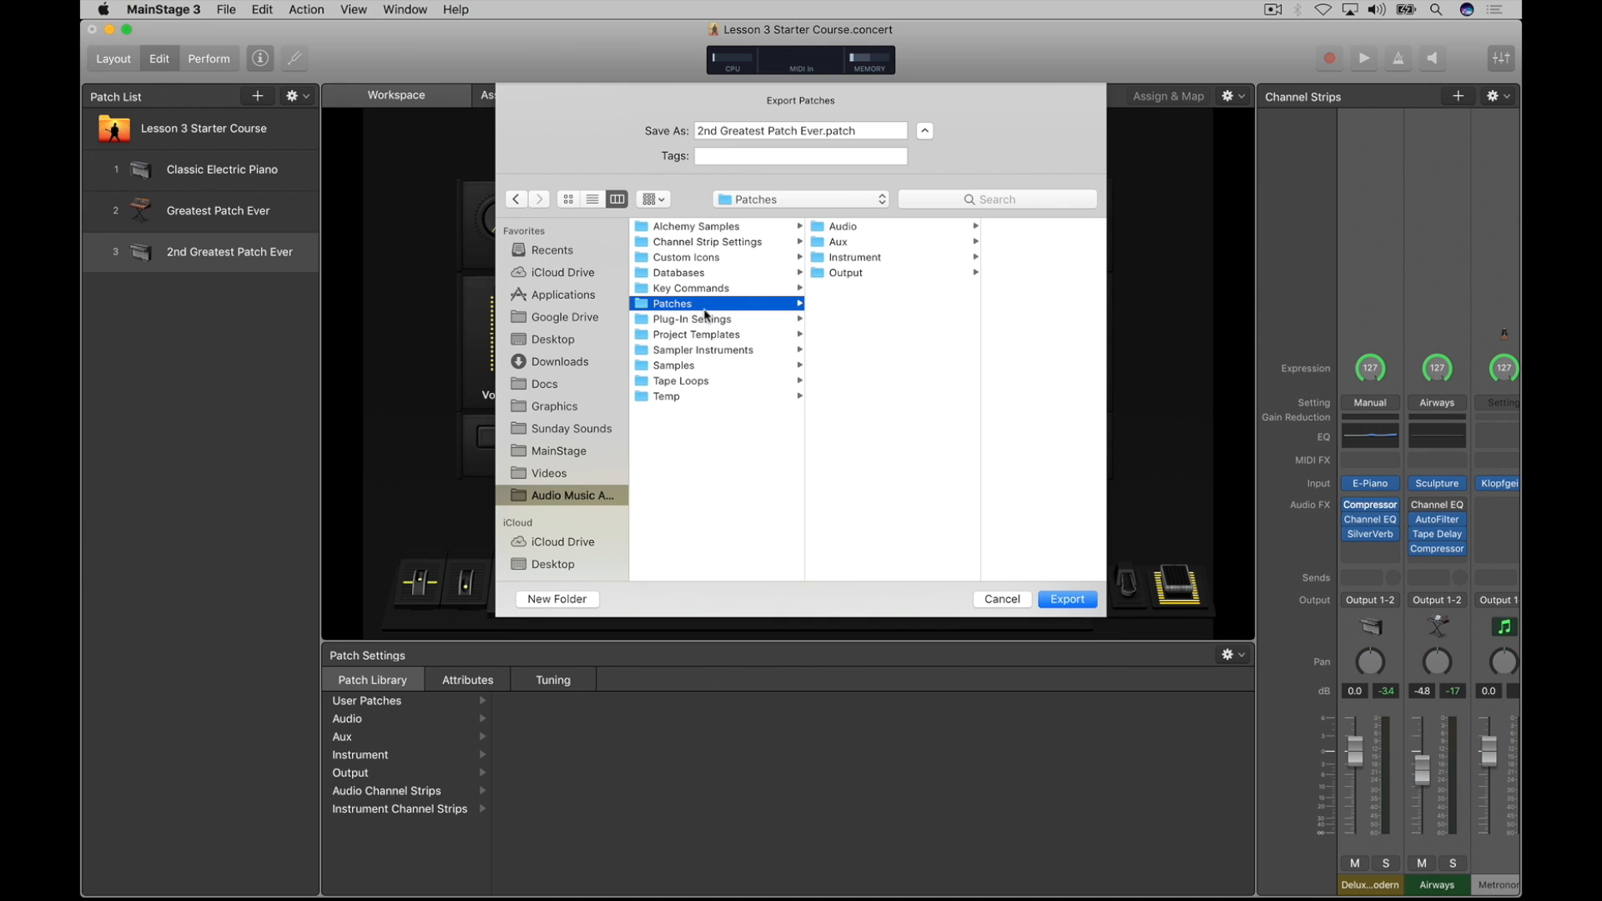
{"action": "left_click", "coordinate": [849, 258]}
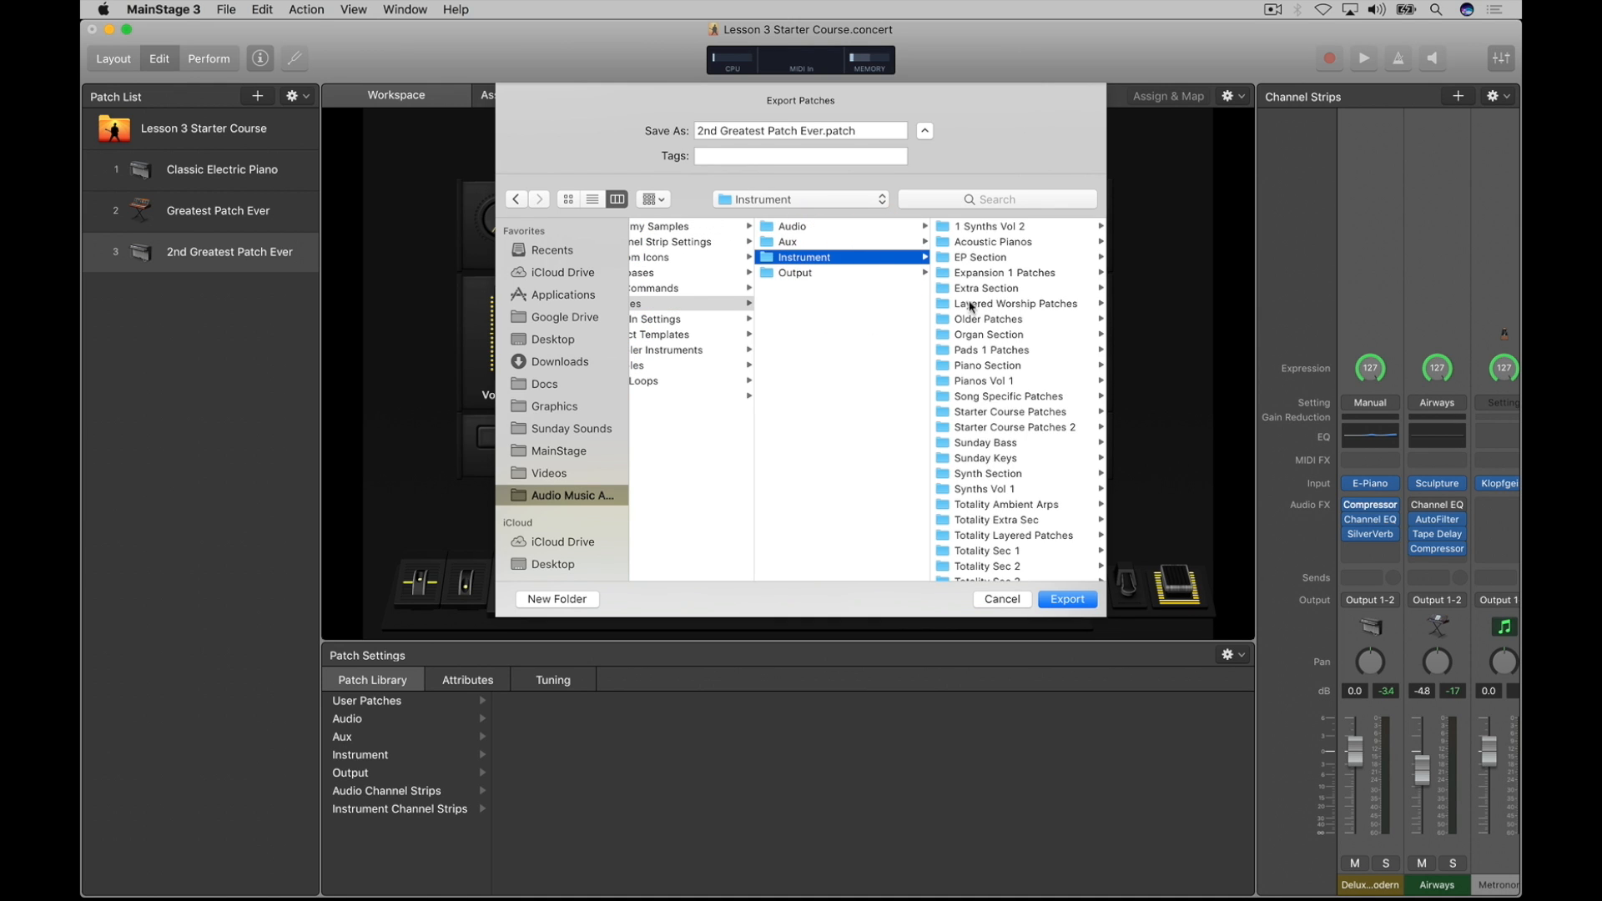
{"action": "scroll", "coordinate": [1036, 553], "scroll_direction": "down", "scroll_amount": 1}
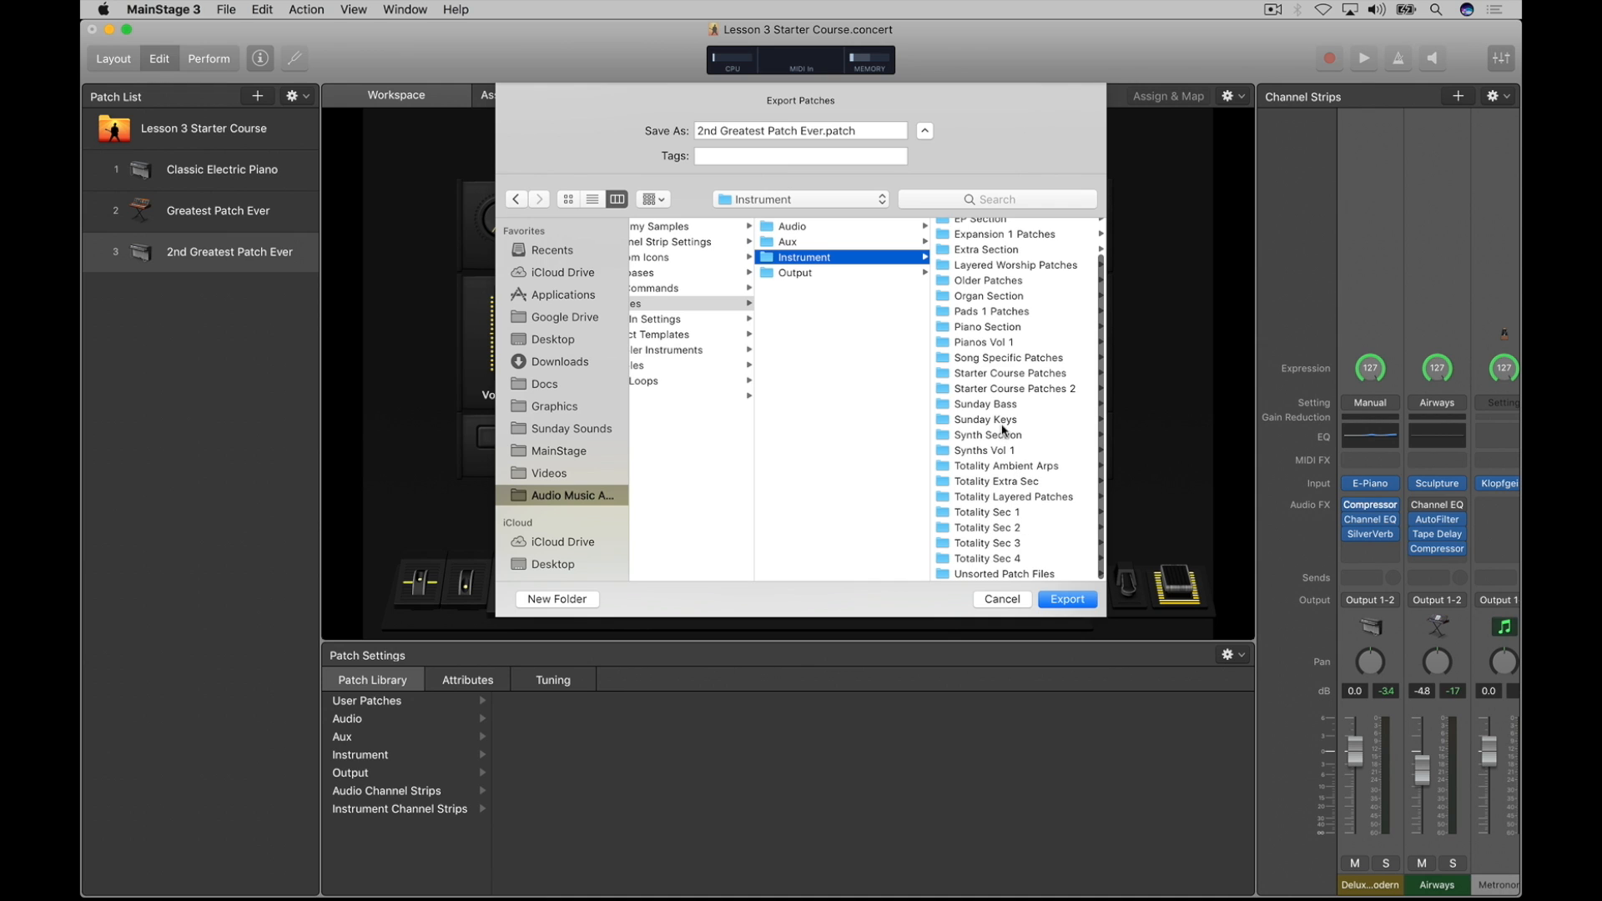
{"action": "left_click", "coordinate": [999, 391]}
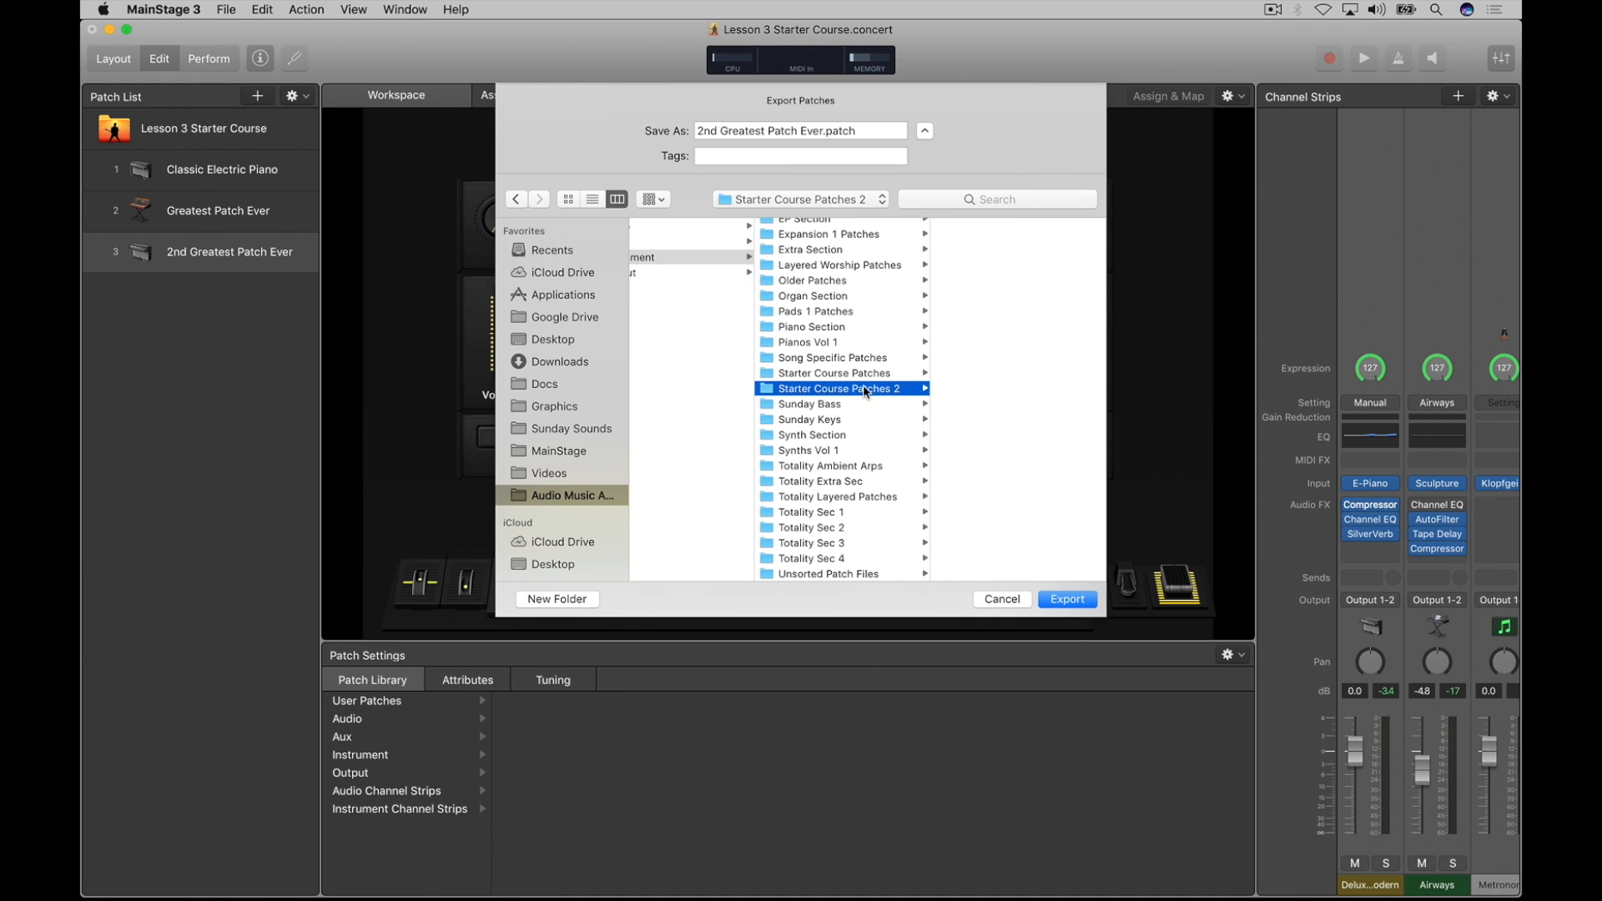
{"action": "left_click", "coordinate": [1066, 599]}
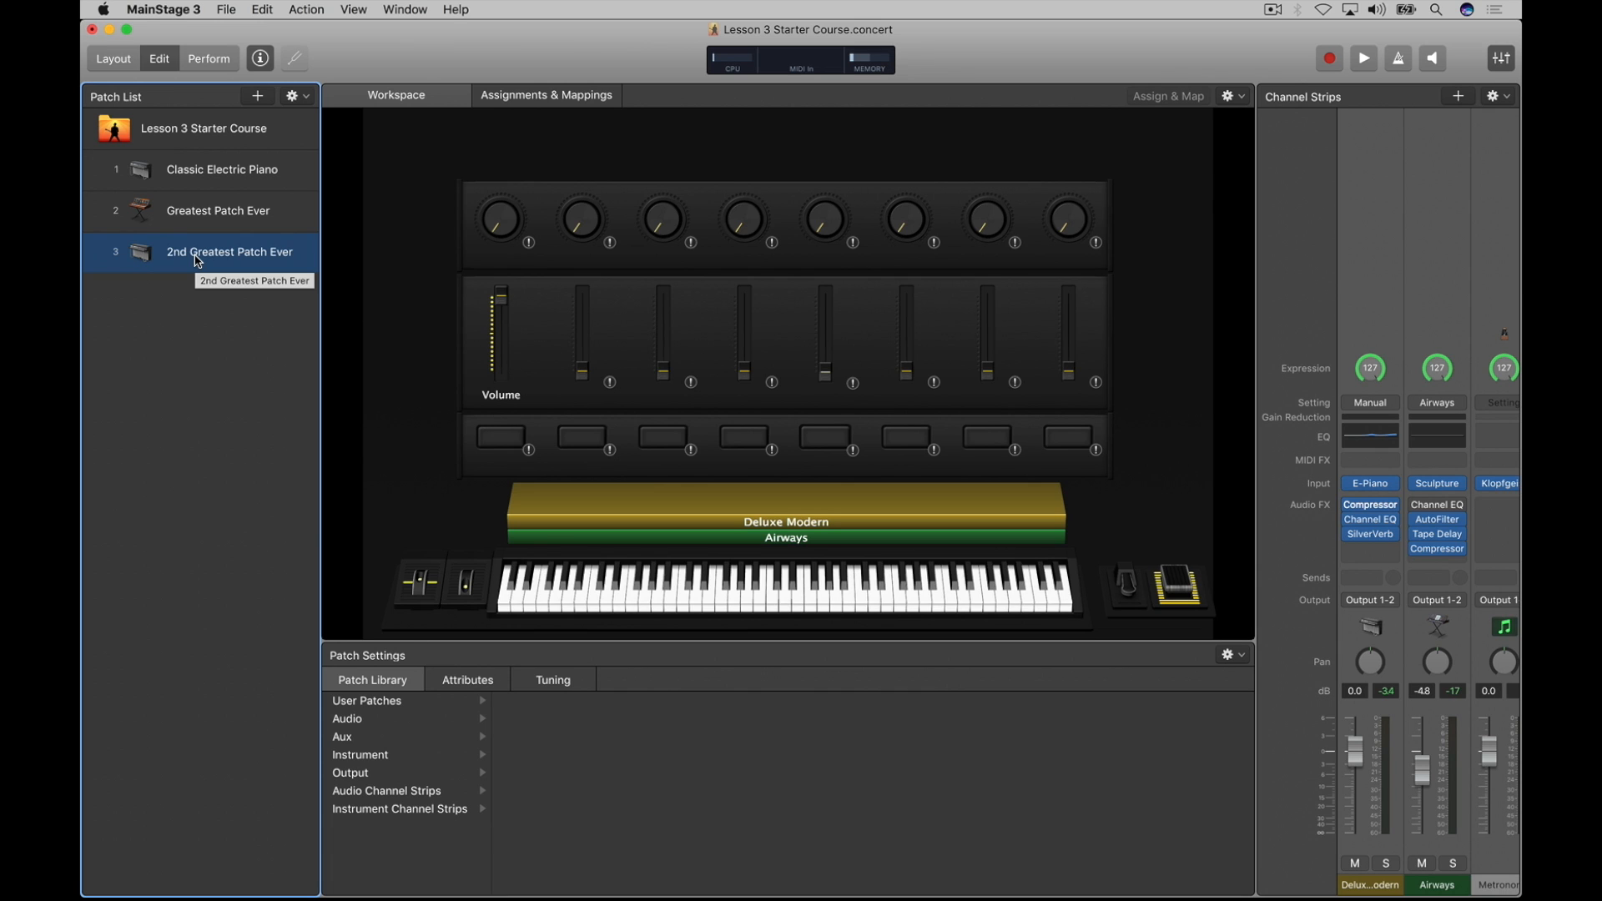
{"action": "key", "text": "BackSpace"}
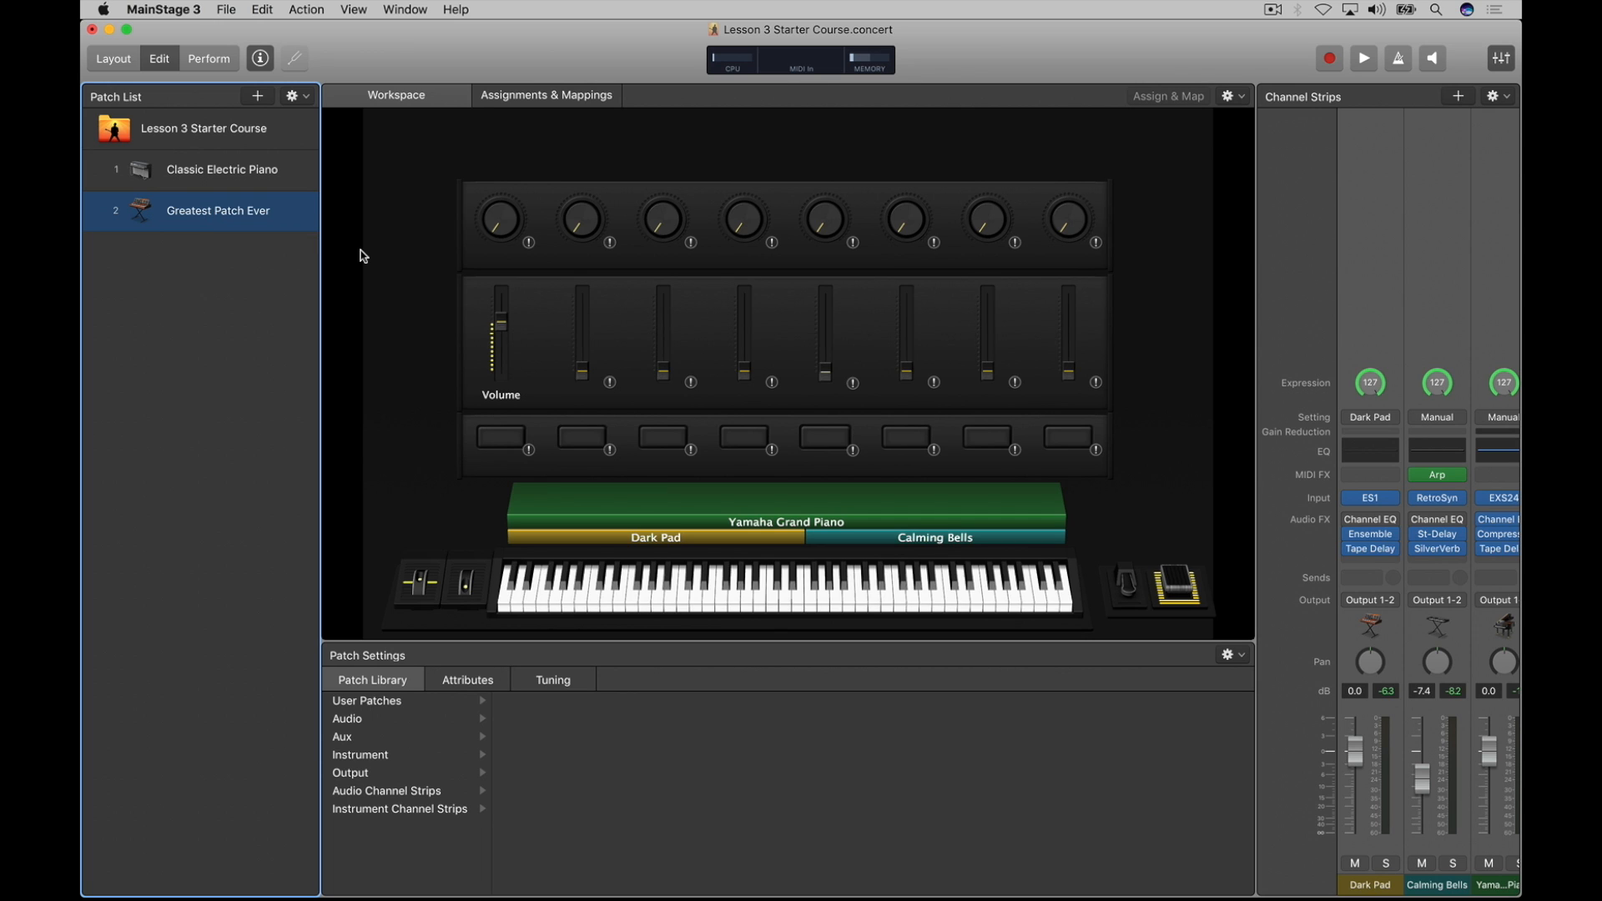
Step: Browse for the exported patch in Audio Music Apps > Patches > Instrument > Starter Course Patches 2 through Load Patch / Set, and cancel the import
{"action": "left_click", "coordinate": [301, 98]}
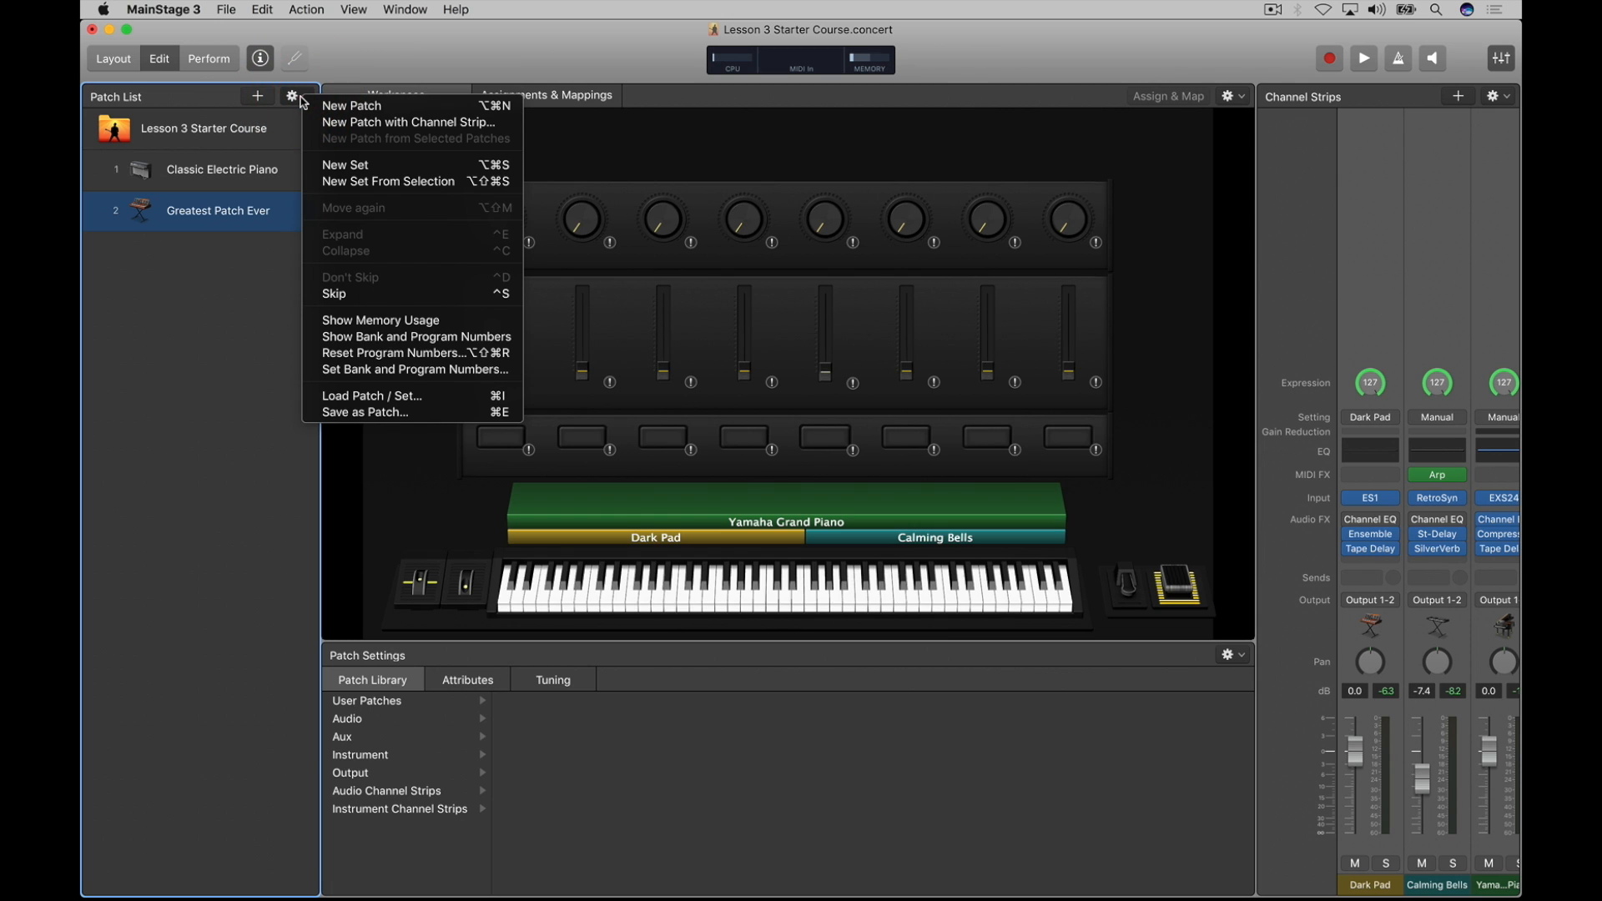
{"action": "left_click", "coordinate": [383, 397]}
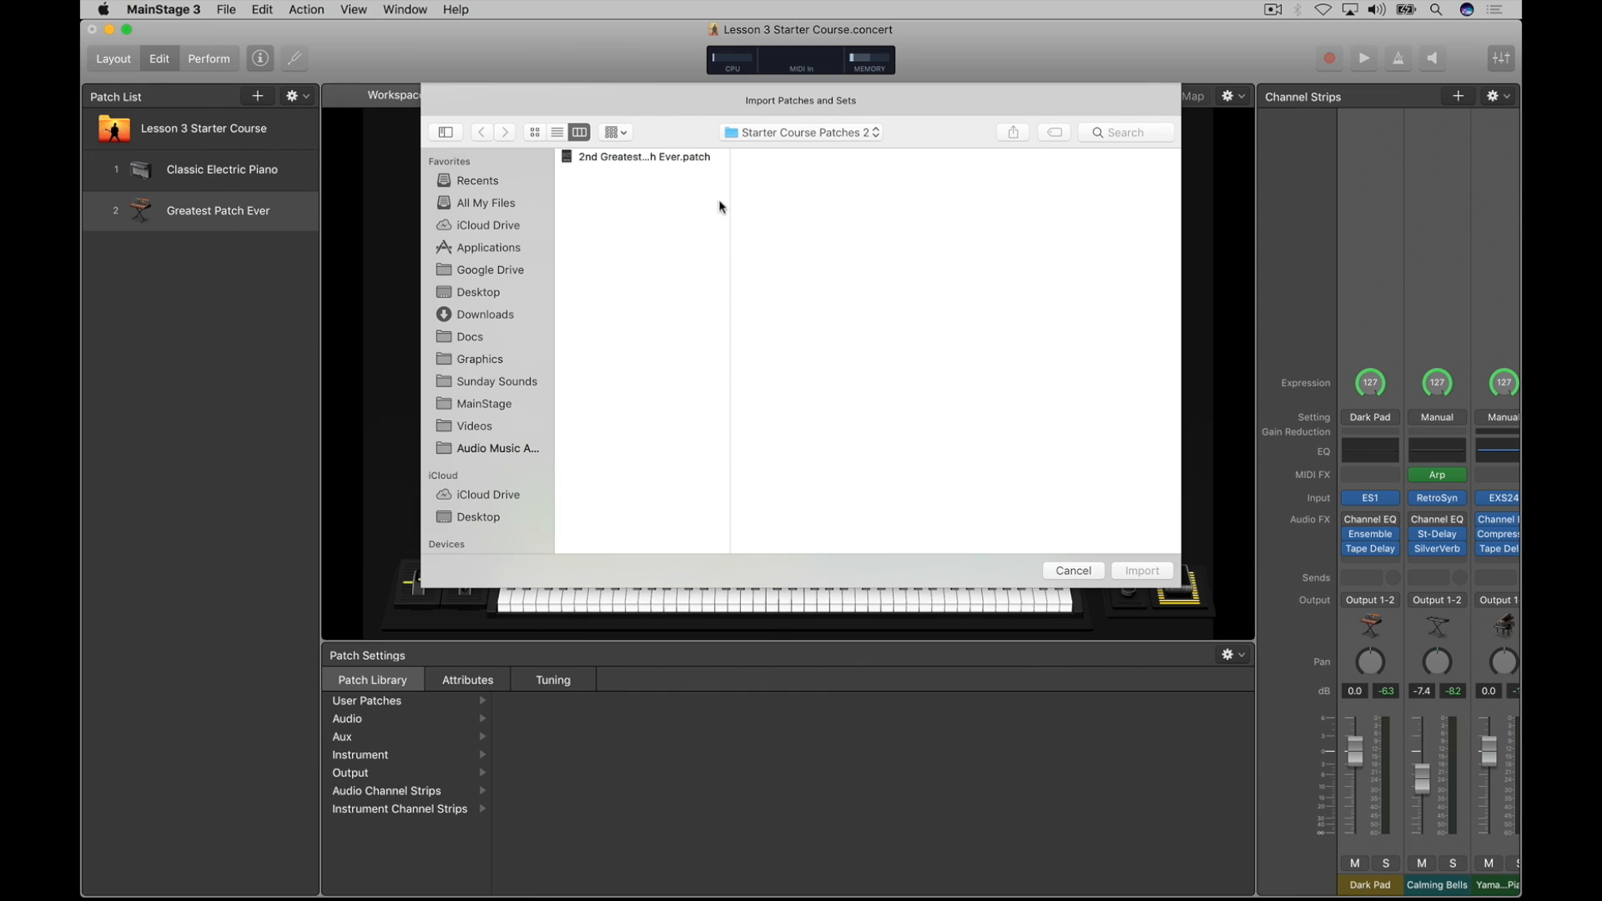
{"action": "left_click", "coordinate": [486, 382]}
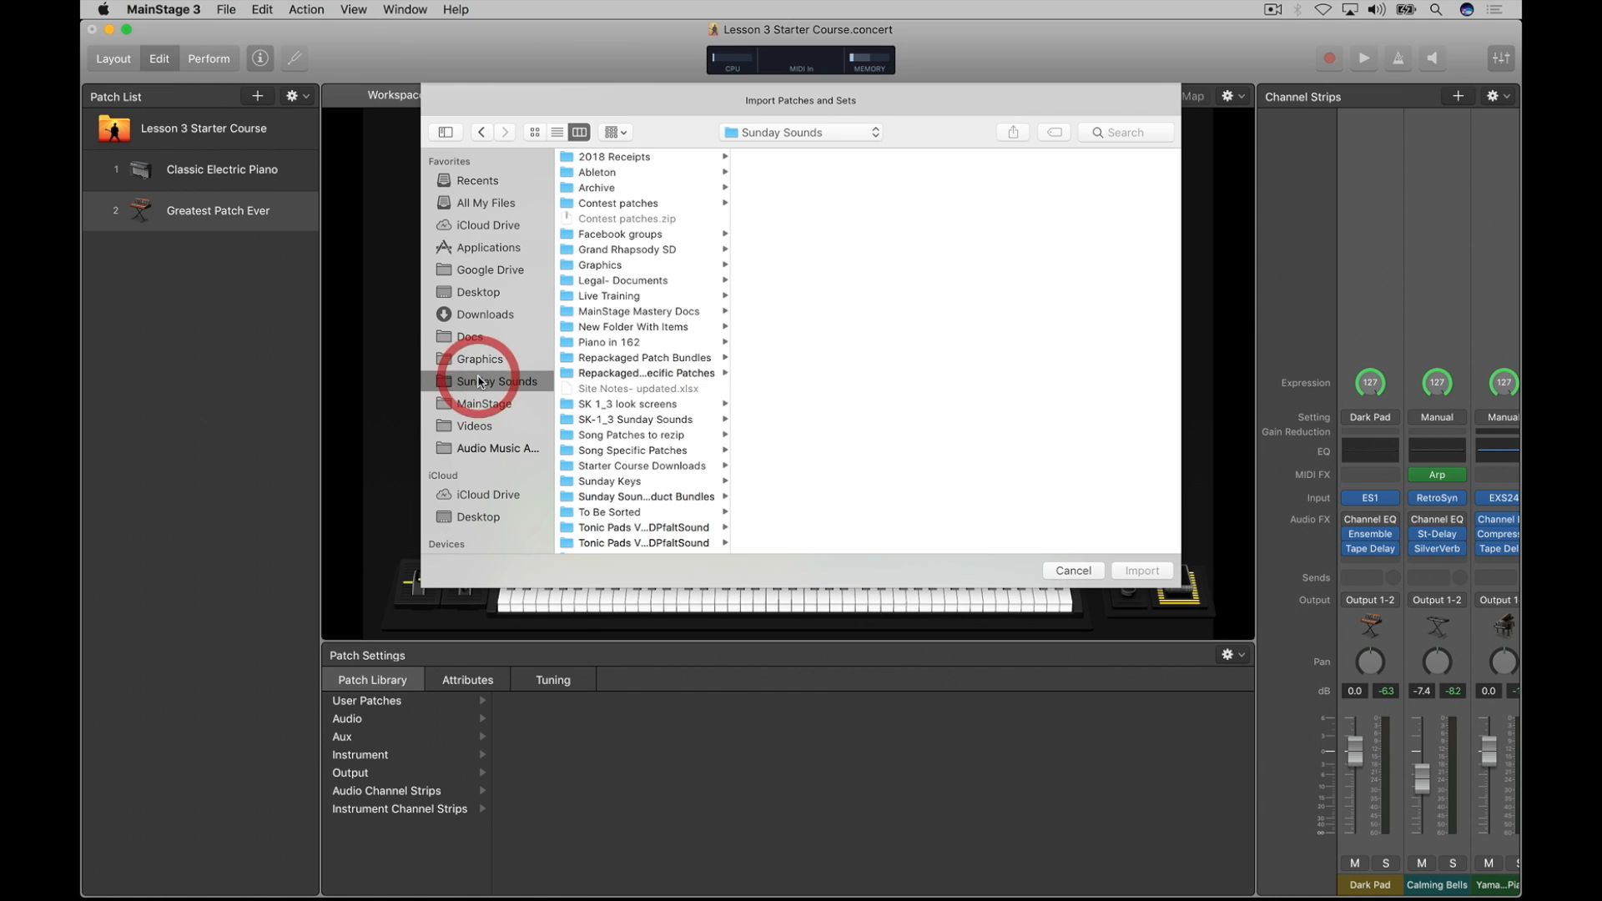
{"action": "left_click", "coordinate": [498, 450]}
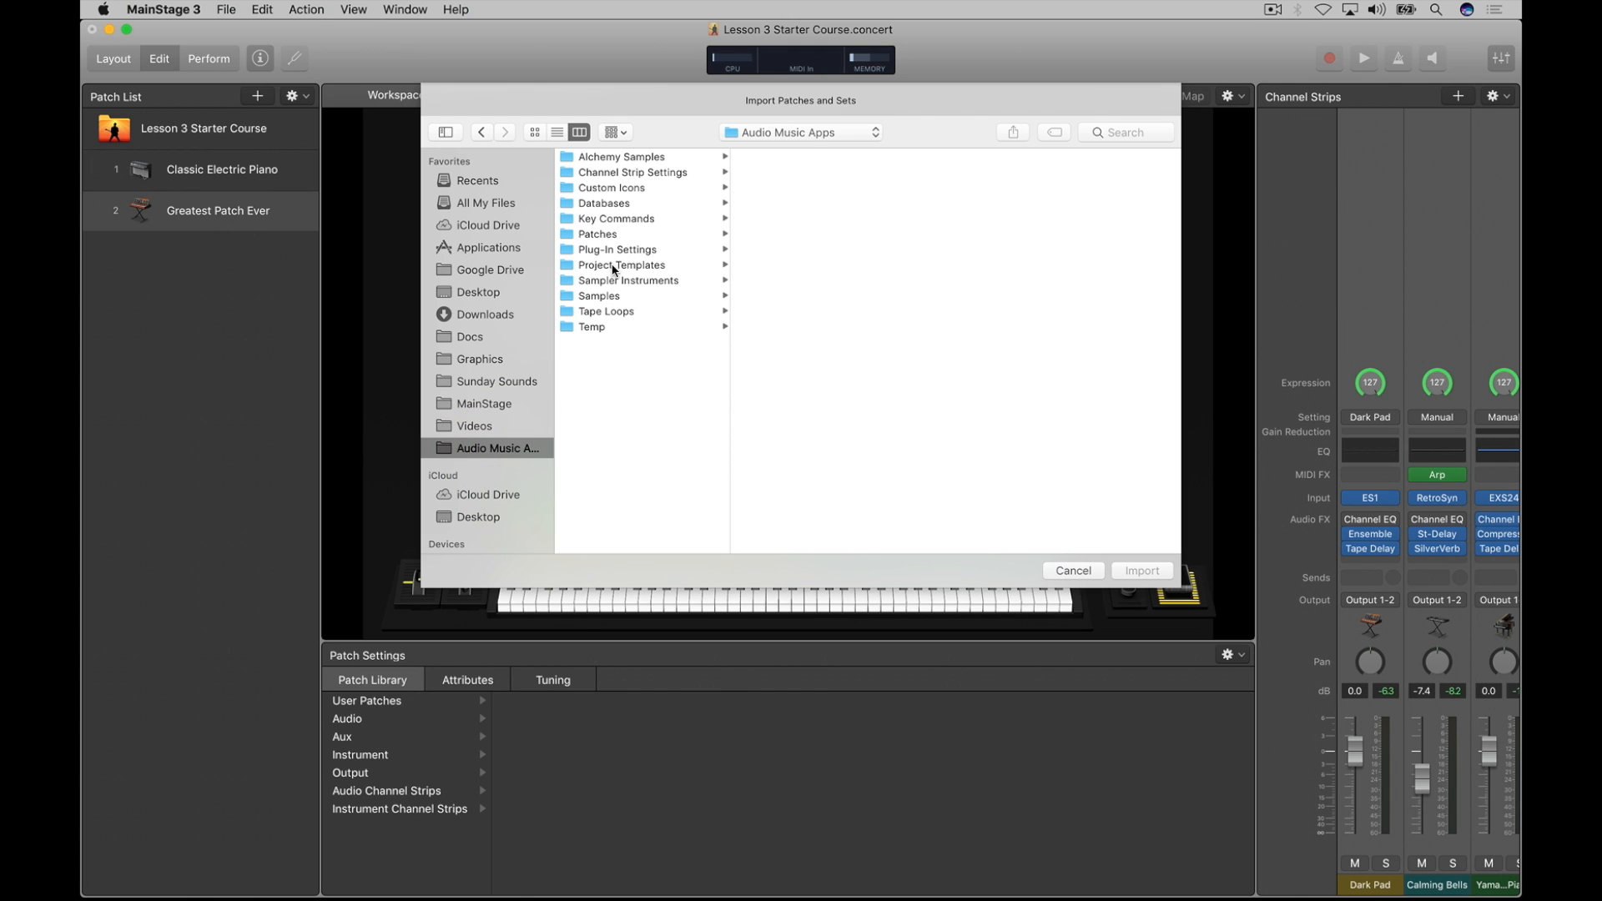
{"action": "left_click", "coordinate": [599, 235]}
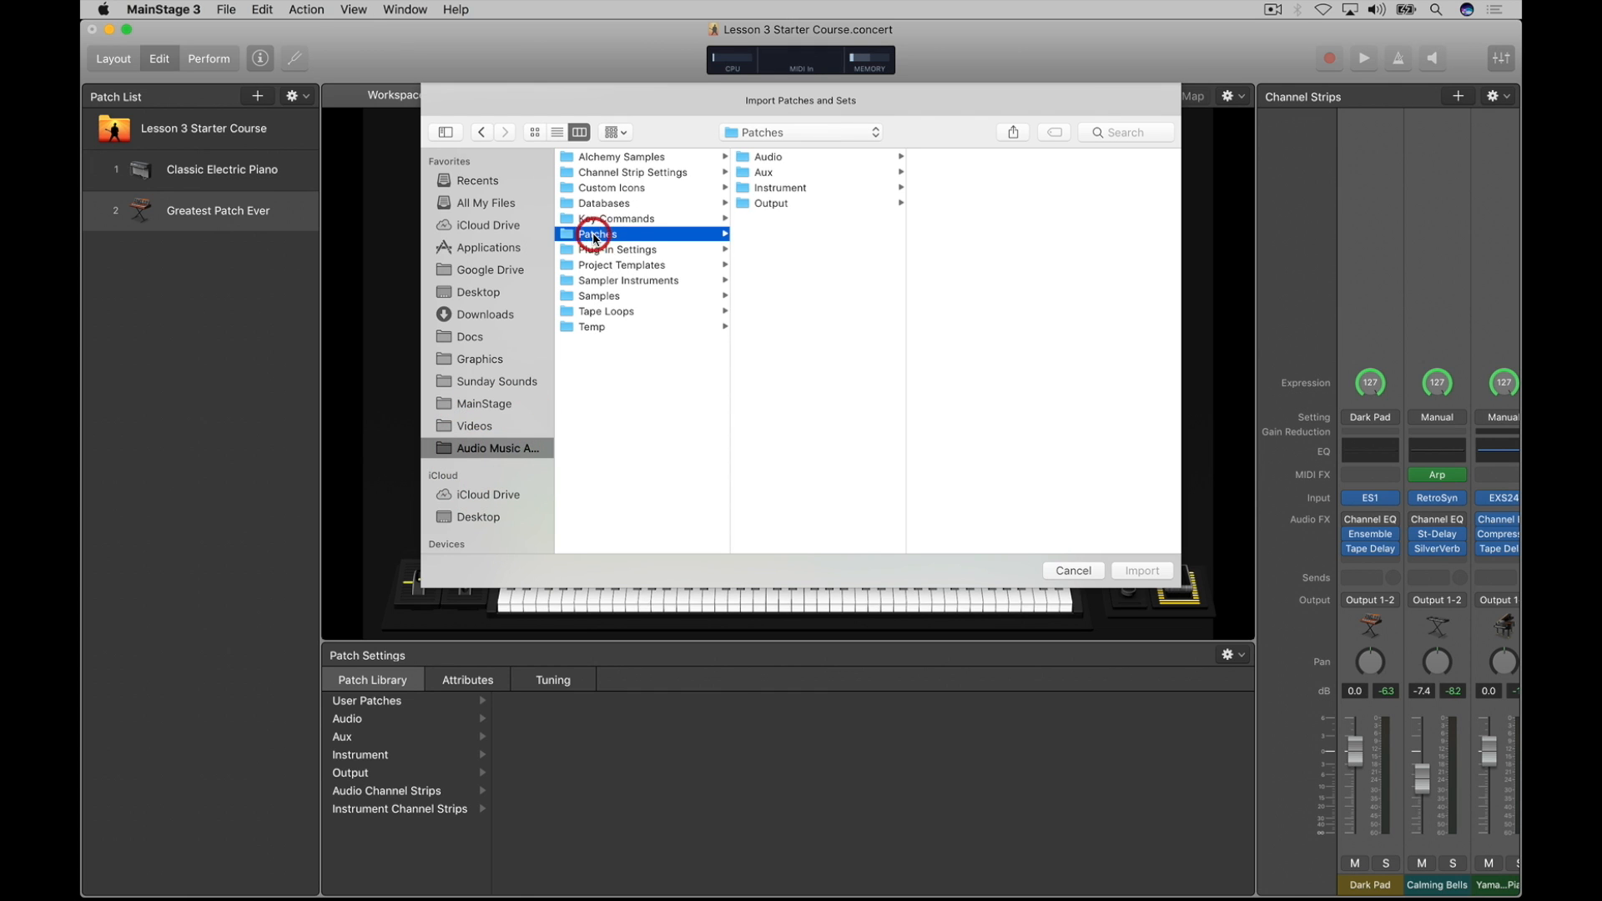
{"action": "left_click", "coordinate": [773, 191]}
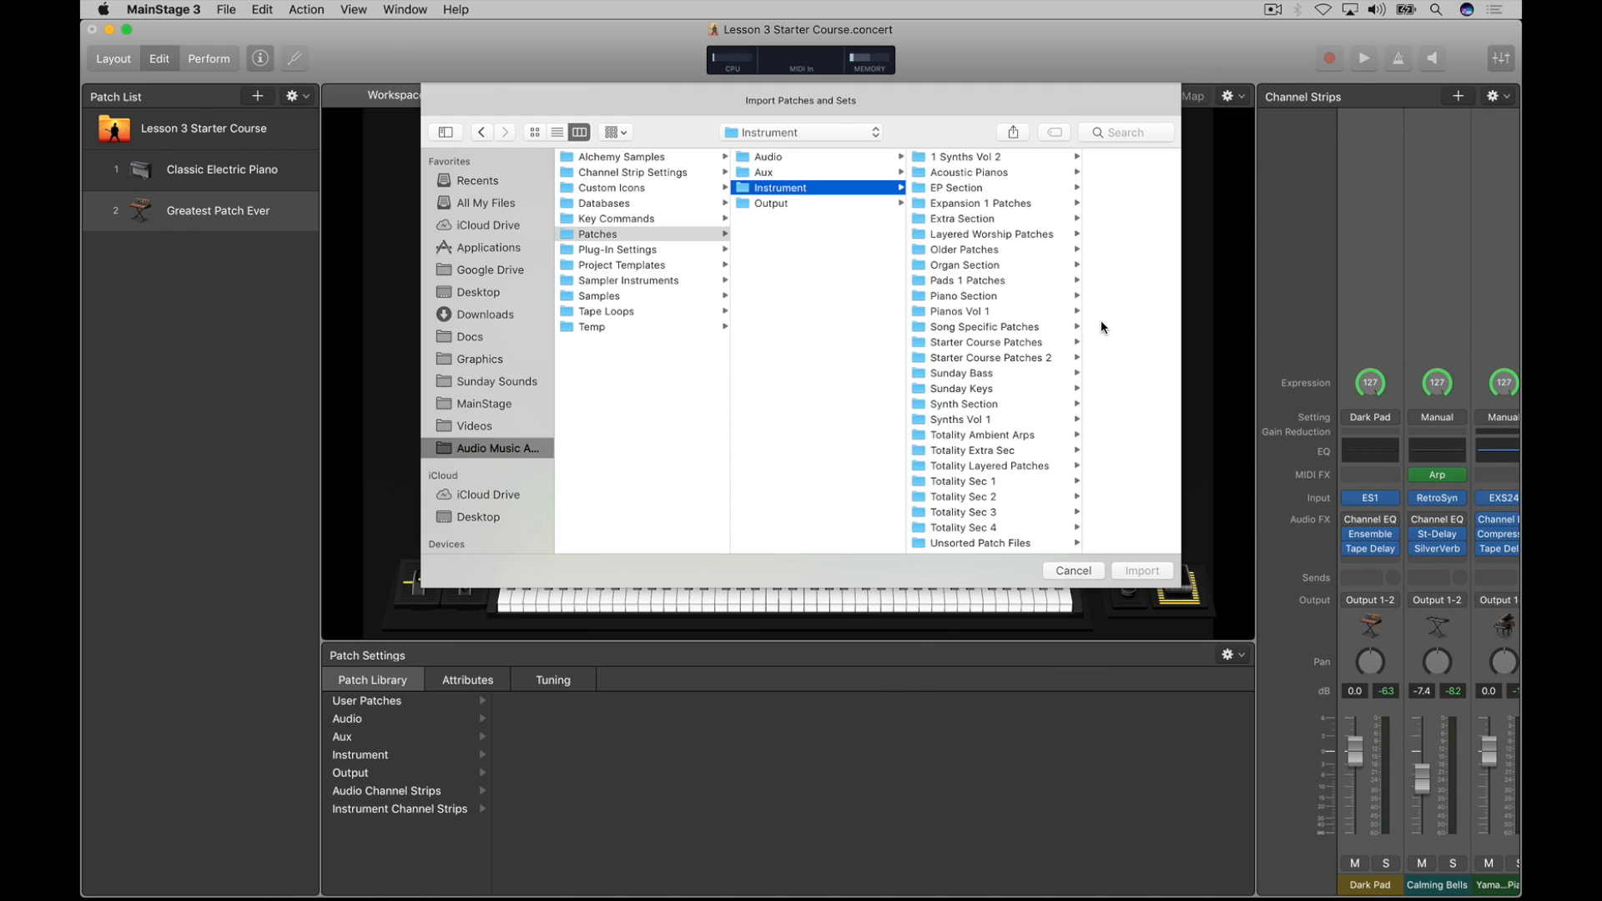
{"action": "scroll", "coordinate": [954, 495], "scroll_direction": "down", "scroll_amount": 1}
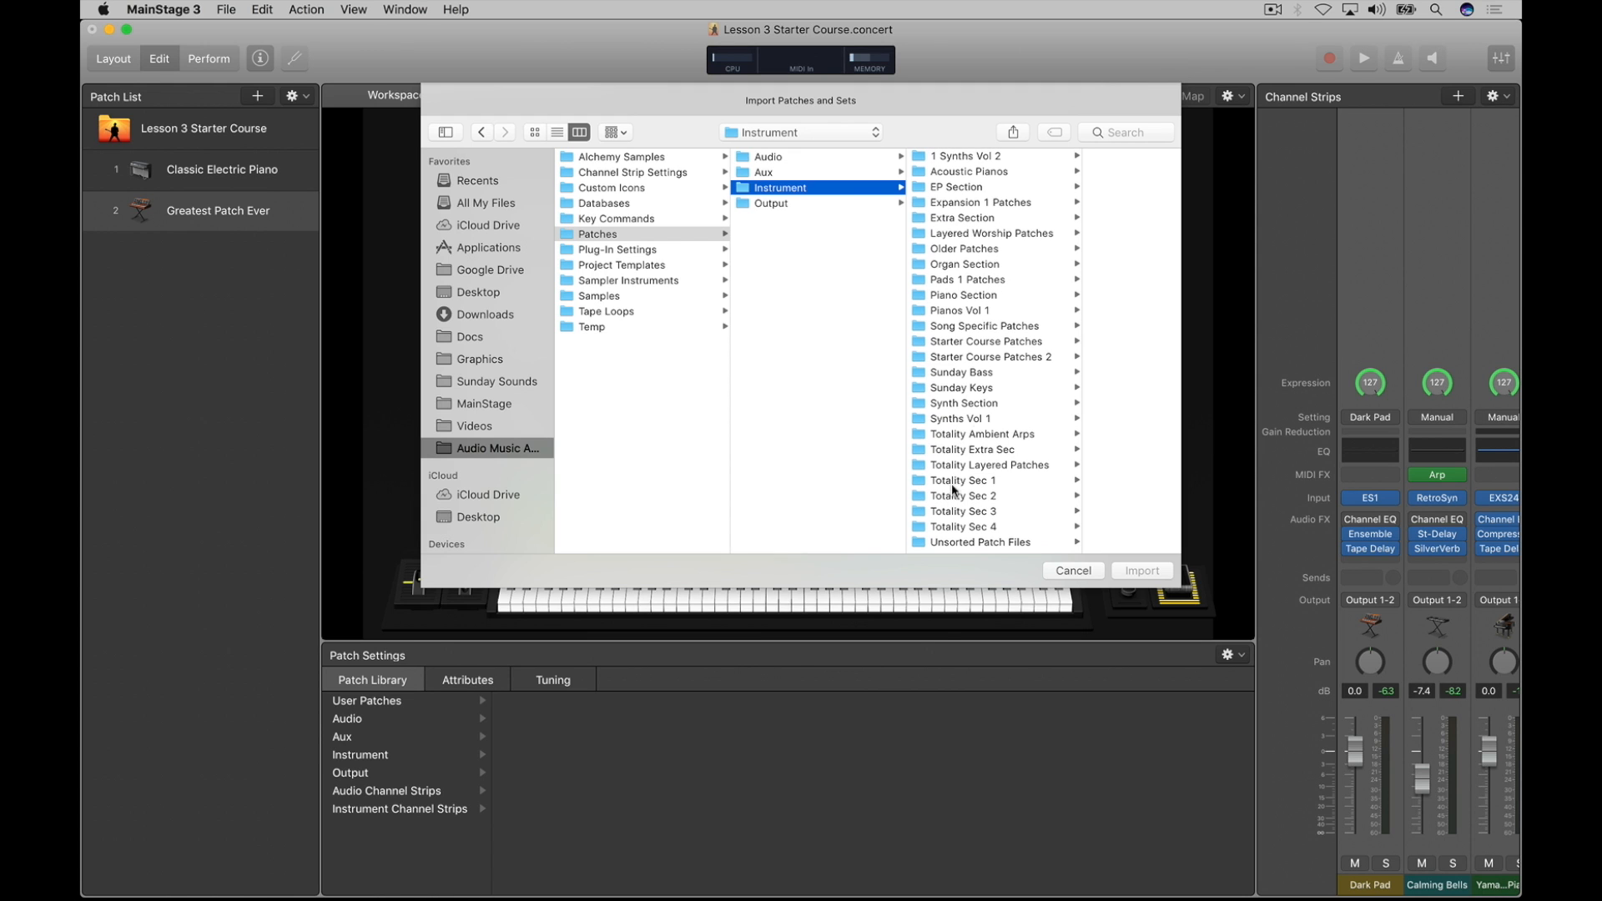
{"action": "left_click", "coordinate": [965, 357]}
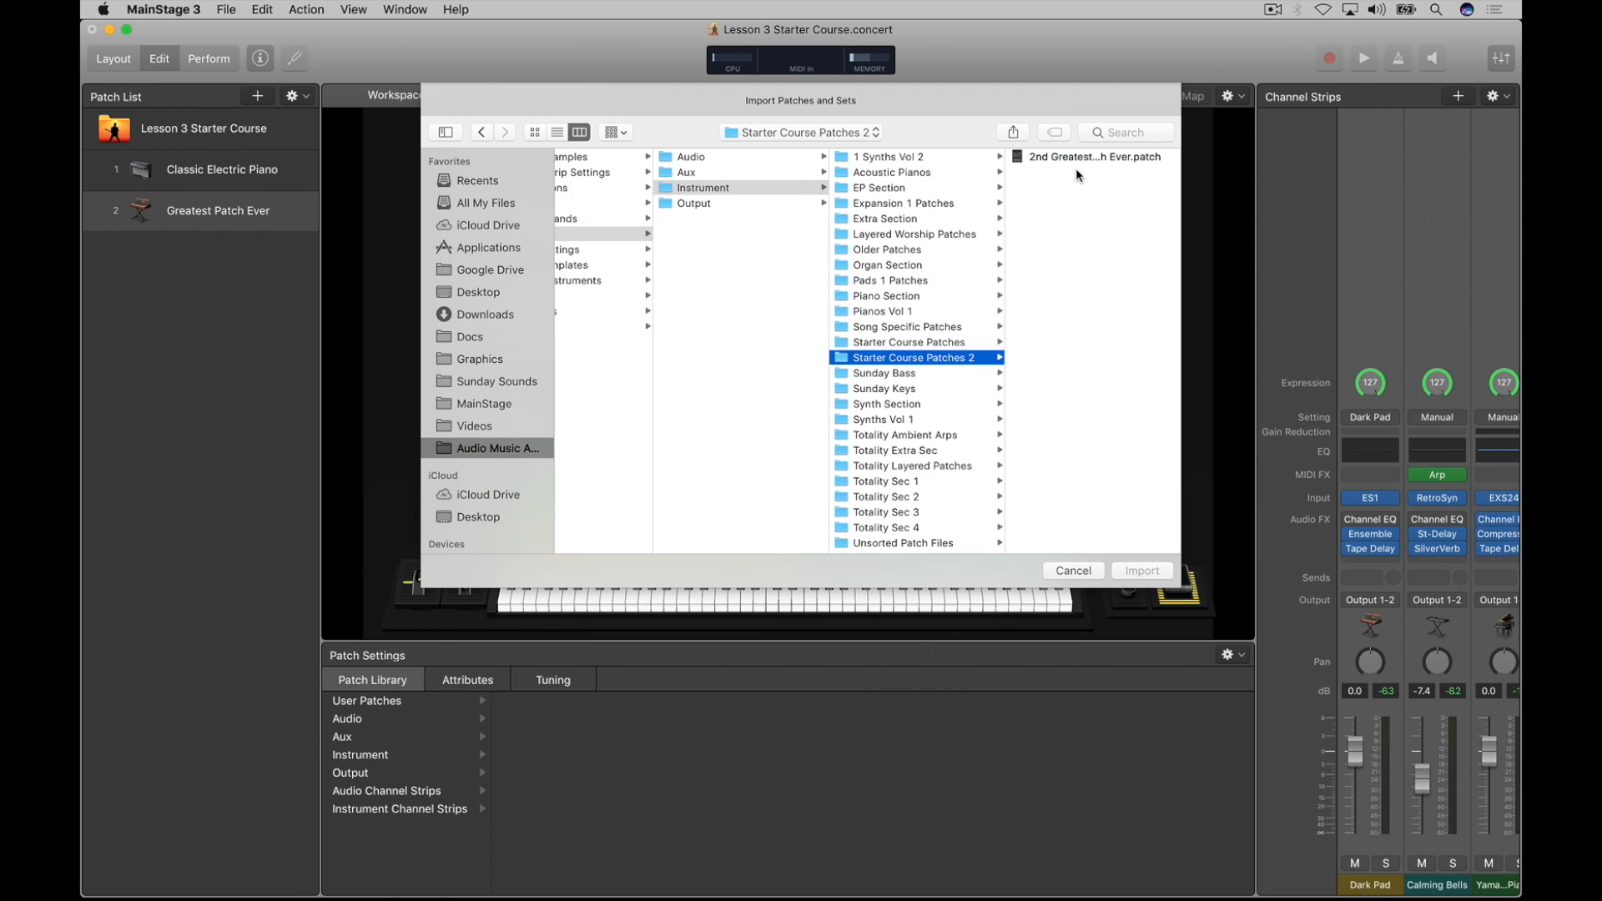
{"action": "scroll", "coordinate": [654, 281], "scroll_direction": "left", "scroll_amount": 3}
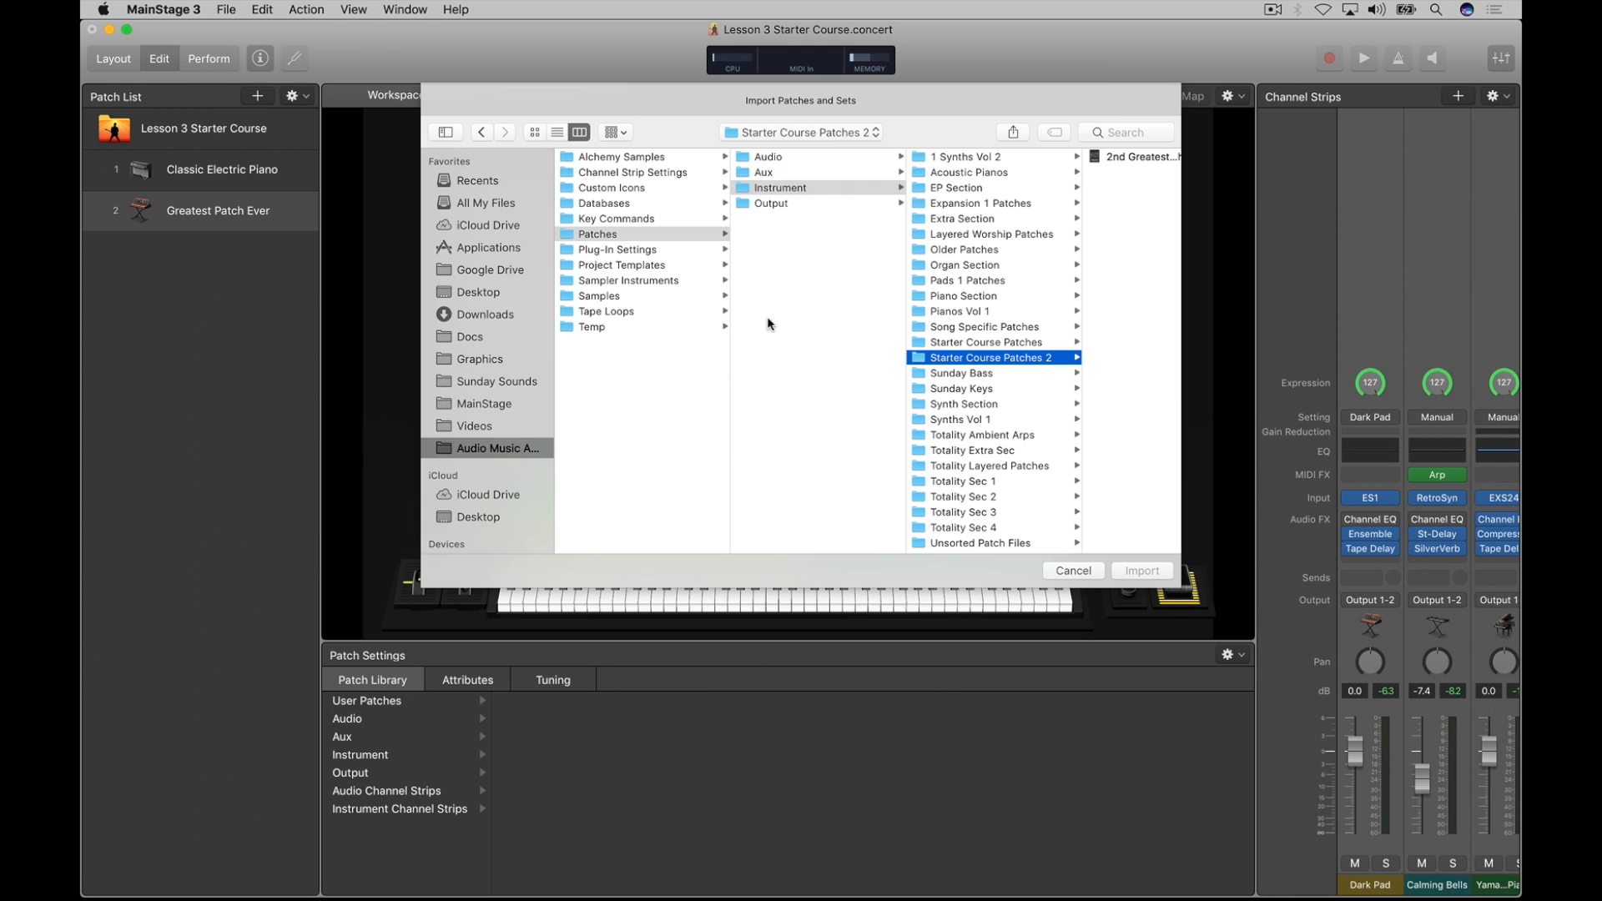
{"action": "left_click", "coordinate": [1073, 574]}
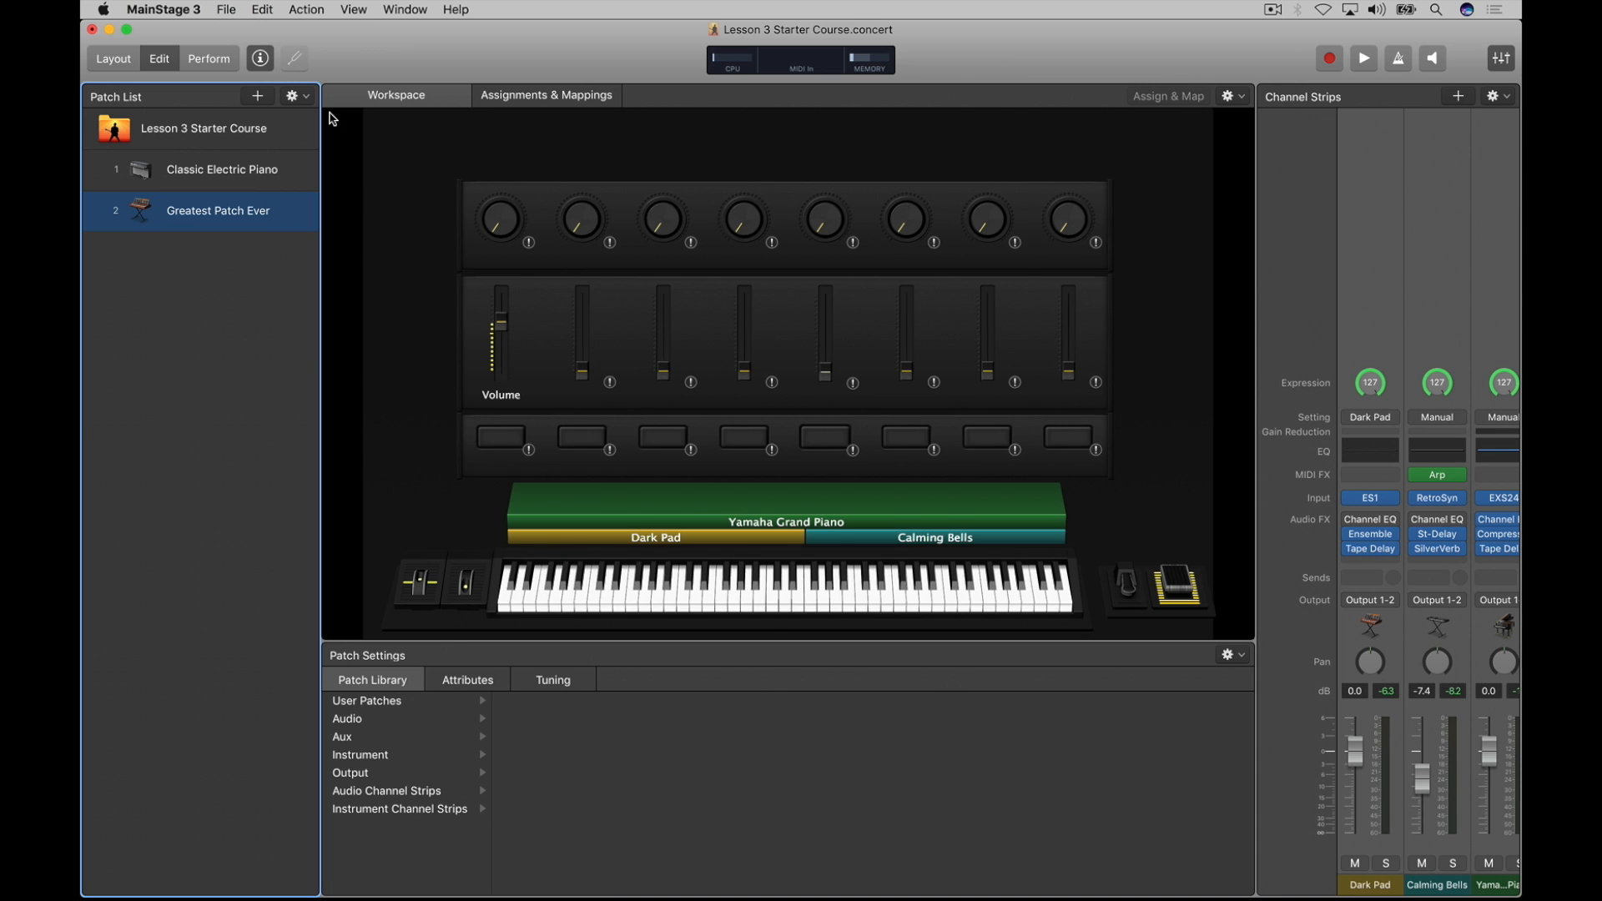
Step: Add a new empty patch to the concert below Greatest Patch Ever
{"action": "left_click", "coordinate": [298, 97]}
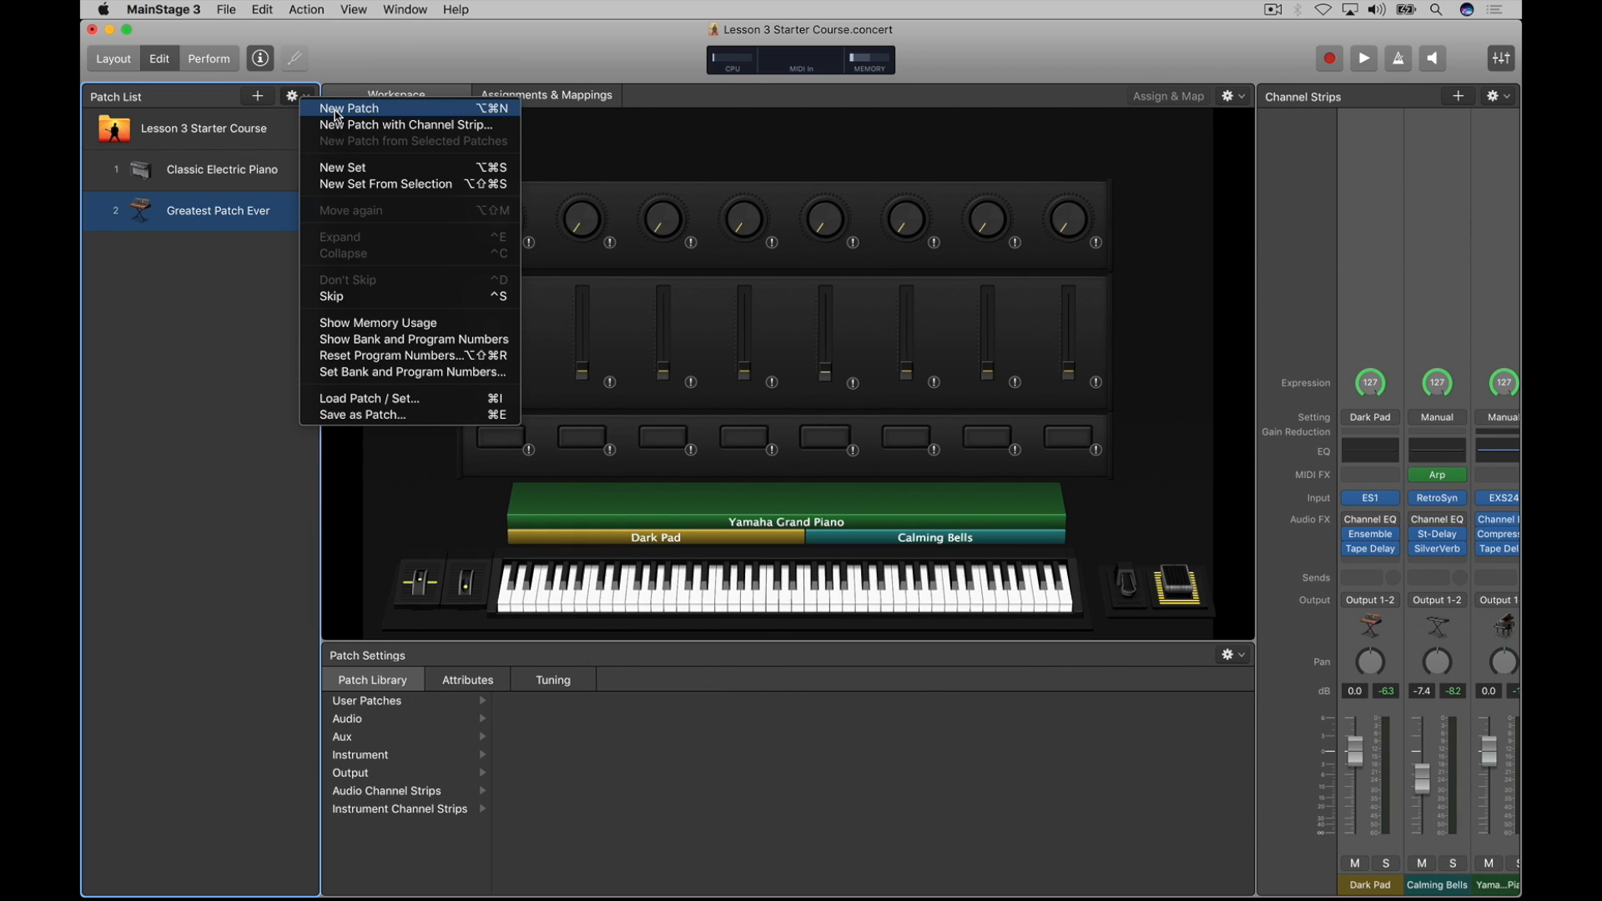
{"action": "left_click", "coordinate": [190, 172]}
{"action": "left_click", "coordinate": [259, 98]}
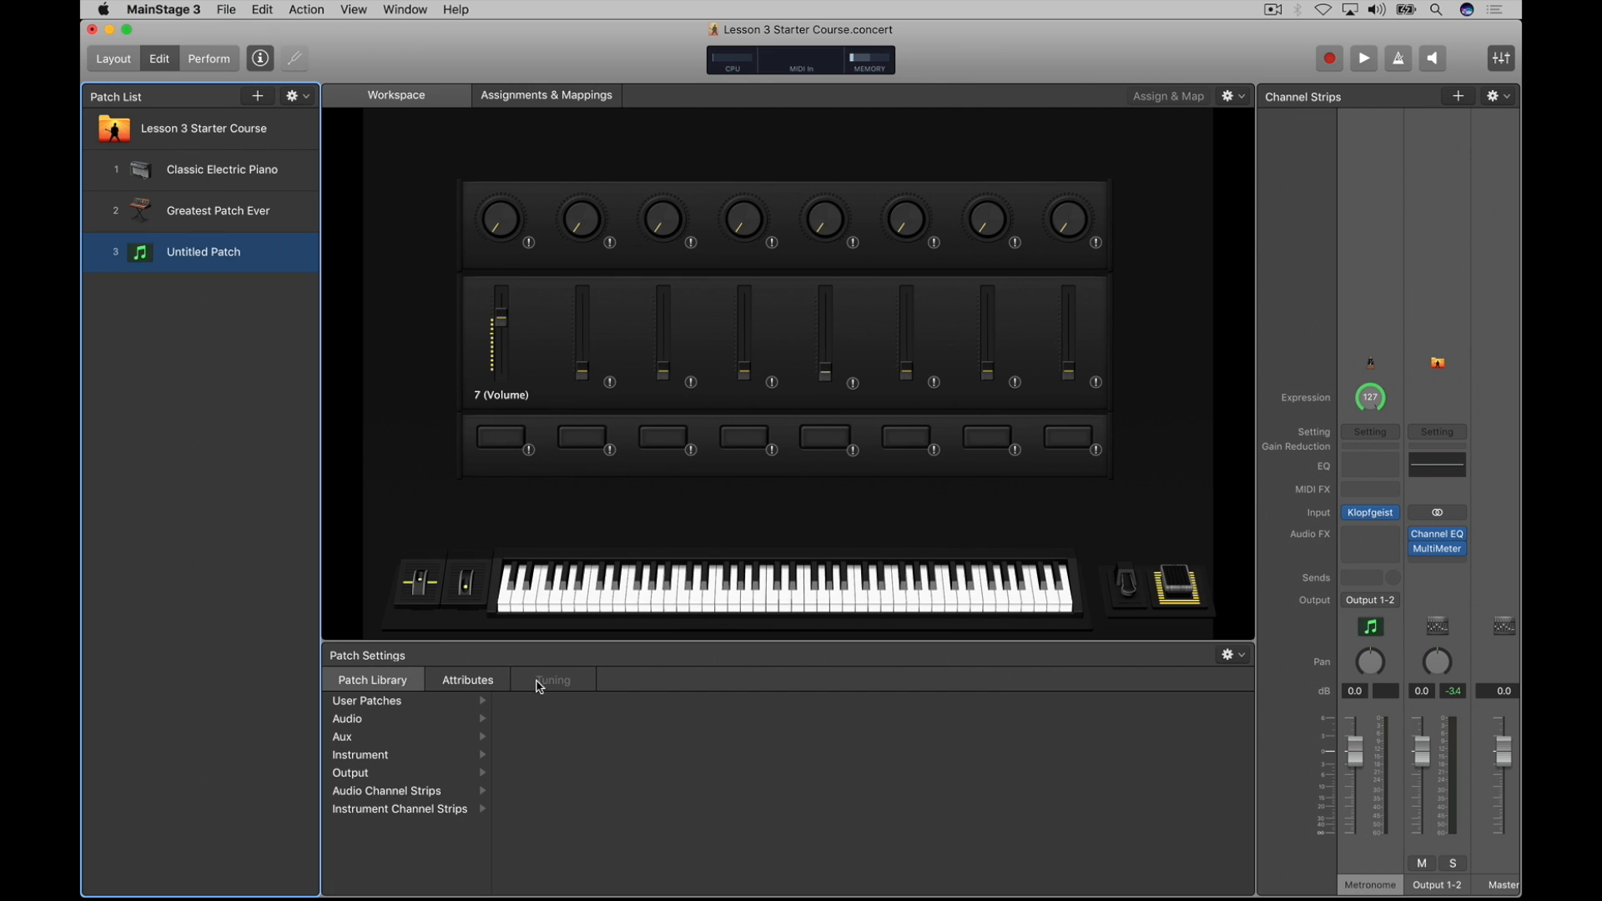
Step: Load 2nd Greatest Patch Ever into the new patch from User Patches > Instrument > Starter Course Patches 2 in the patch library
{"action": "left_click", "coordinate": [400, 706]}
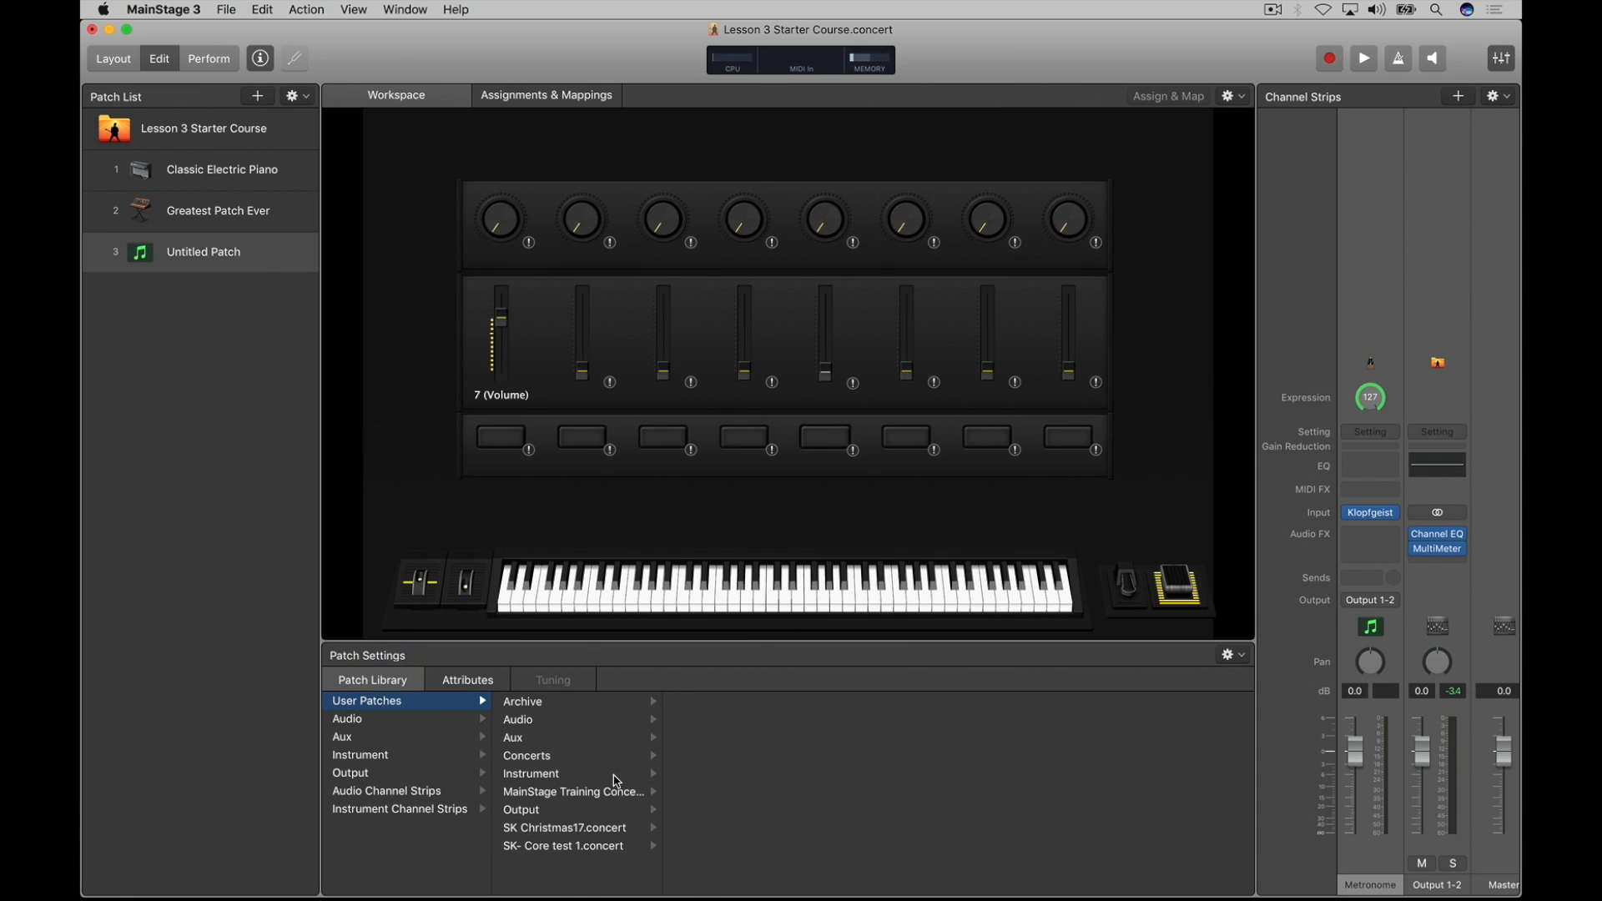
{"action": "left_click", "coordinate": [580, 774]}
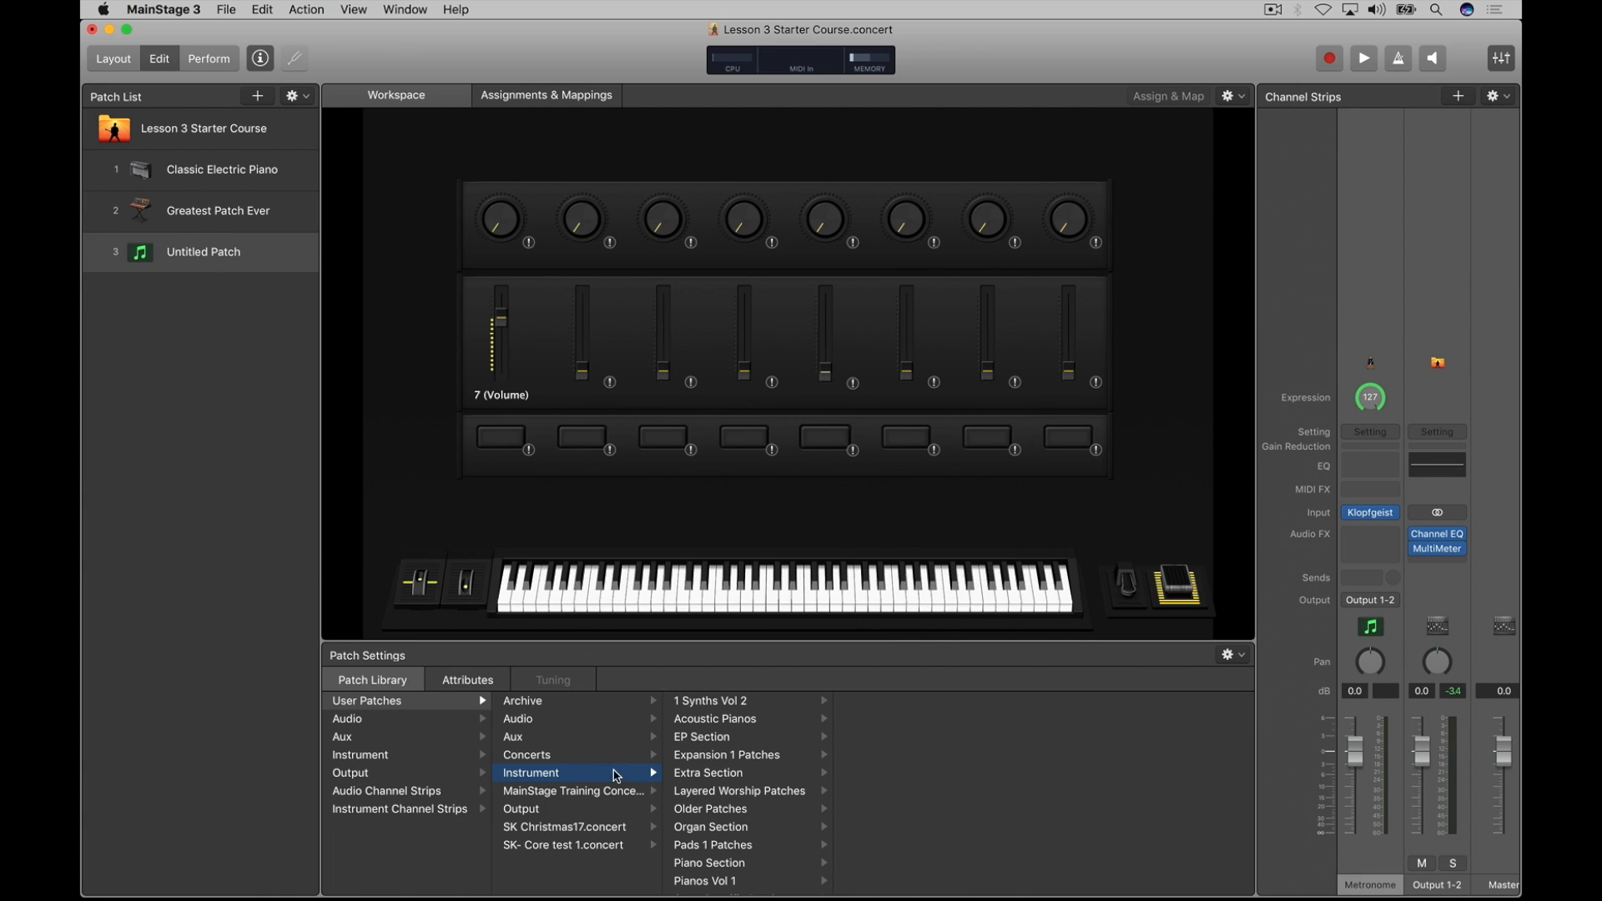
{"action": "scroll", "coordinate": [730, 739], "scroll_direction": "down", "scroll_amount": 5}
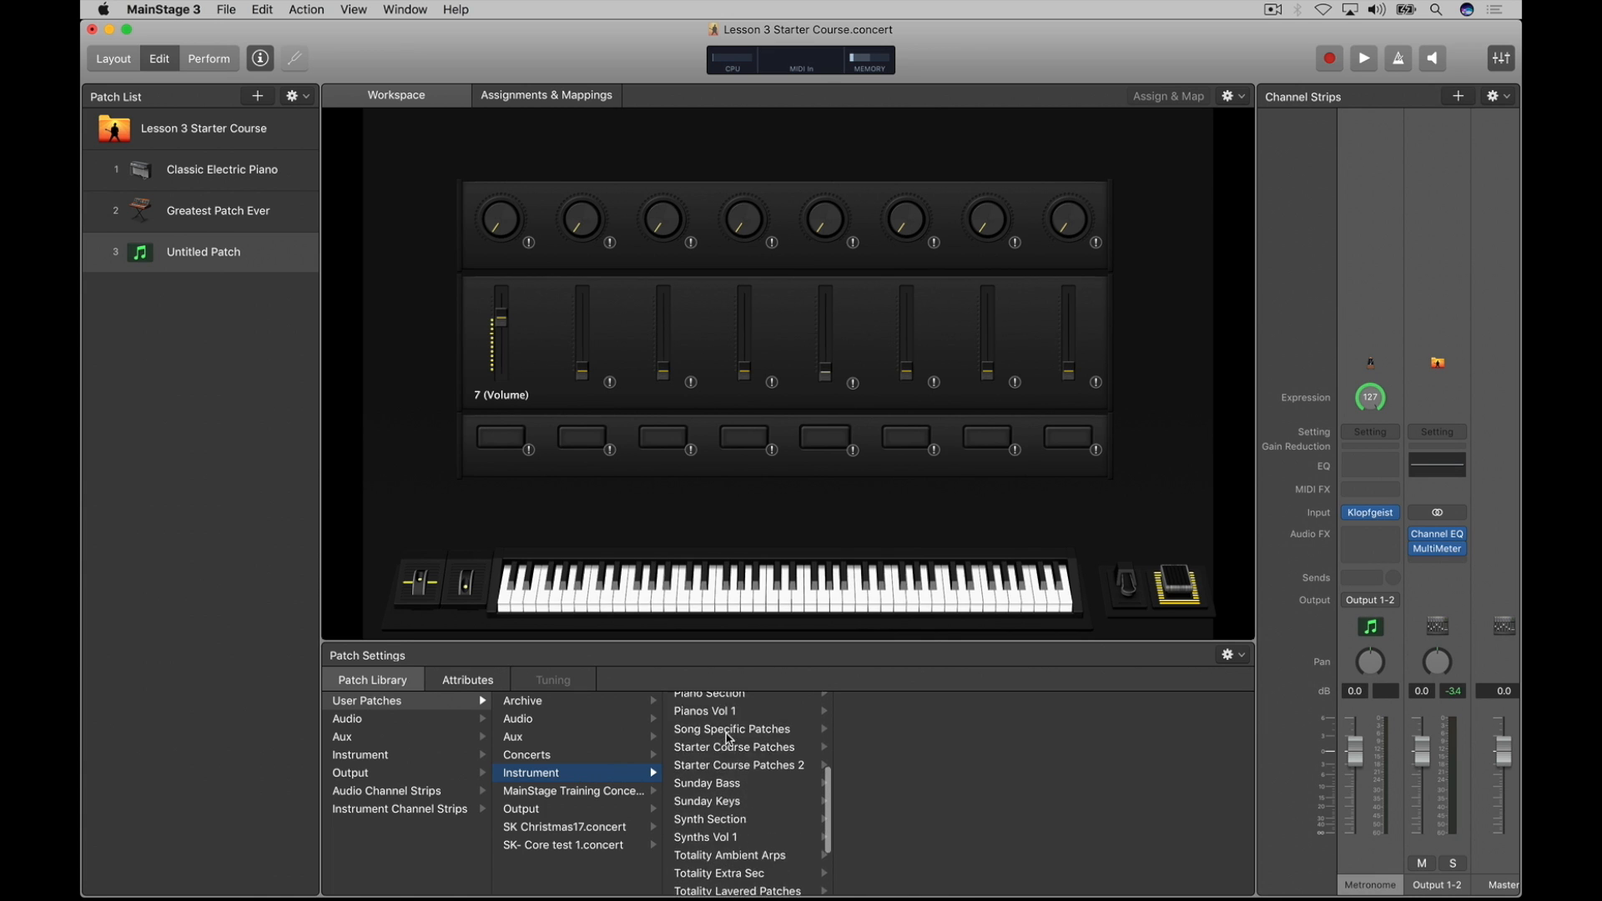
{"action": "scroll", "coordinate": [730, 739], "scroll_direction": "down", "scroll_amount": 2}
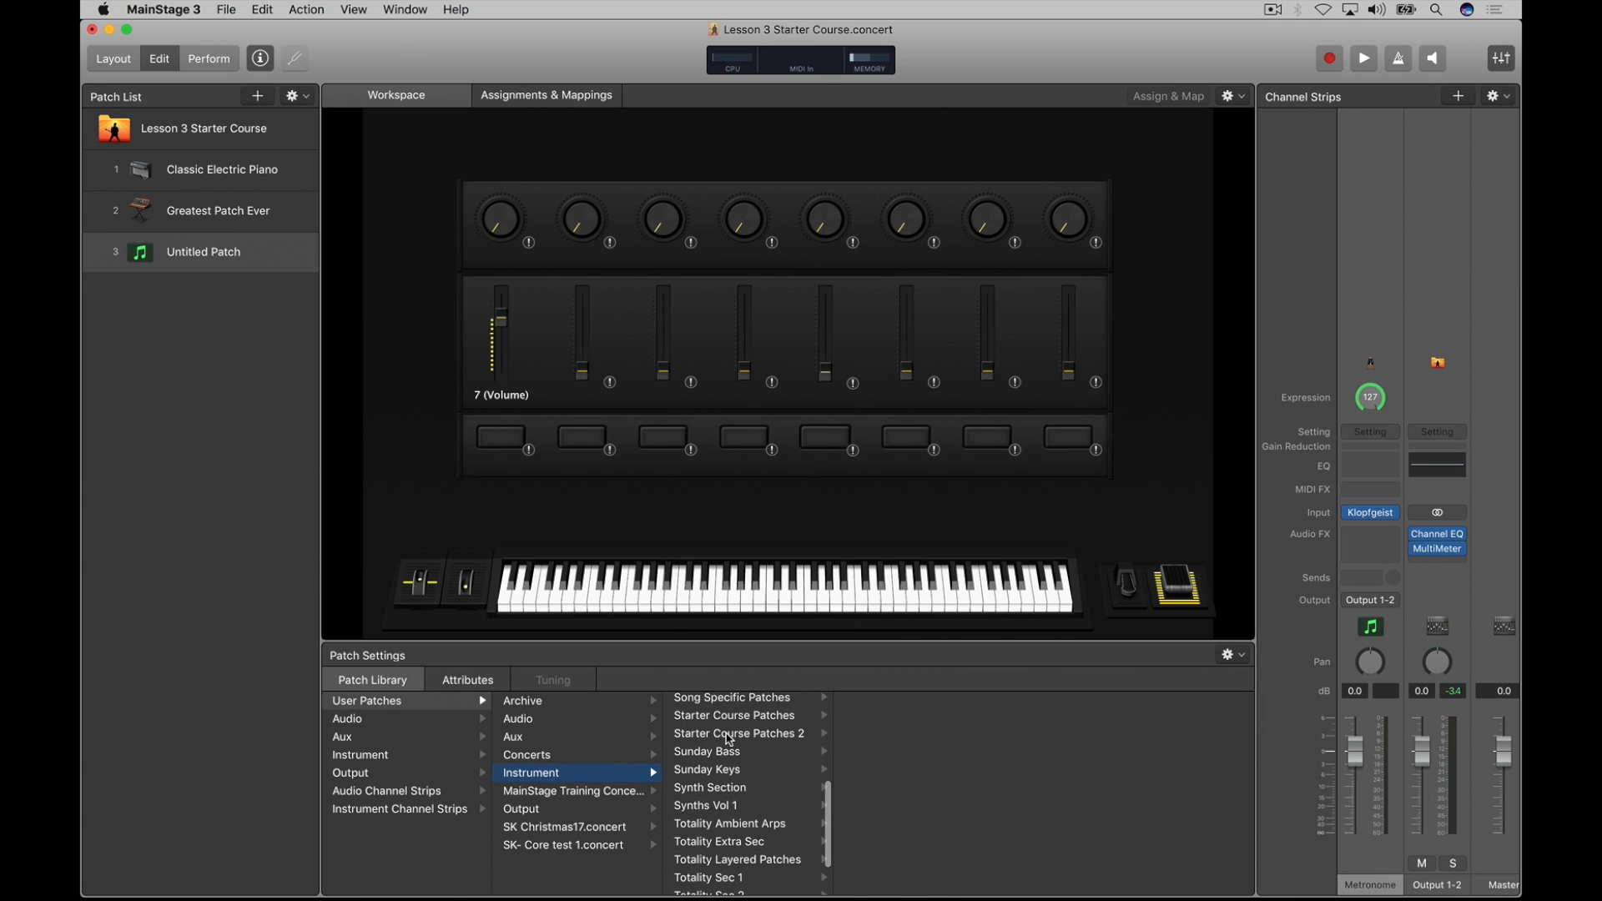
{"action": "scroll", "coordinate": [731, 739], "scroll_direction": "up", "scroll_amount": 3}
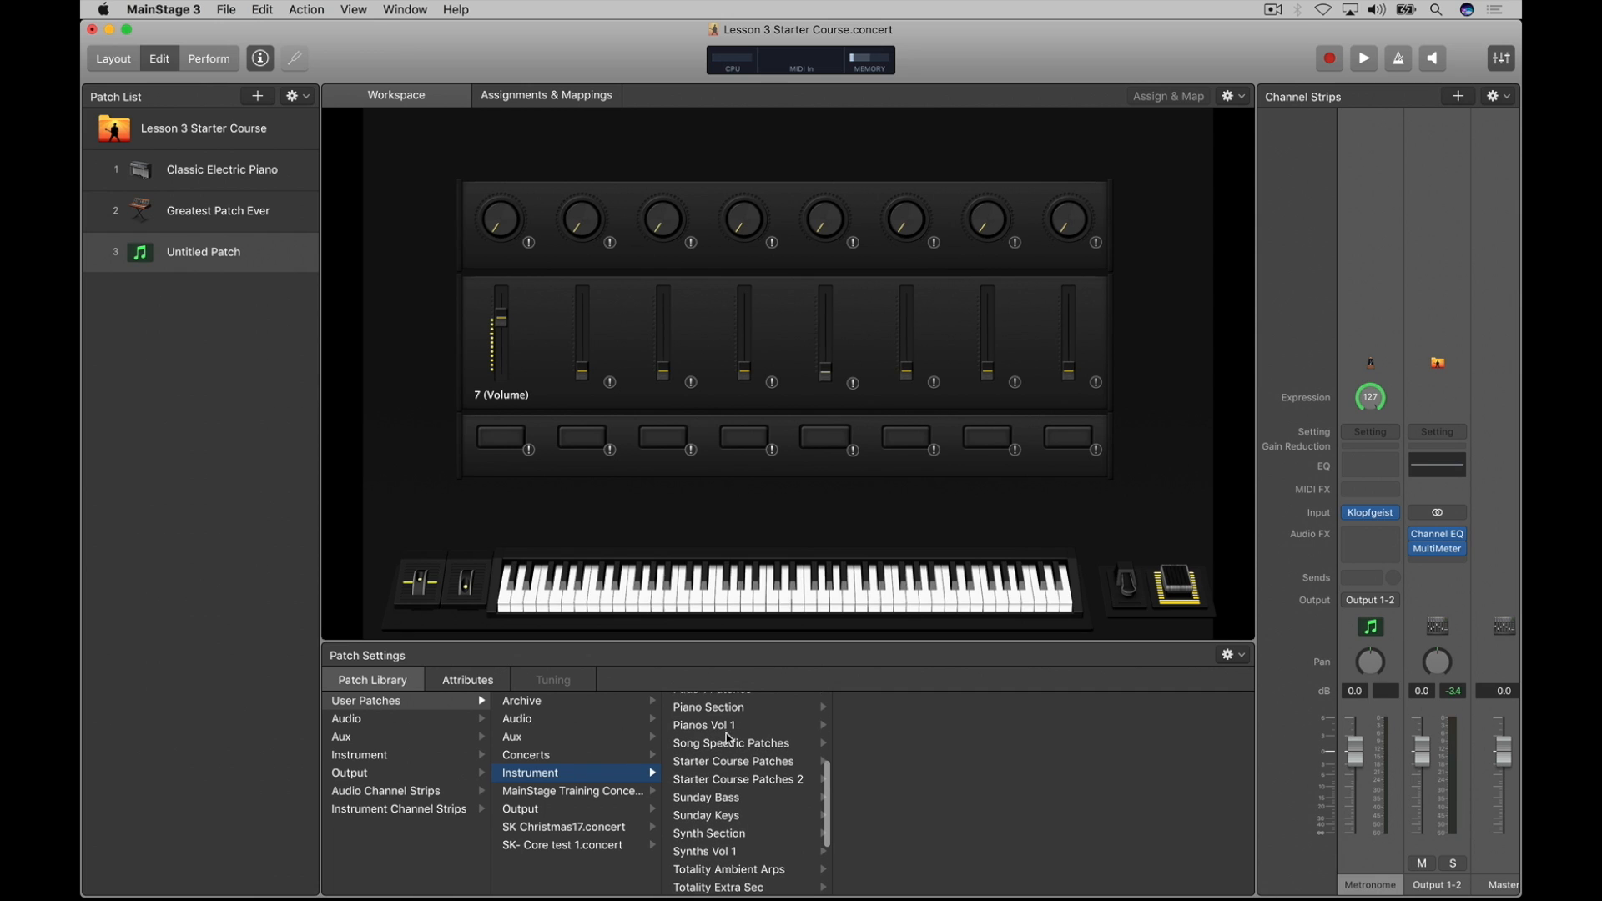
{"action": "left_click", "coordinate": [778, 788]}
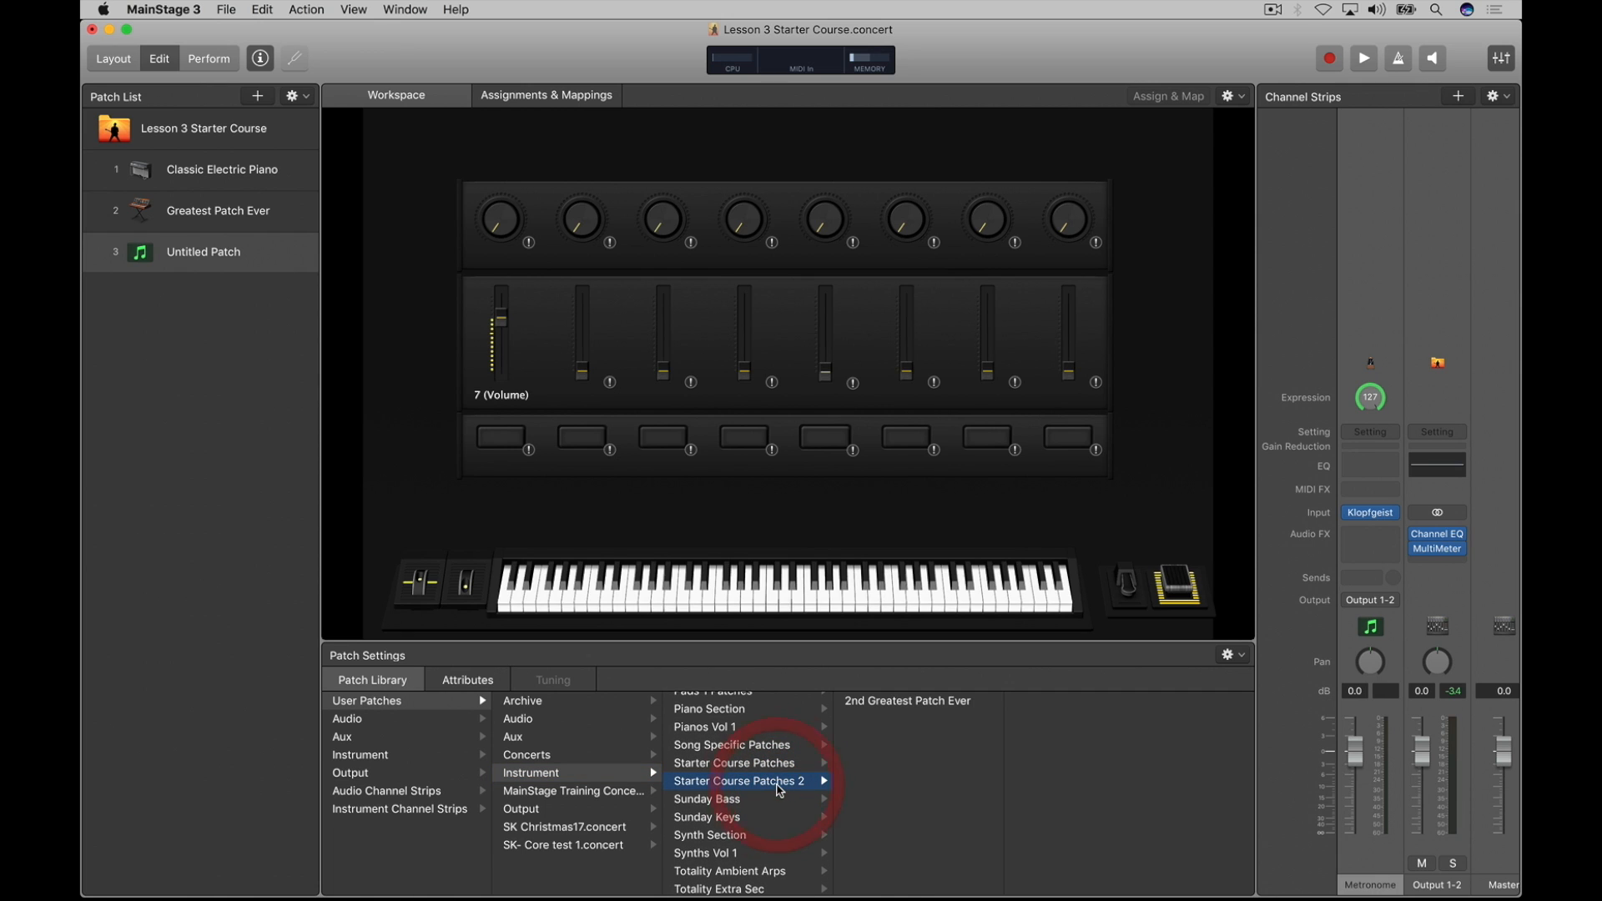
{"action": "left_click", "coordinate": [946, 705]}
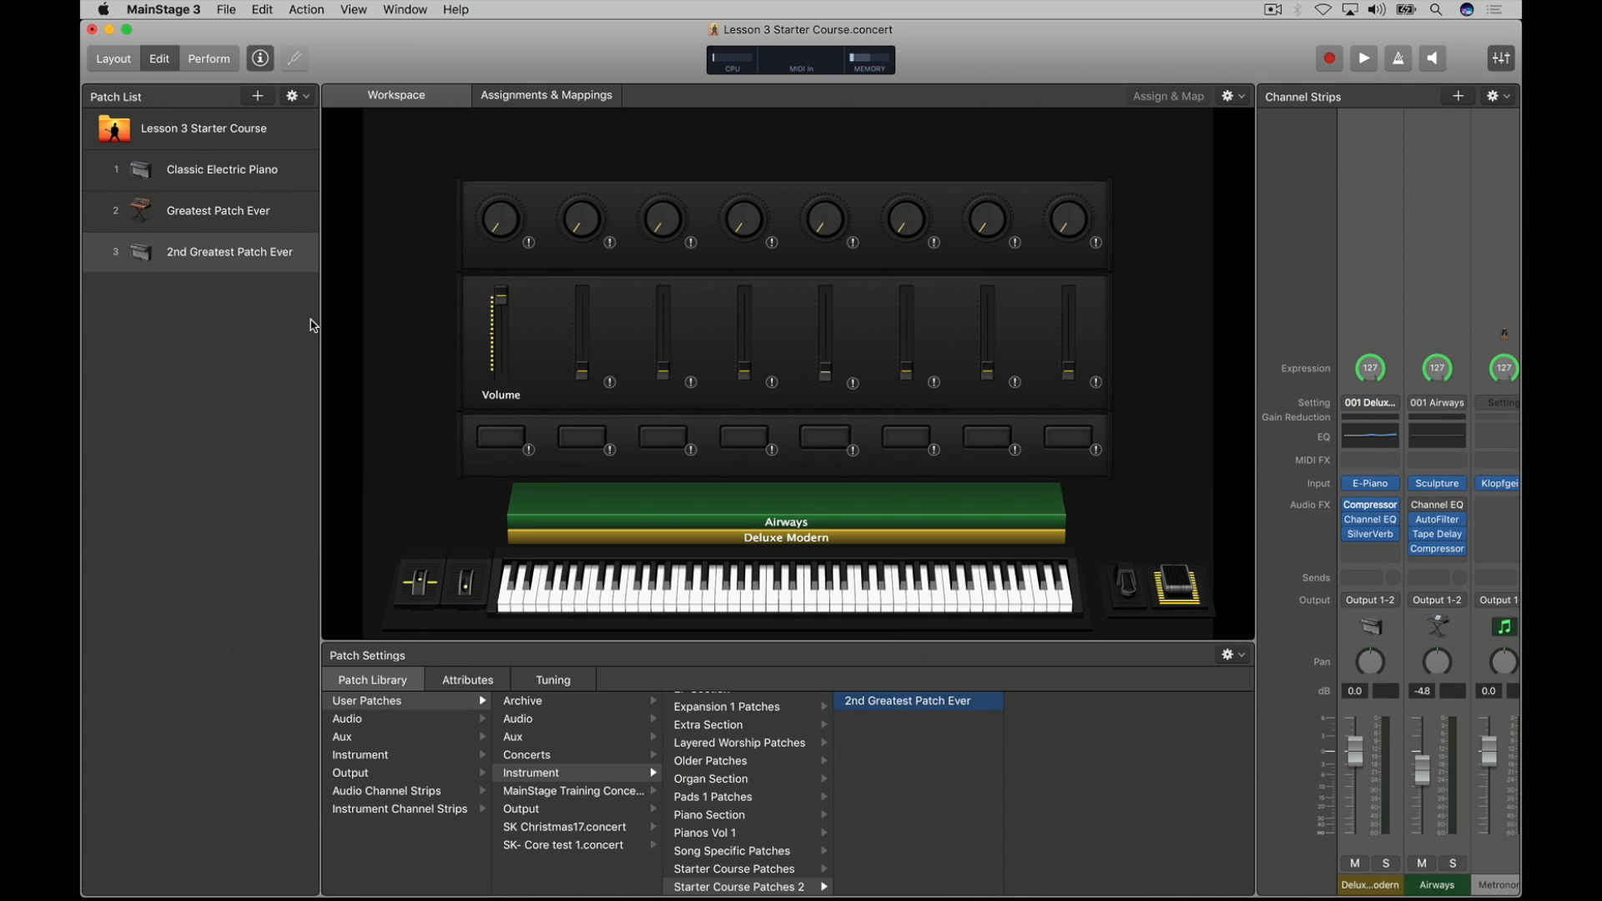
{"action": "left_click", "coordinate": [239, 352]}
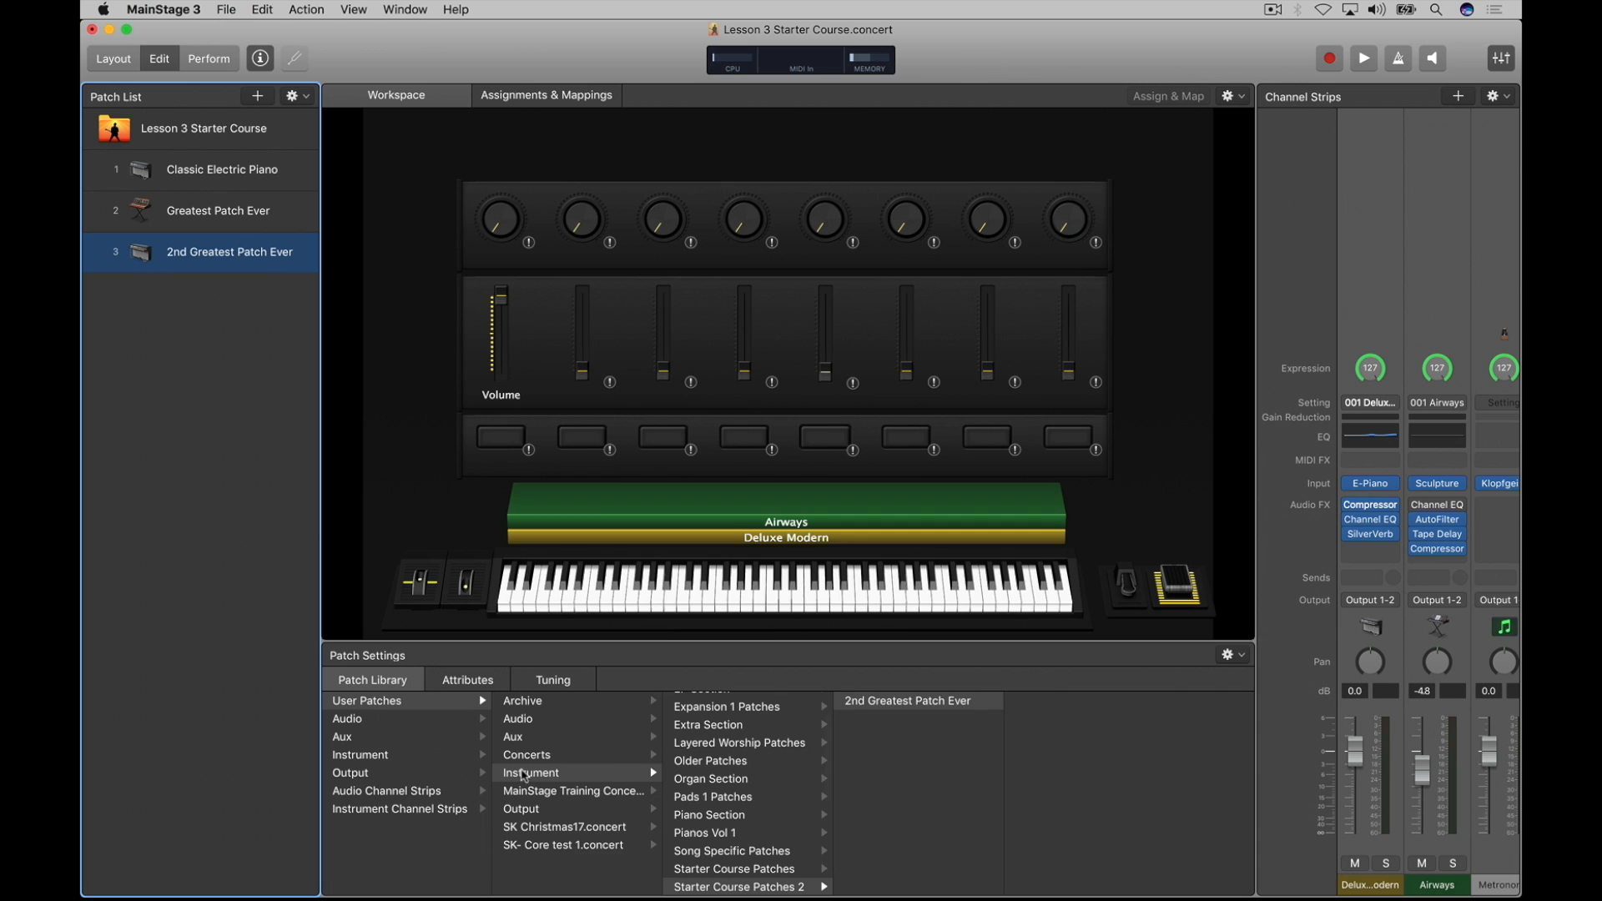
{"action": "scroll", "coordinate": [687, 801], "scroll_direction": "up", "scroll_amount": 2}
{"action": "scroll", "coordinate": [687, 801], "scroll_direction": "up", "scroll_amount": 1}
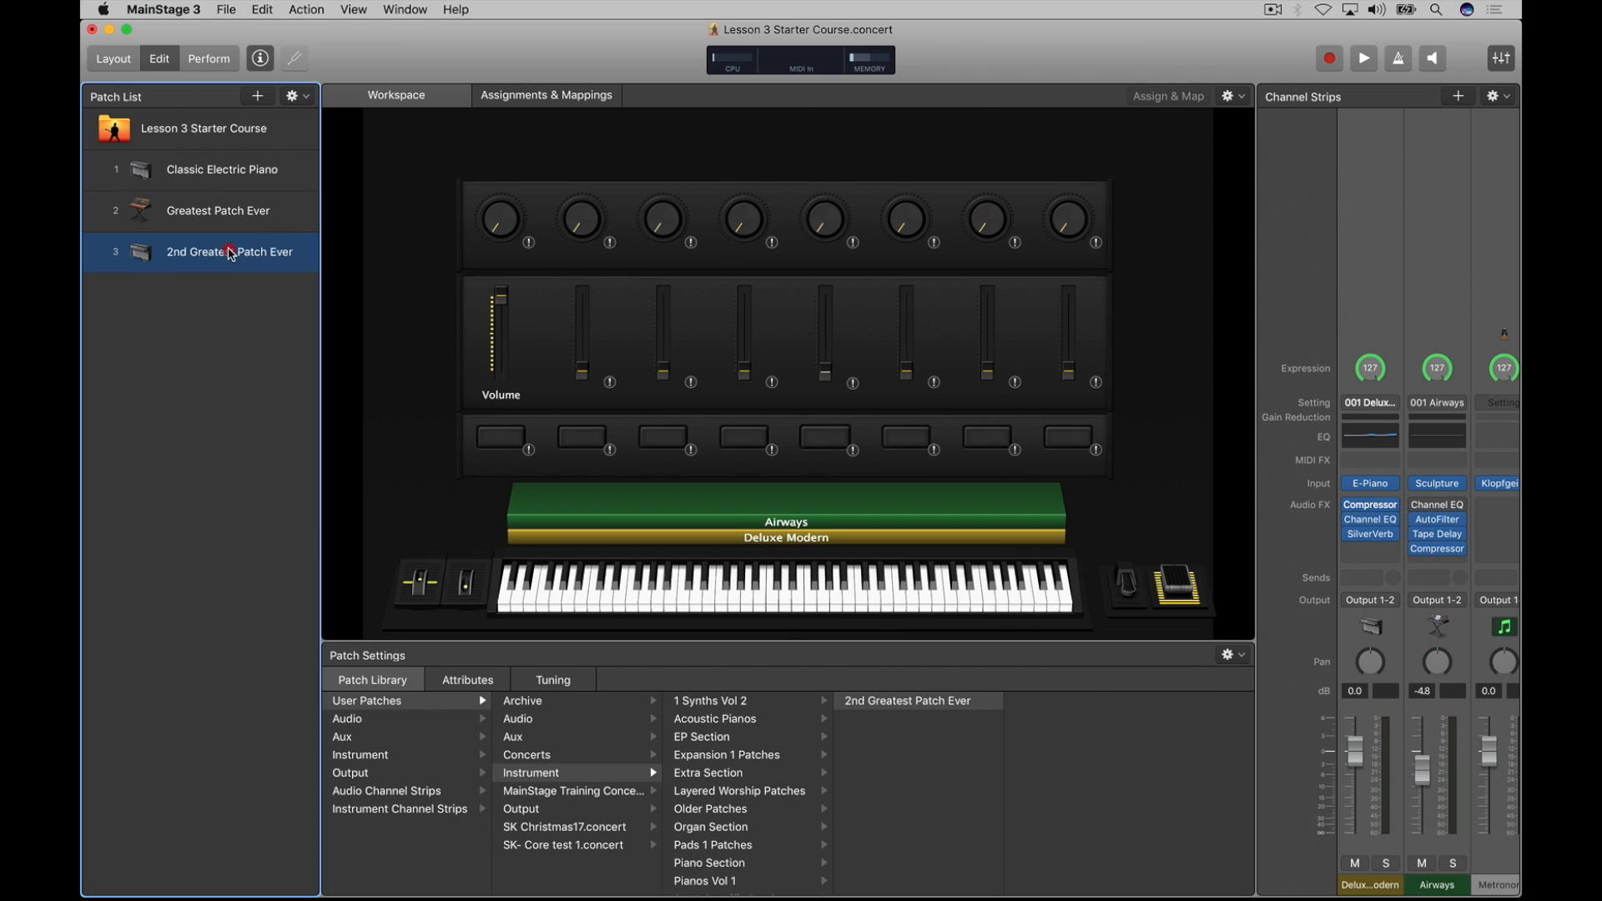
Step: Move 2nd Greatest Patch Ever to the first position in the patch list, above Classic Electric Piano, and leave it selected
{"action": "left_click_drag", "start_coordinate": [225, 255], "coordinate": [236, 197]}
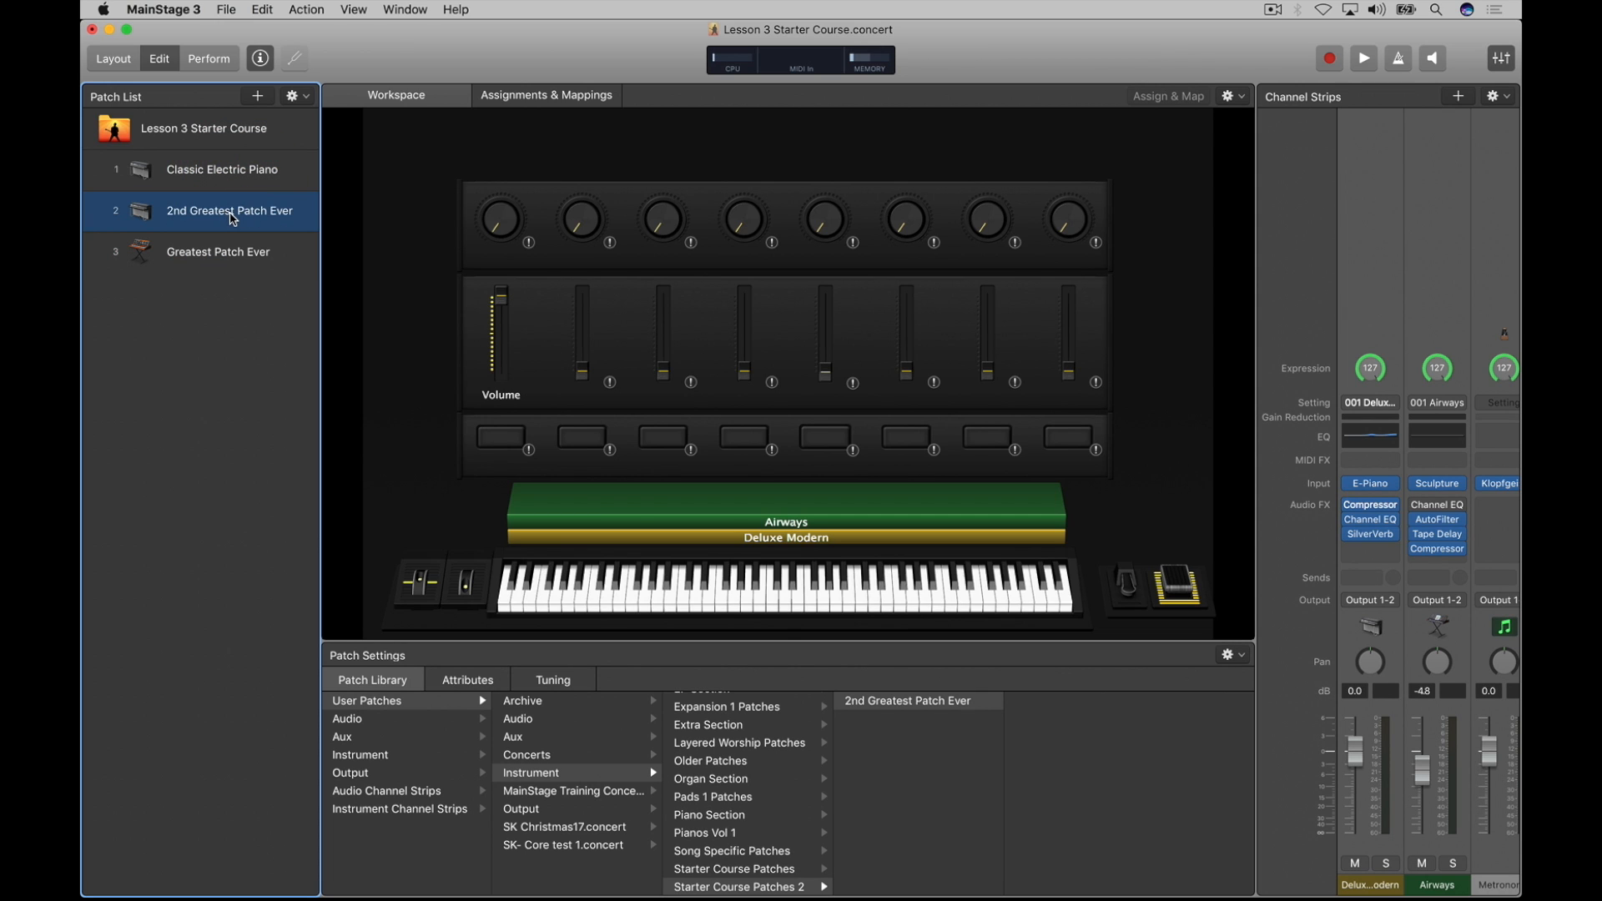
{"action": "left_click_drag", "start_coordinate": [232, 218], "coordinate": [224, 151]}
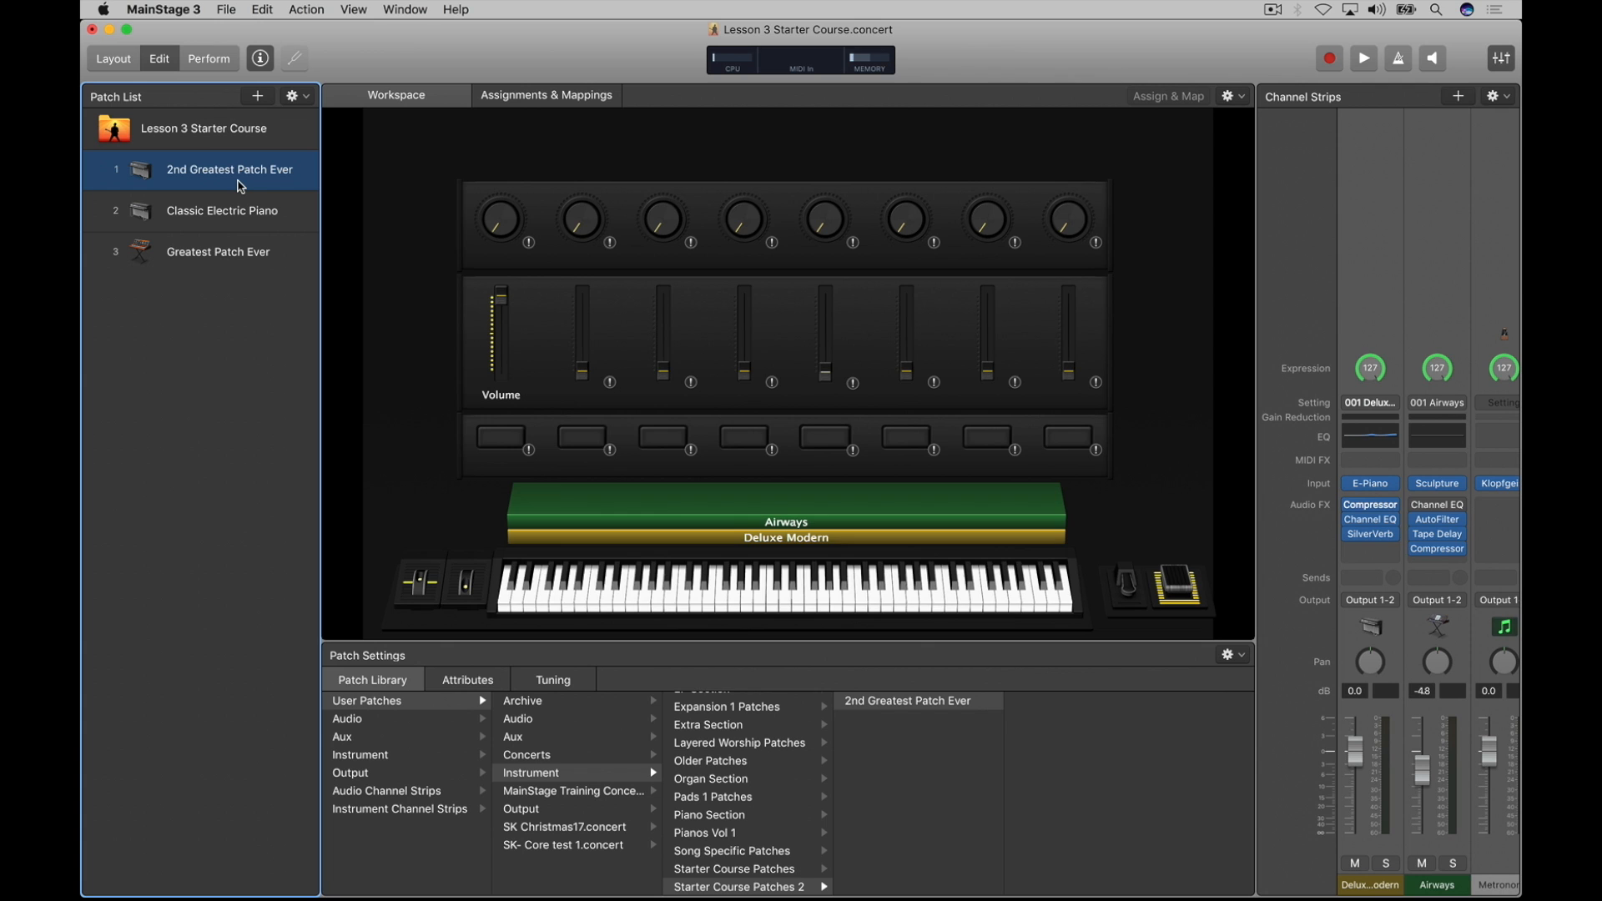
{"action": "left_click", "coordinate": [188, 248]}
{"action": "left_click", "coordinate": [185, 221]}
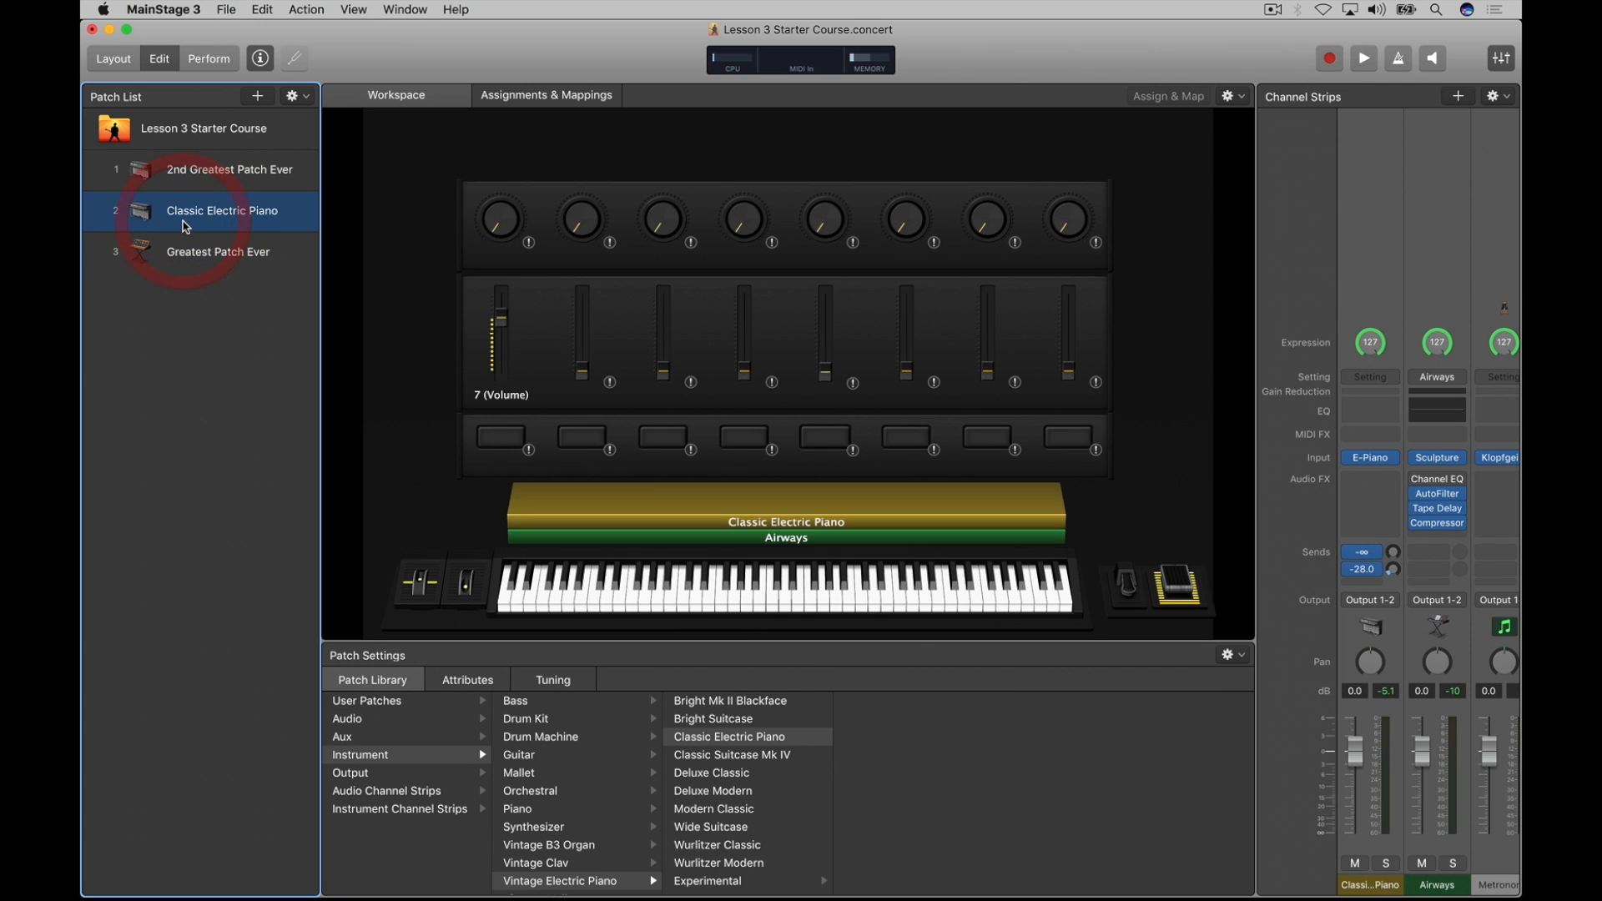
{"action": "left_click", "coordinate": [171, 177]}
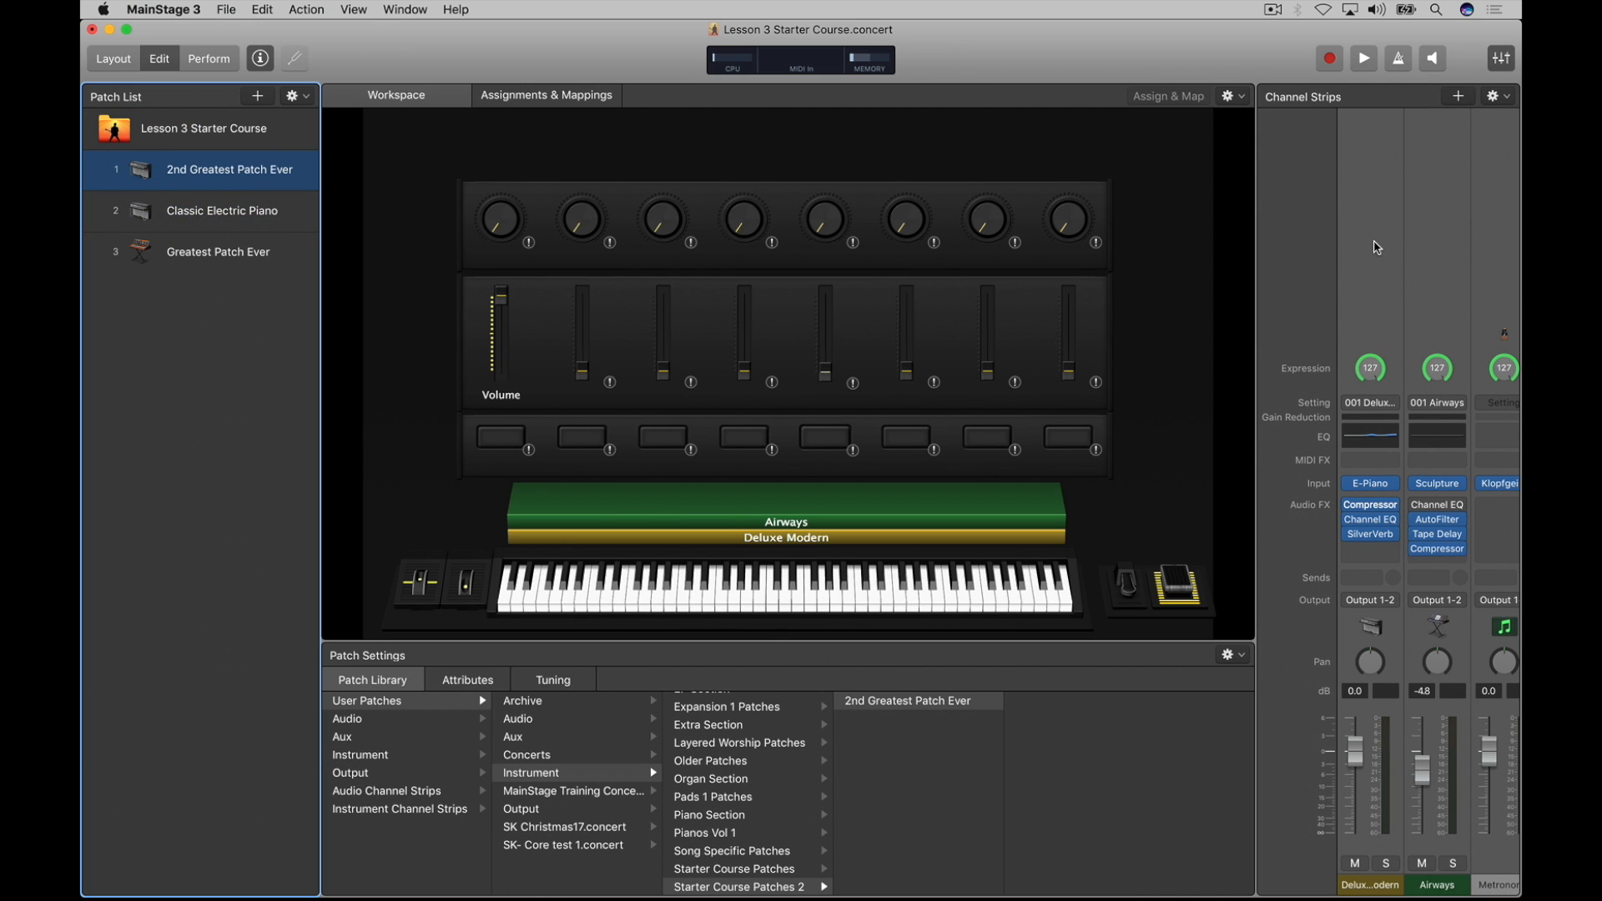
Step: Save the Deluxe Modern channel strip as a channel strip setting named "2nd greatest EP ever" in the Instrument folder
{"action": "left_click", "coordinate": [1353, 197]}
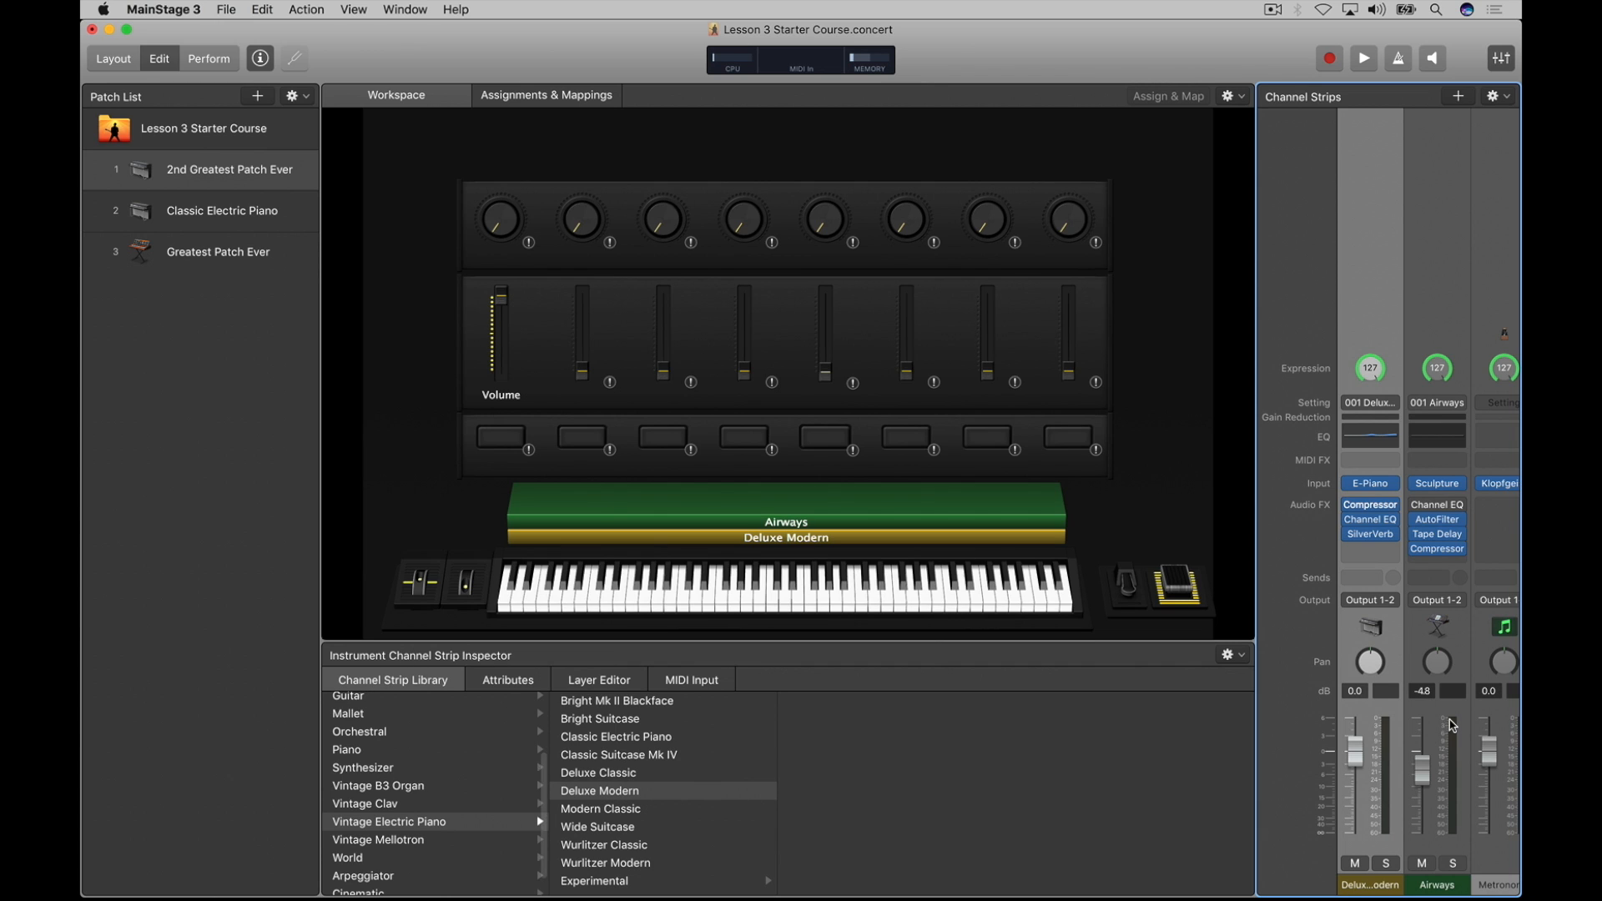
{"action": "mouse_move", "coordinate": [1365, 534]}
{"action": "left_click", "coordinate": [1371, 403]}
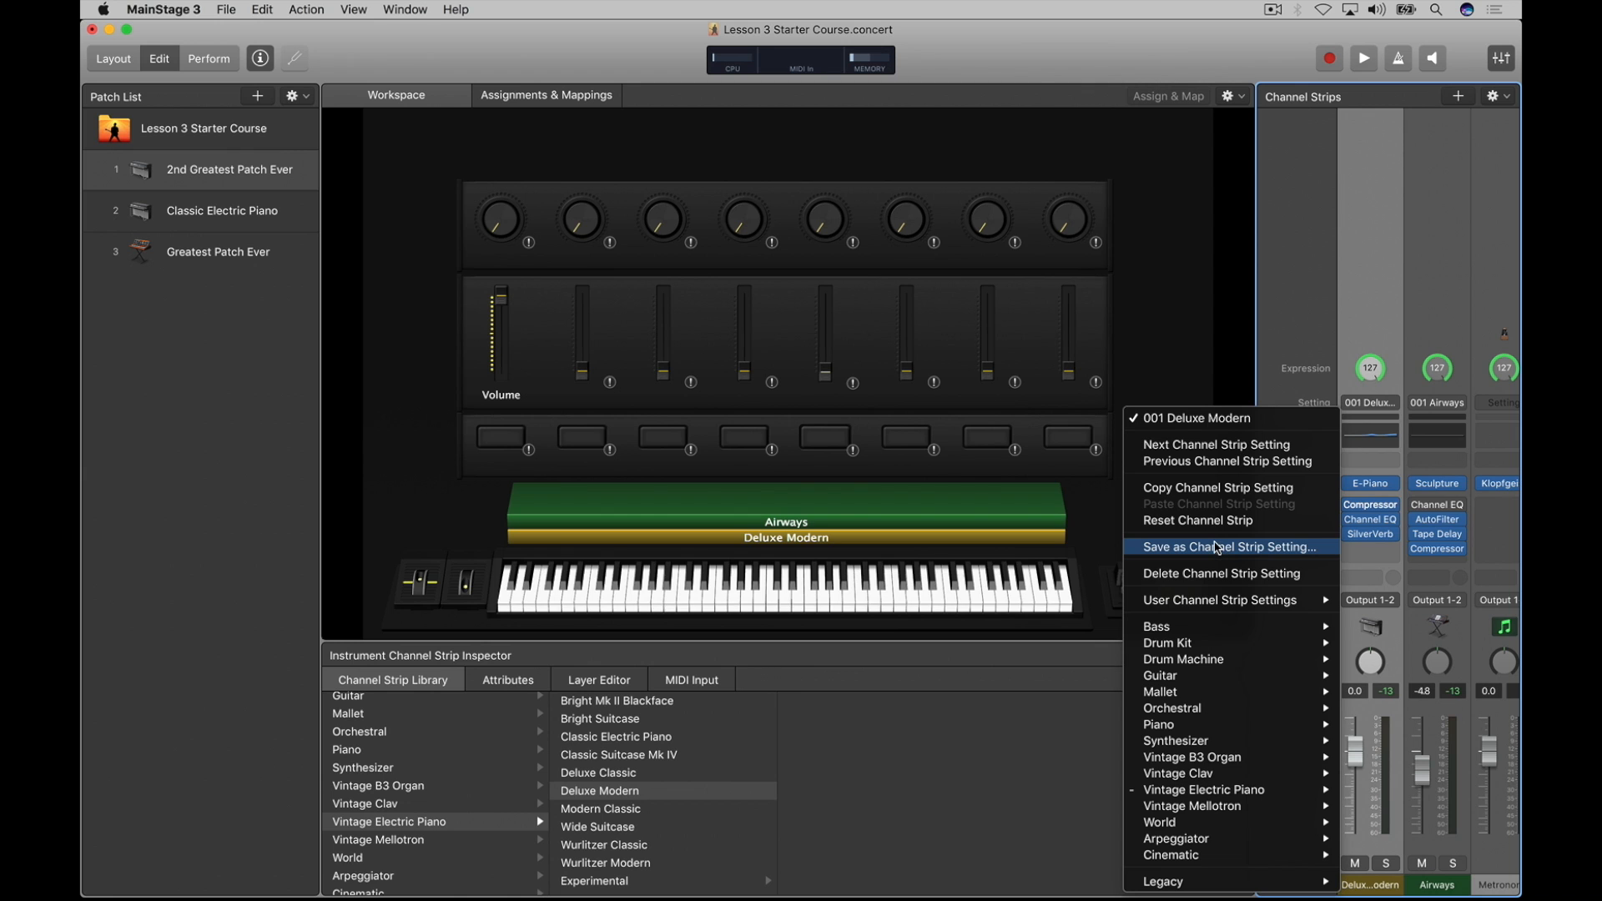
{"action": "left_click", "coordinate": [1224, 548]}
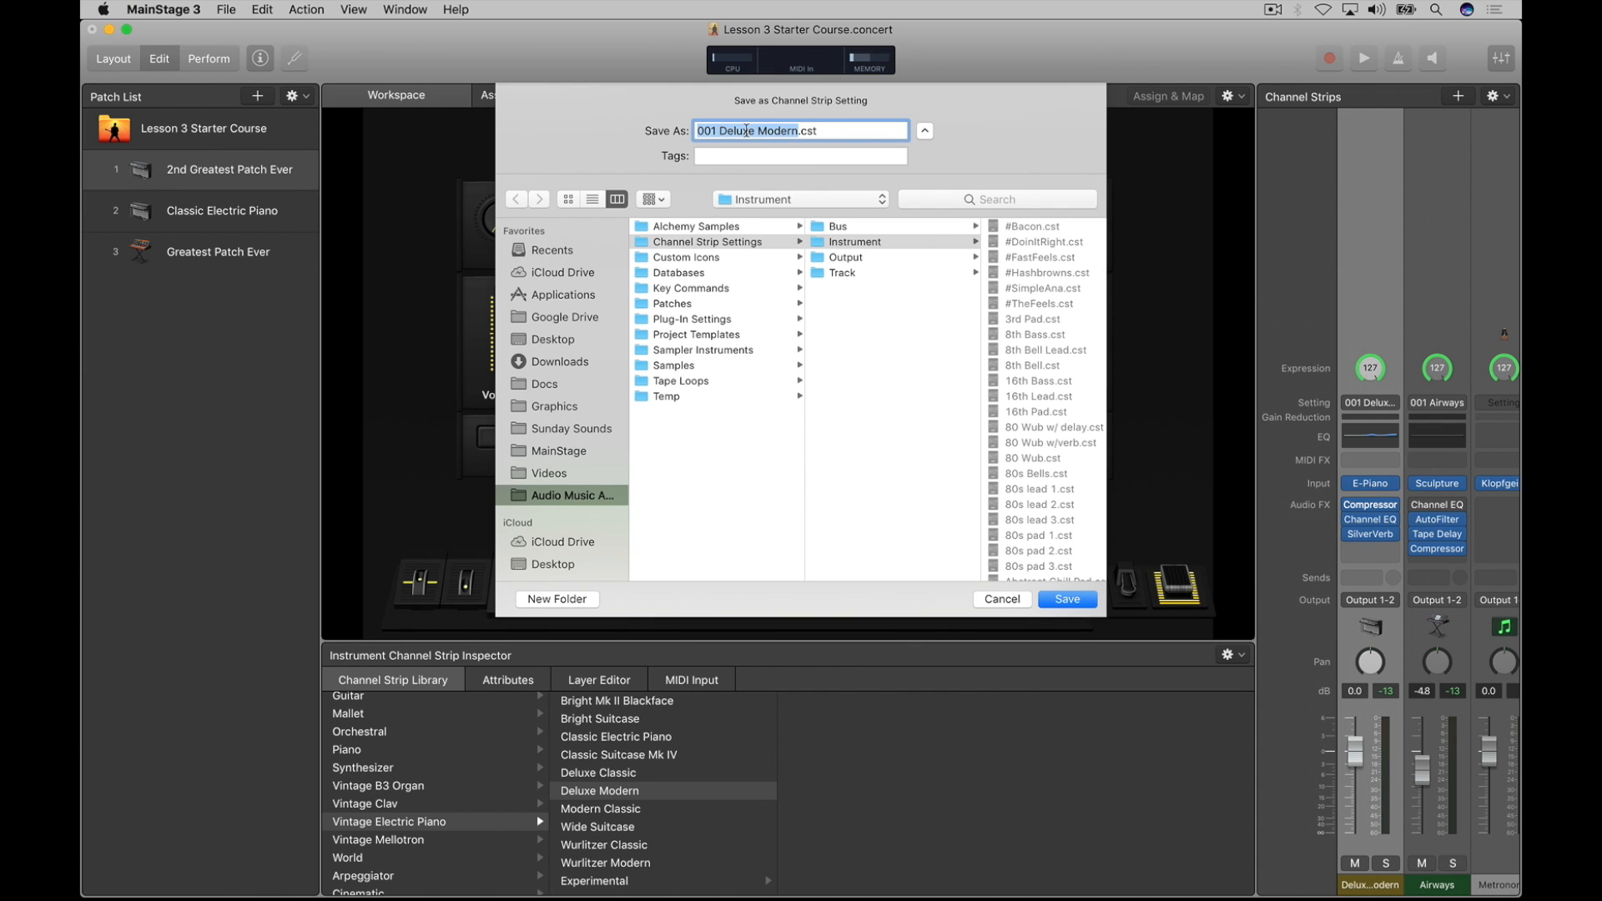
{"action": "key", "text": "BackSpace"}
{"action": "type", "text": "2nd greatest"}
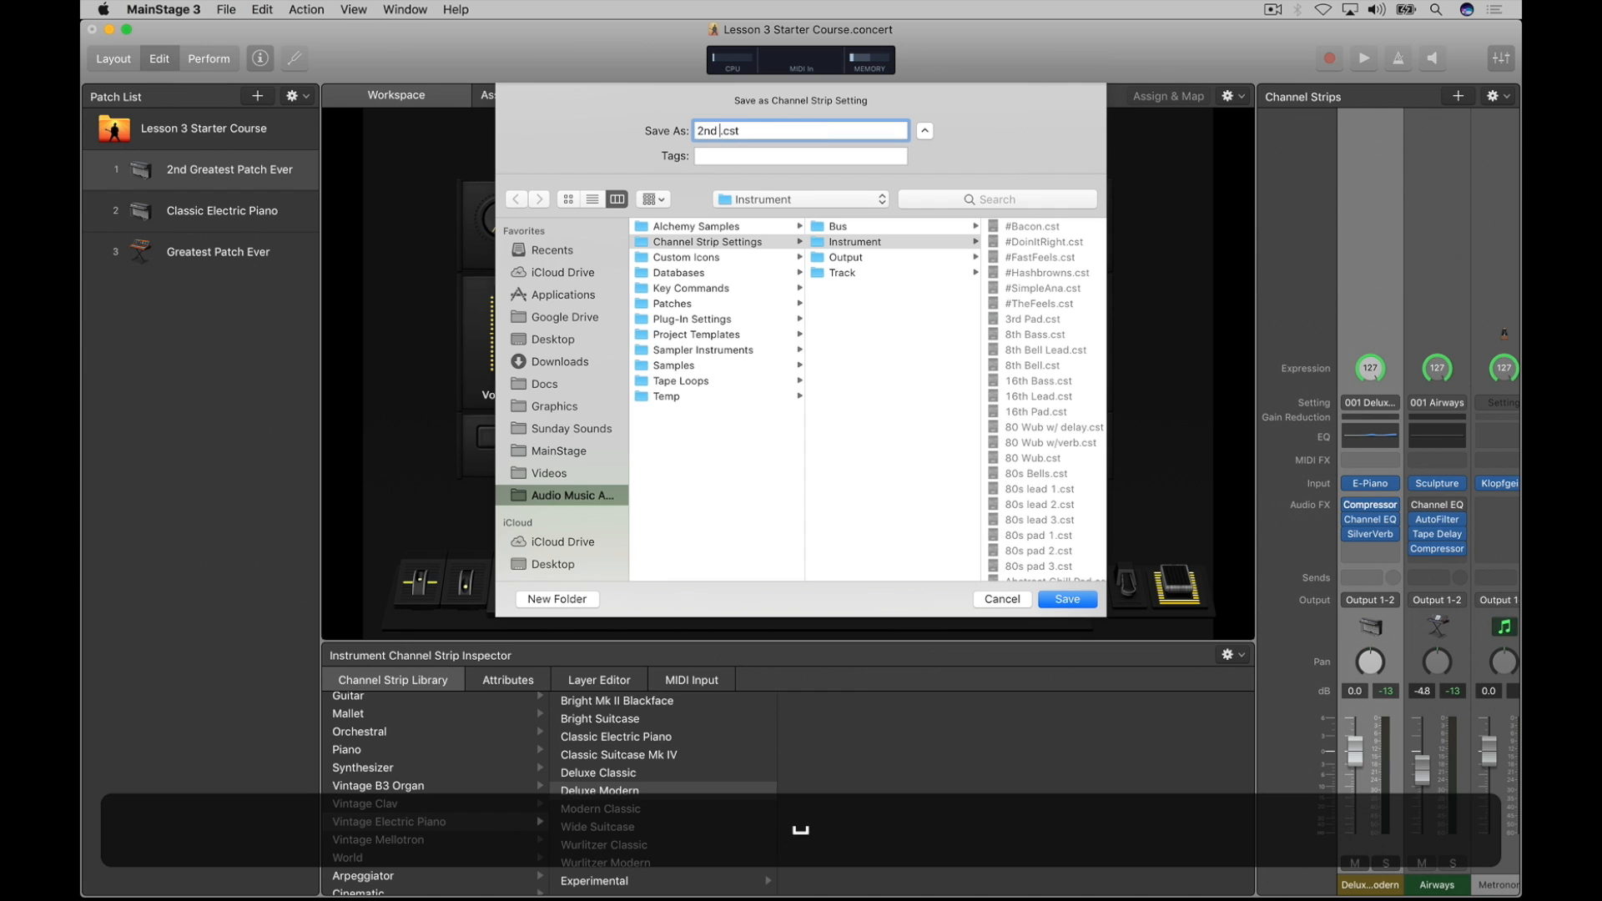
{"action": "type", "text": " EP ever"}
{"action": "left_click", "coordinate": [1068, 600]}
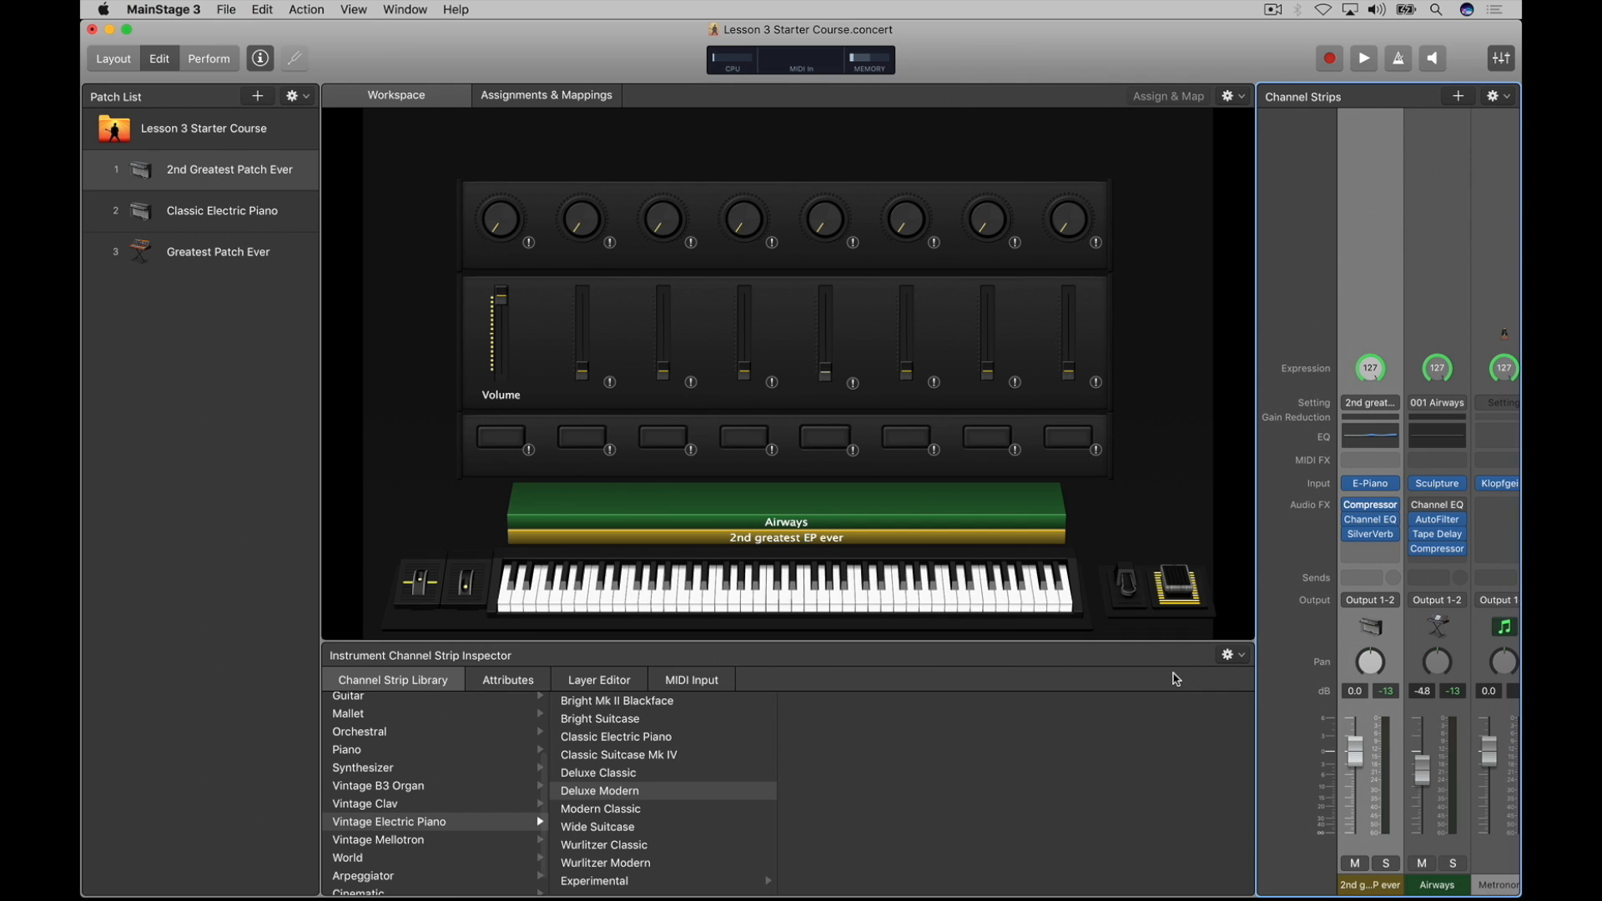
Step: Rename the electric piano channel strip of 2nd Greatest Patch Ever to "E Piano" in its attributes
{"action": "left_click", "coordinate": [507, 679]}
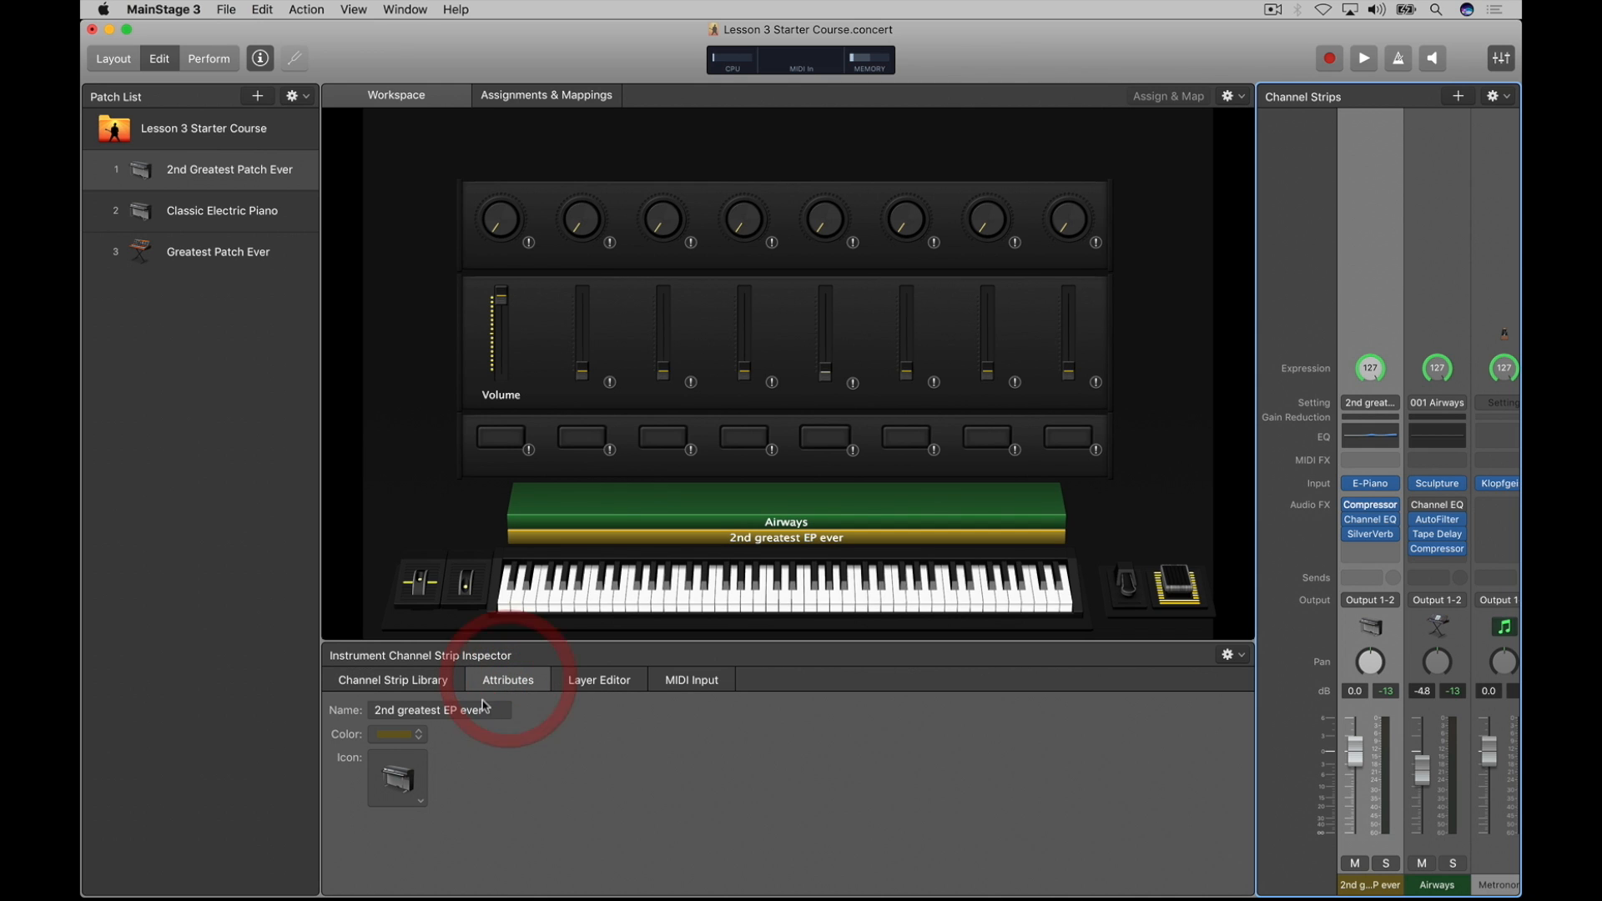
{"action": "left_click", "coordinate": [486, 711]}
{"action": "triple_click", "coordinate": [487, 711]}
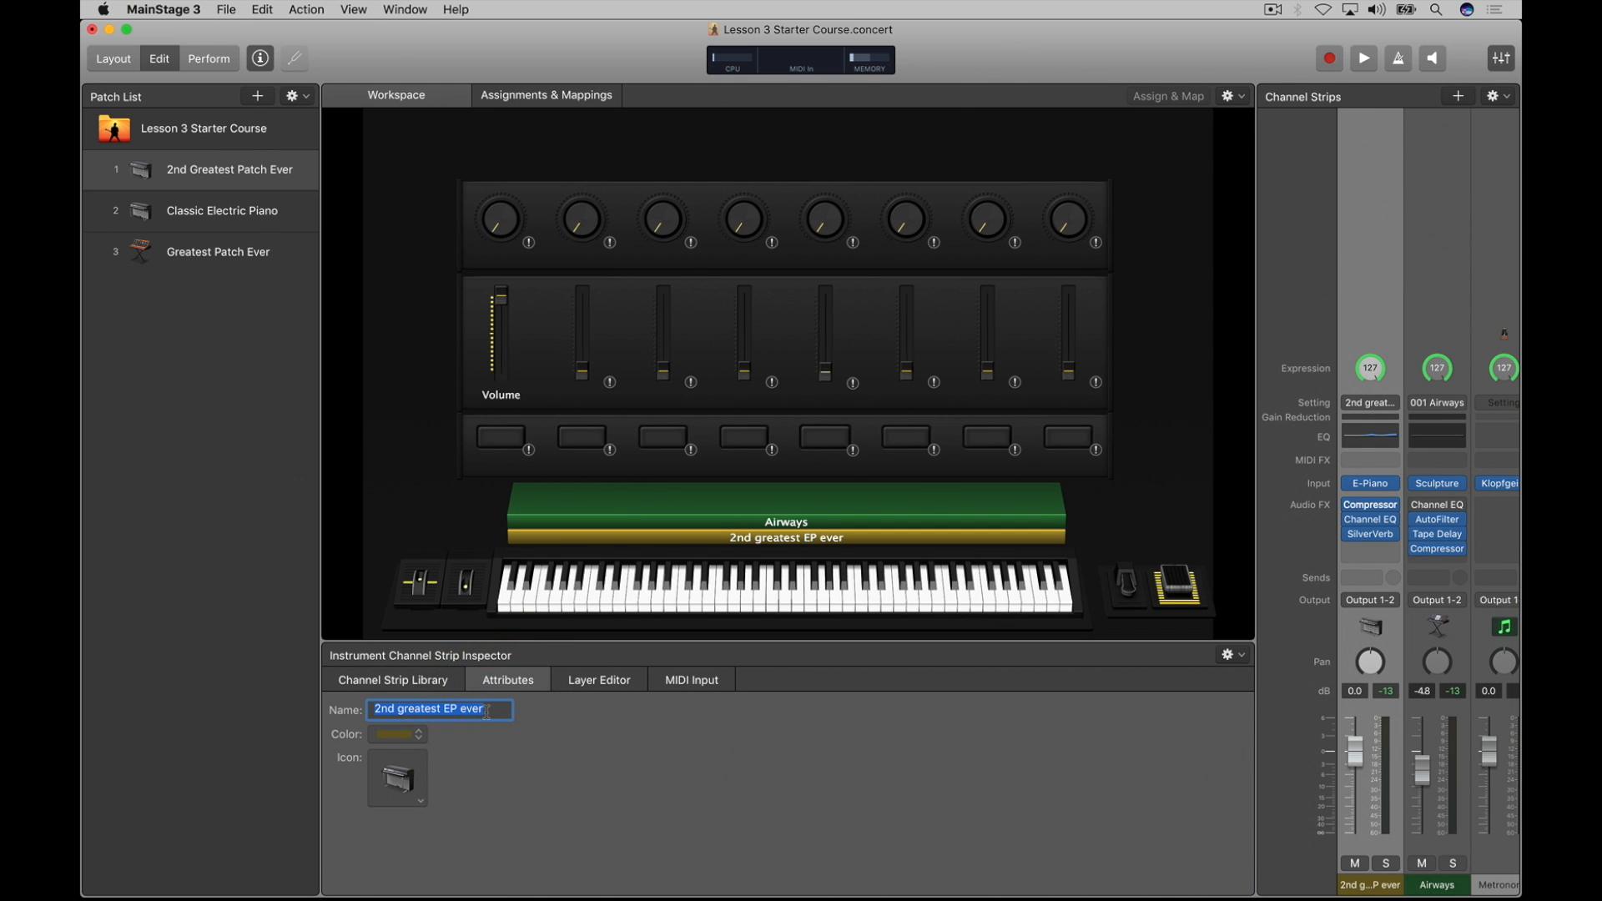
{"action": "type", "text": "E Piano"}
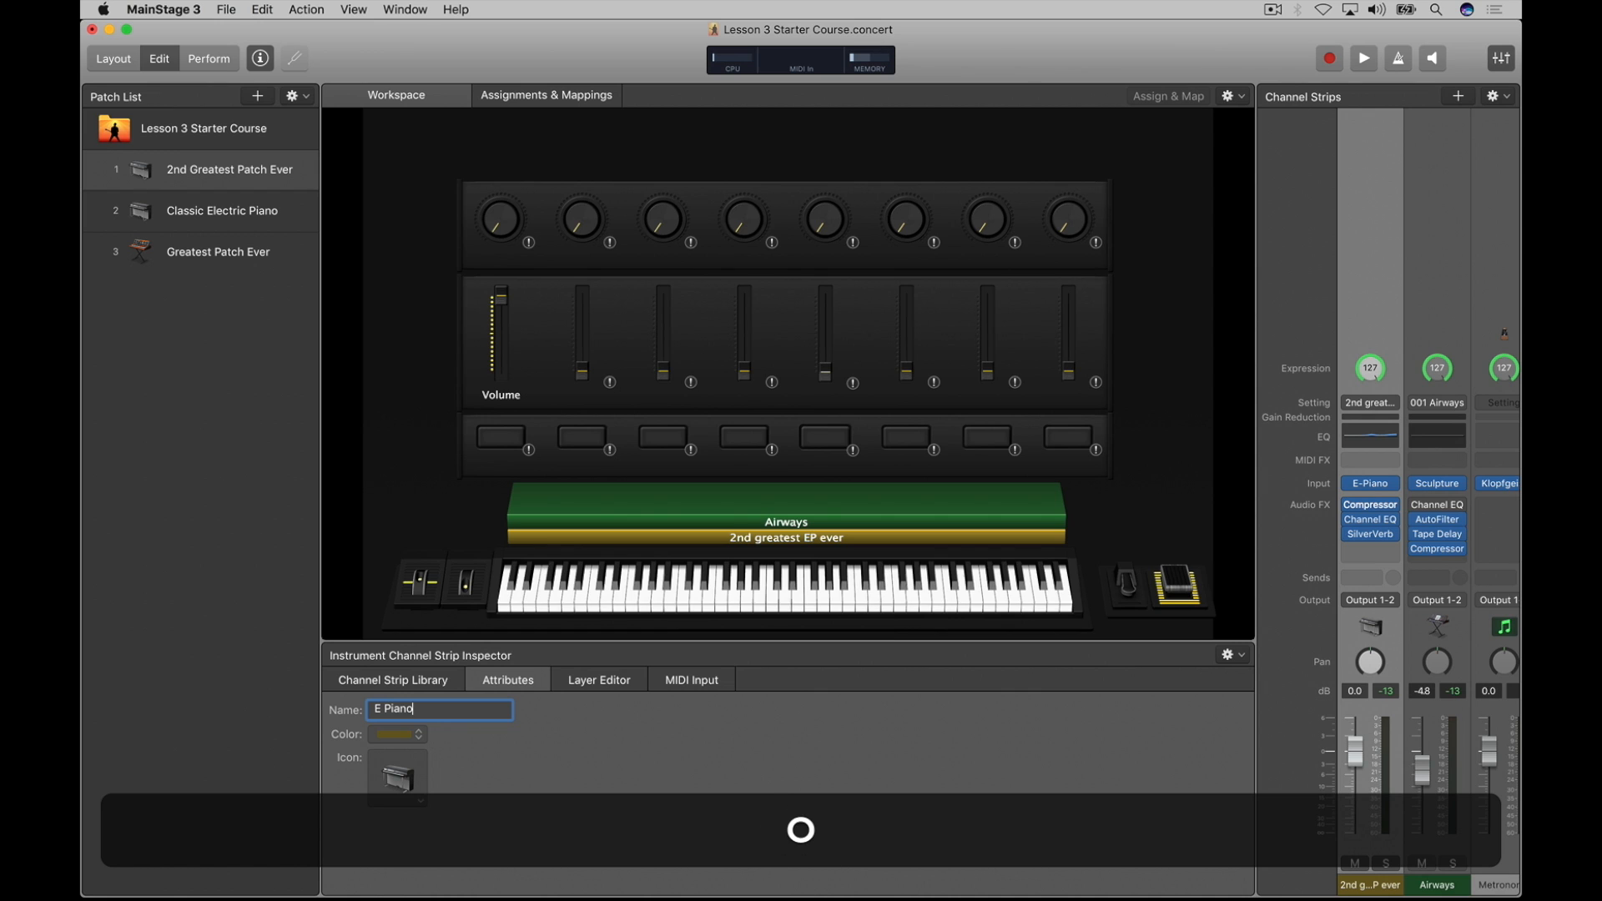
{"action": "key", "text": "Return"}
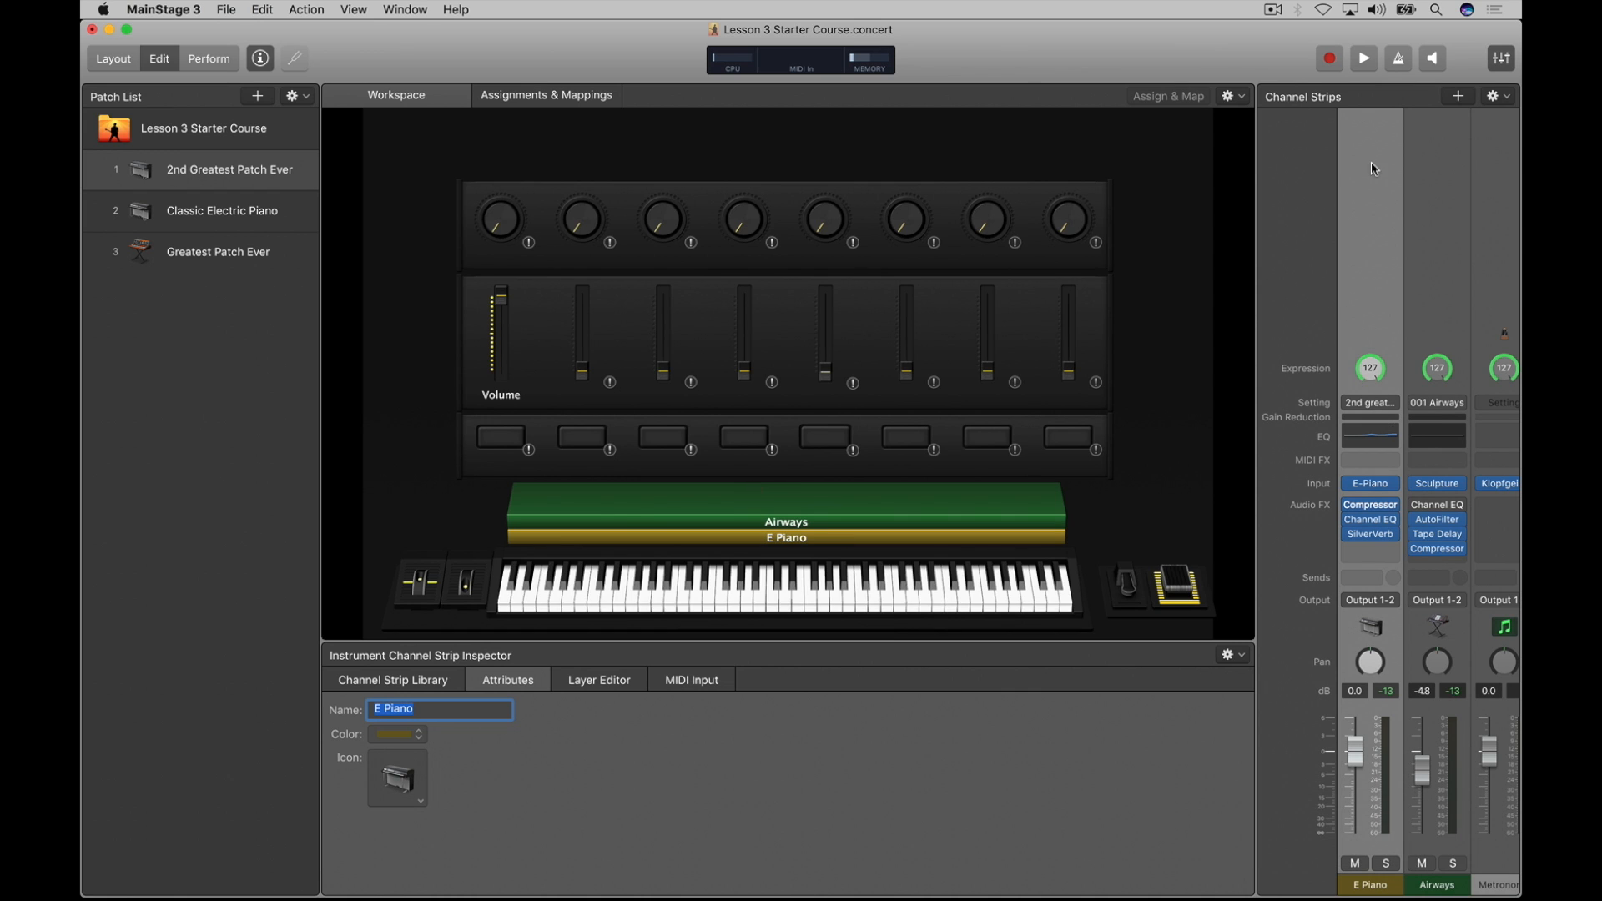
Step: Add a new patch below 2nd Greatest Patch Ever and create an instrument channel strip in it with Keyboard 1 input and Output 1-2
{"action": "left_click", "coordinate": [200, 312]}
{"action": "left_click", "coordinate": [260, 98]}
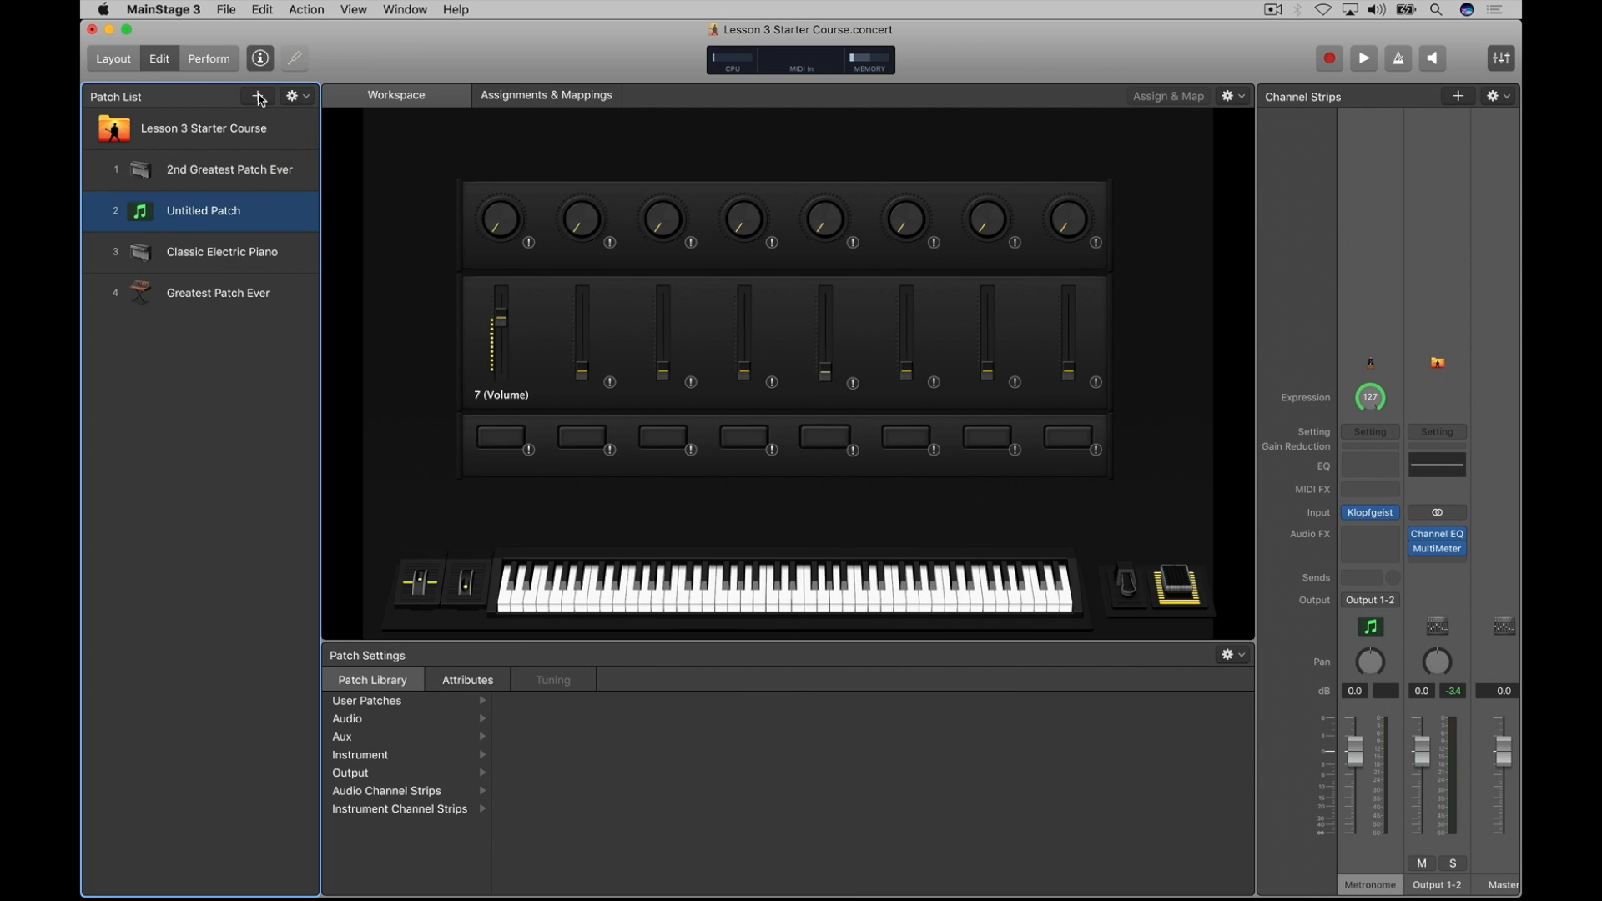
{"action": "left_click", "coordinate": [1459, 96]}
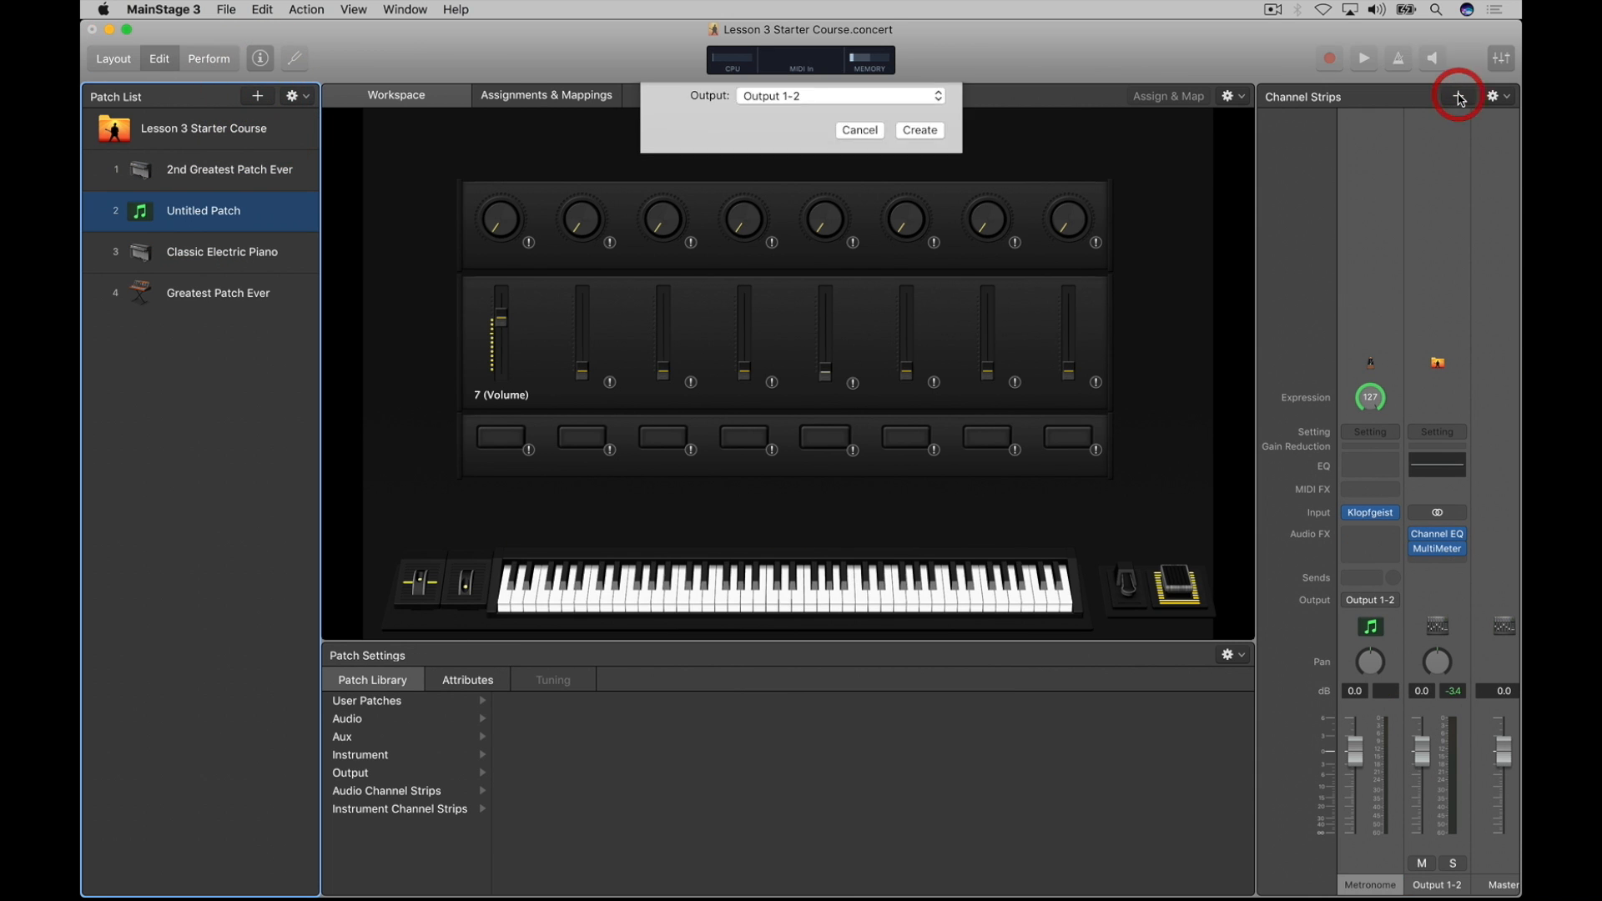
{"action": "left_click", "coordinate": [920, 315]}
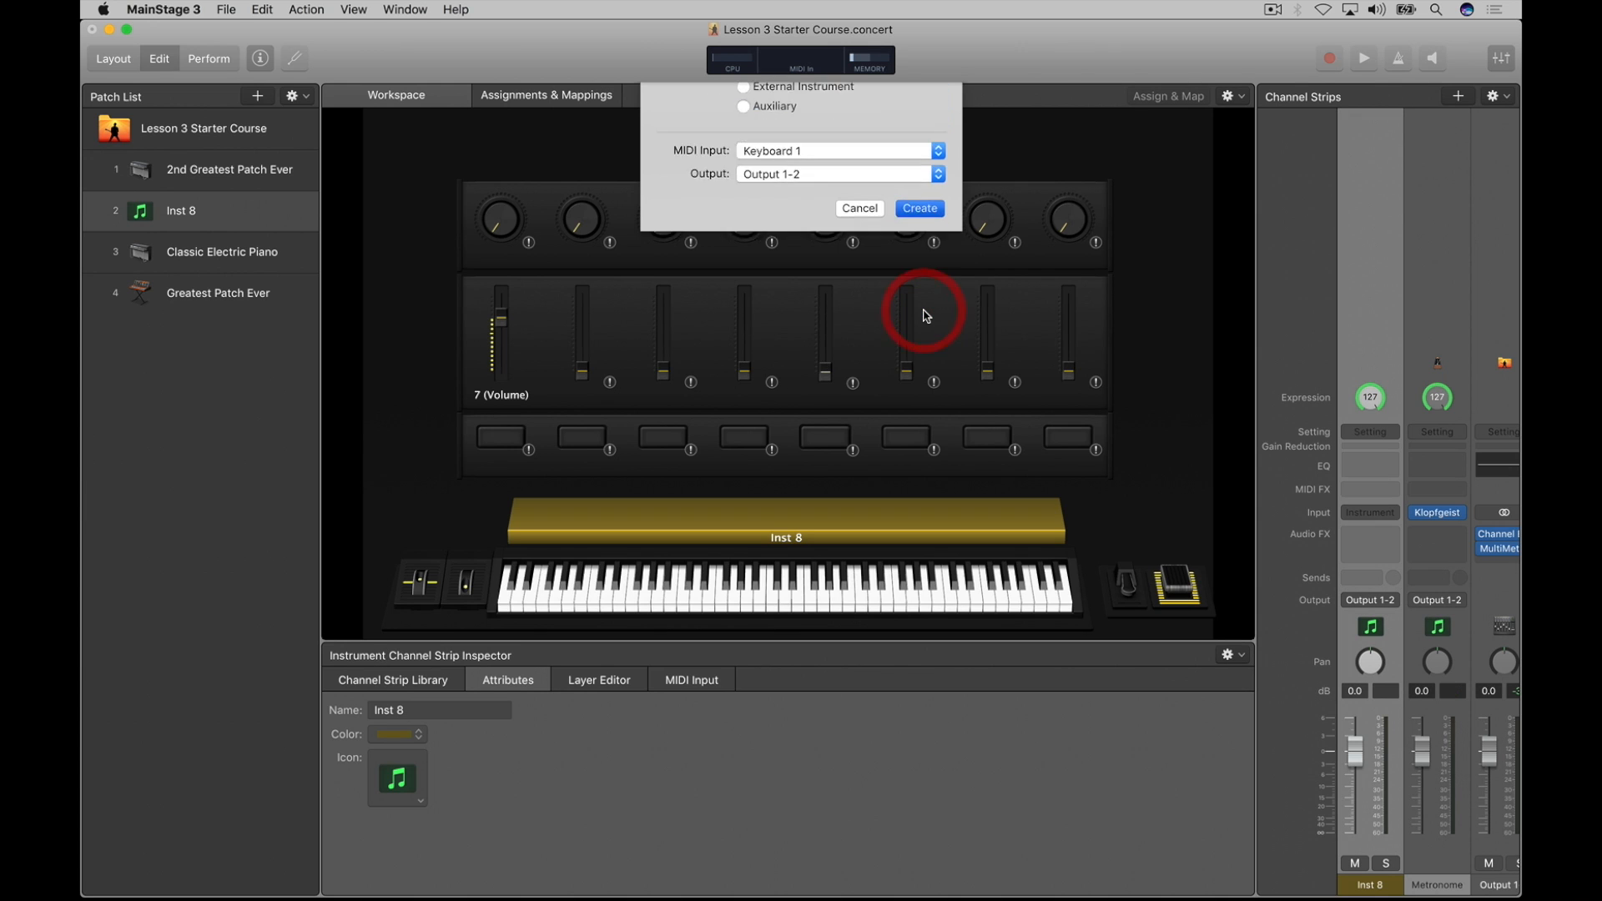
Step: Look for 2nd greatest EP ever in the new strip's User Channel Strip Settings, and list the User Patches in the patch library
{"action": "left_click", "coordinate": [430, 679]}
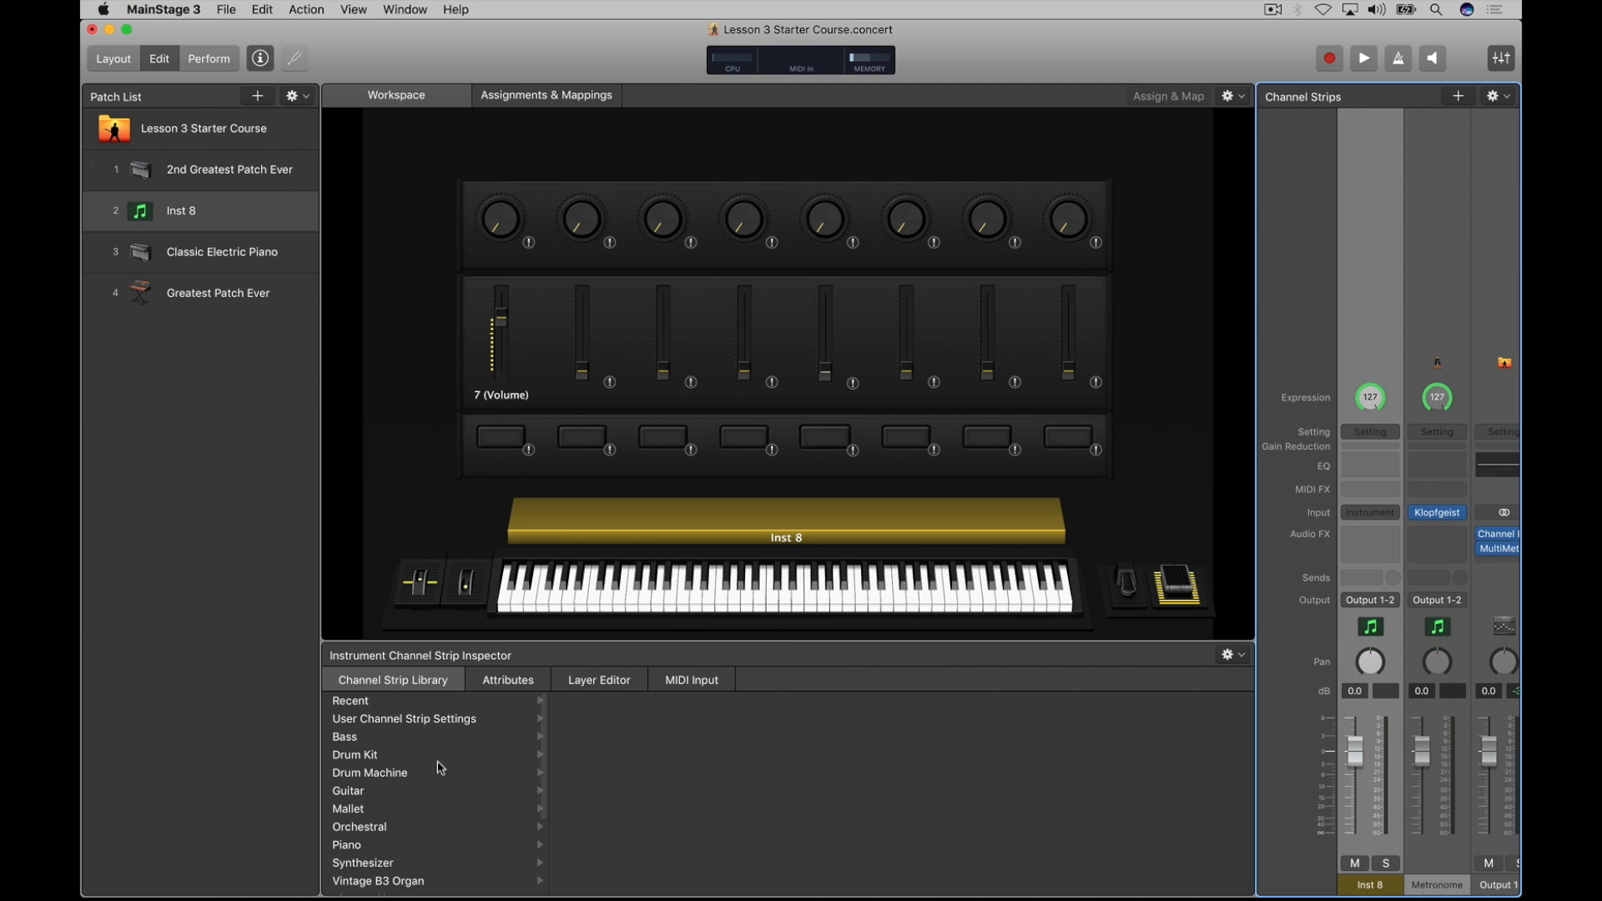
{"action": "left_click", "coordinate": [450, 720]}
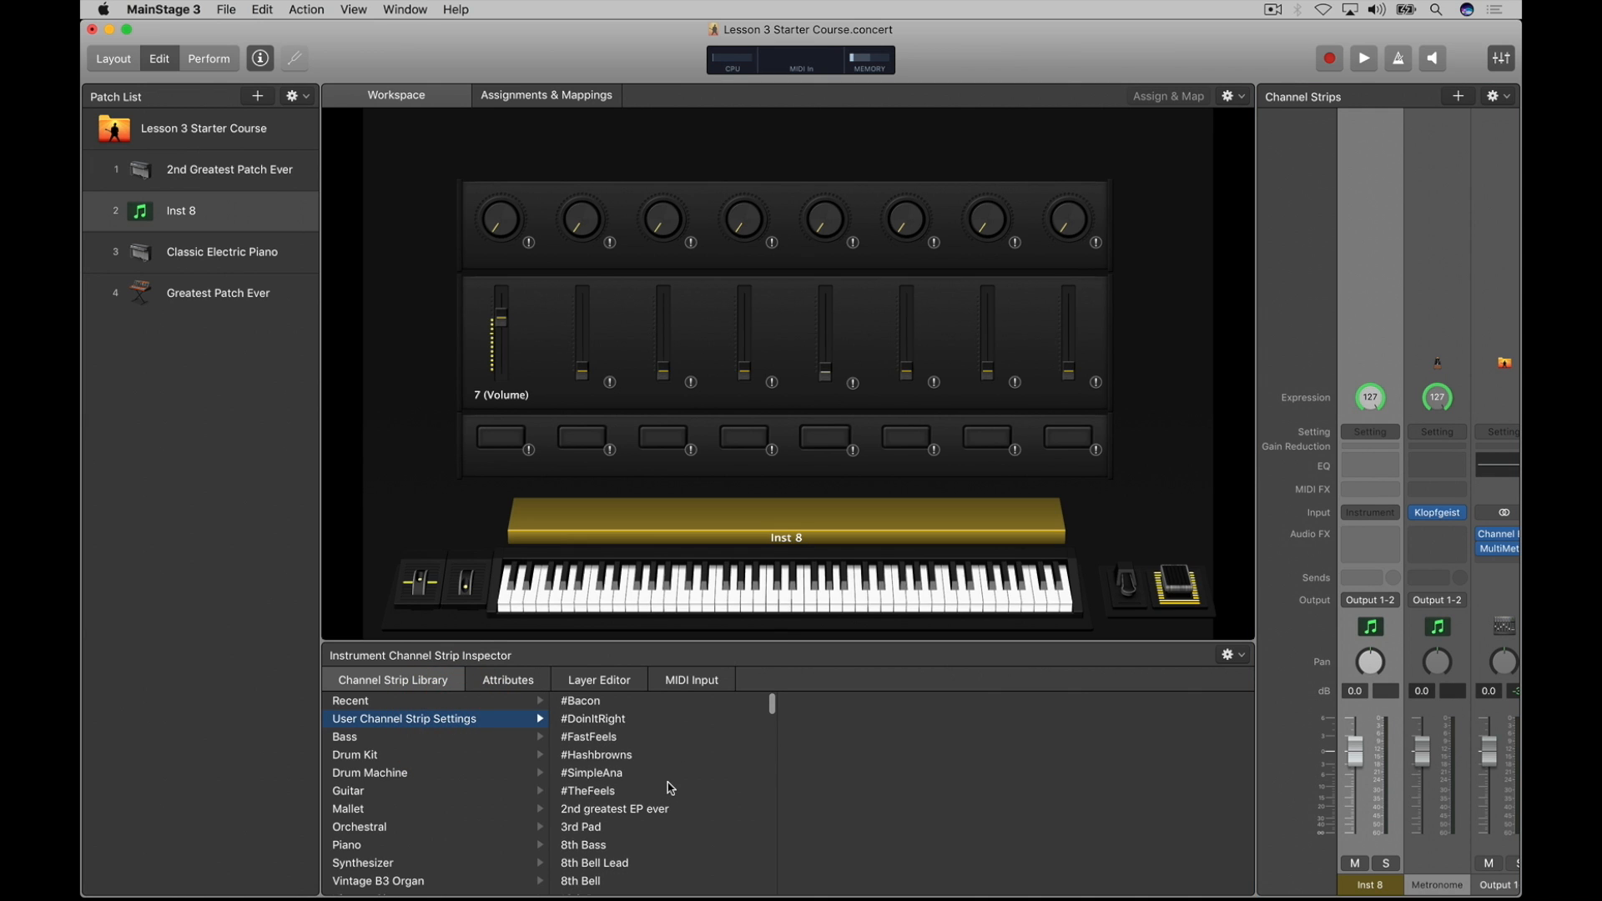
{"action": "scroll", "coordinate": [672, 789], "scroll_direction": "down", "scroll_amount": 3}
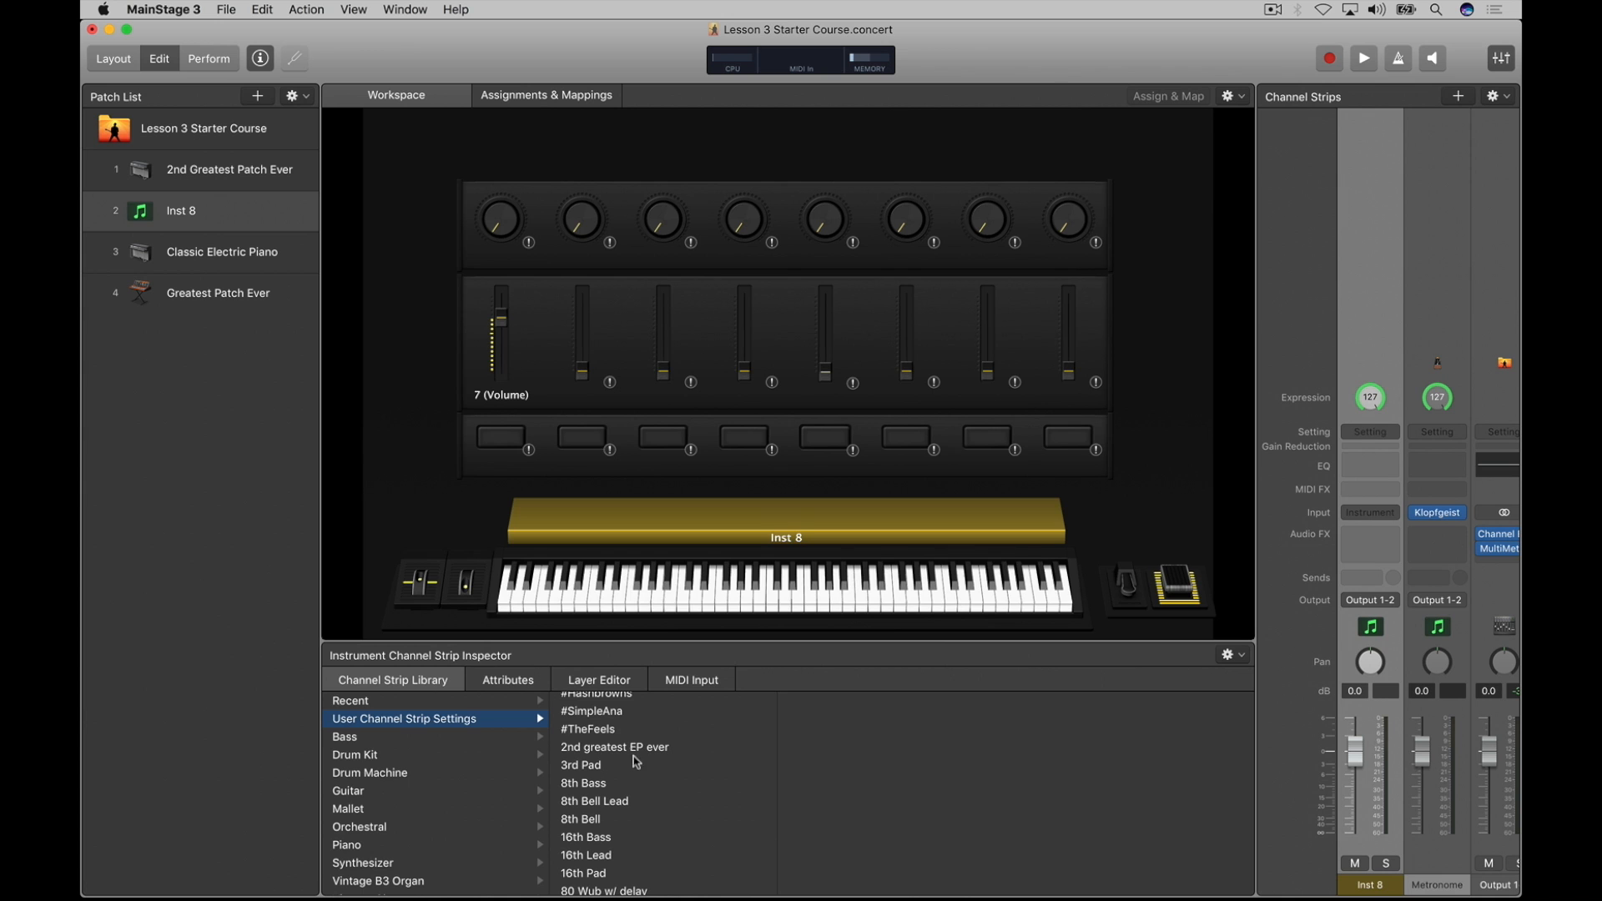
{"action": "scroll", "coordinate": [642, 764], "scroll_direction": "down", "scroll_amount": 10}
{"action": "scroll", "coordinate": [642, 770], "scroll_direction": "up", "scroll_amount": 10}
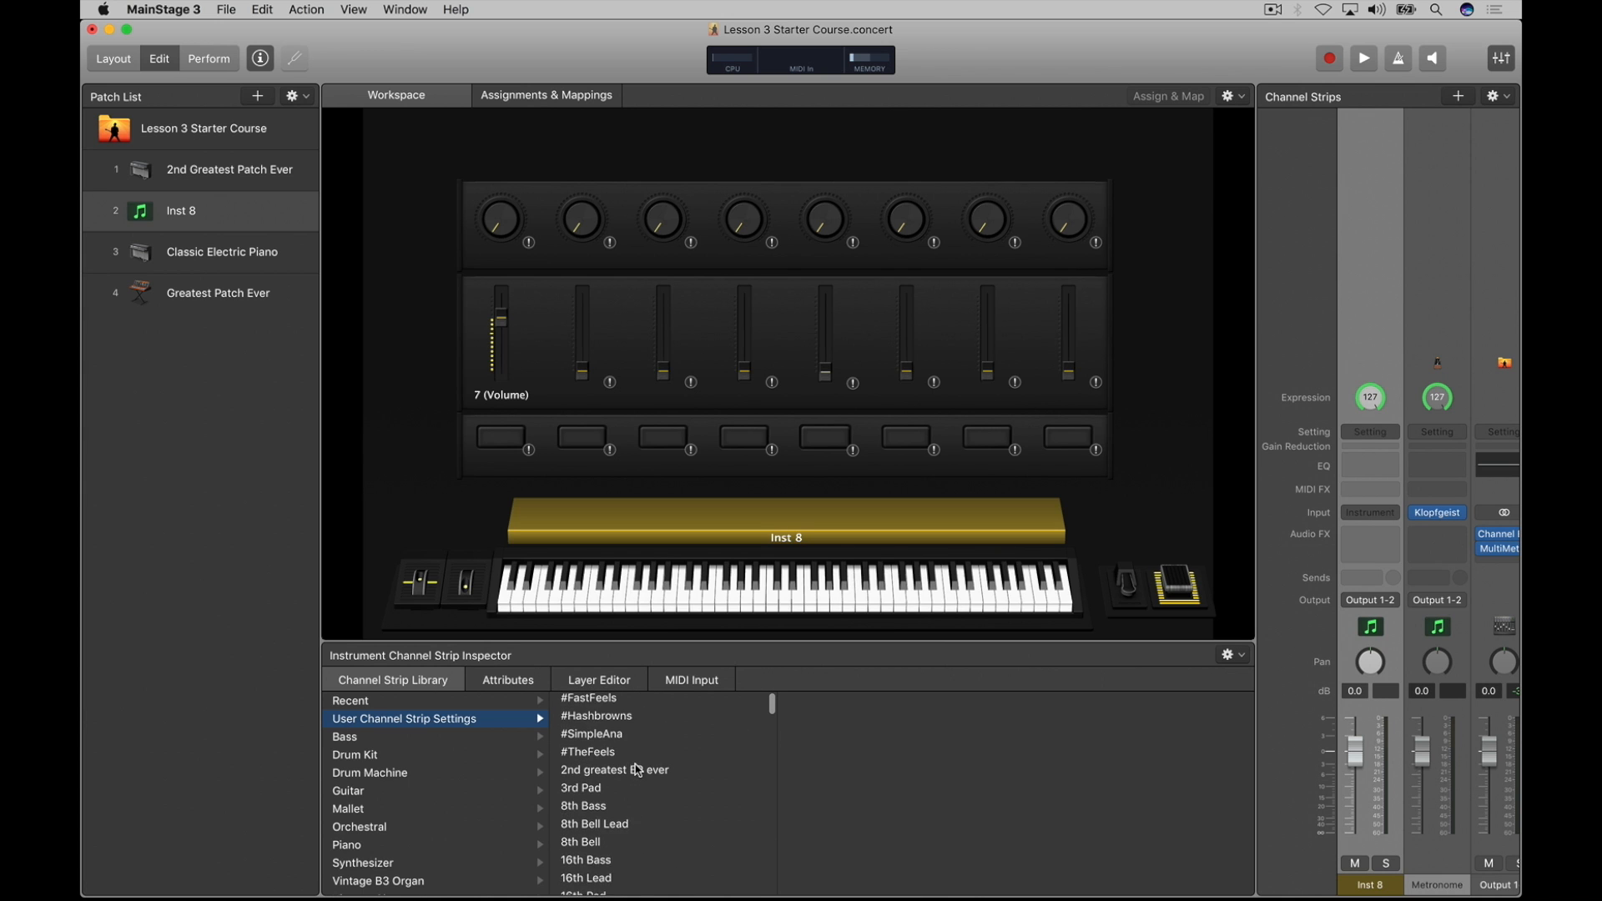
{"action": "scroll", "coordinate": [692, 772], "scroll_direction": "down", "scroll_amount": 2}
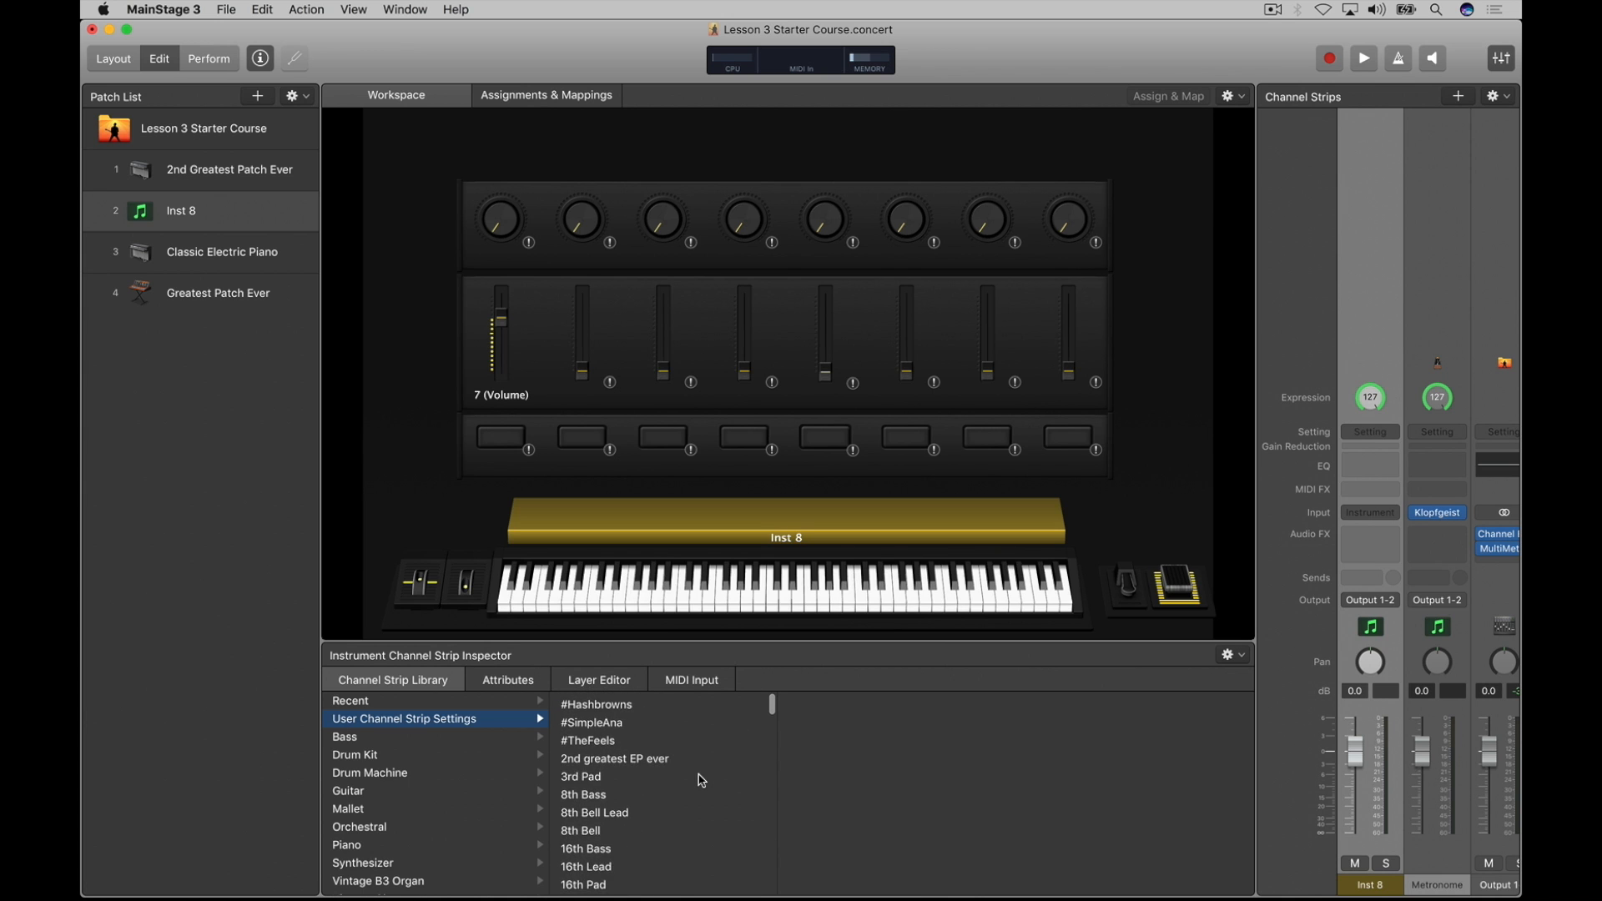
{"action": "scroll", "coordinate": [693, 772], "scroll_direction": "up", "scroll_amount": 2}
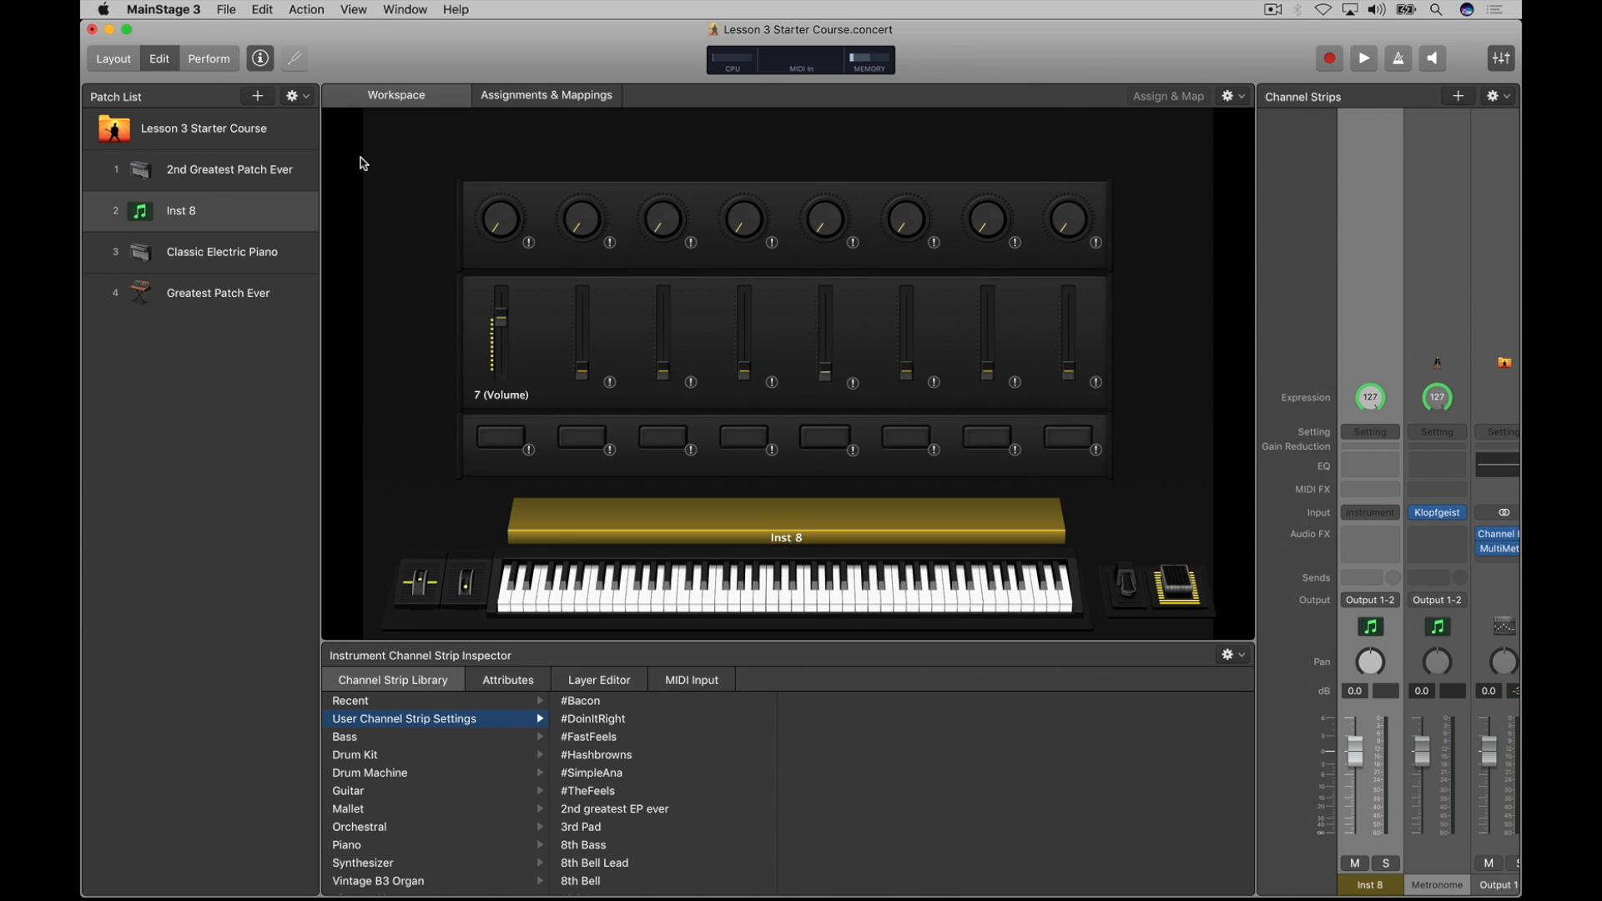
{"action": "left_click", "coordinate": [227, 216]}
{"action": "left_click", "coordinate": [379, 703]}
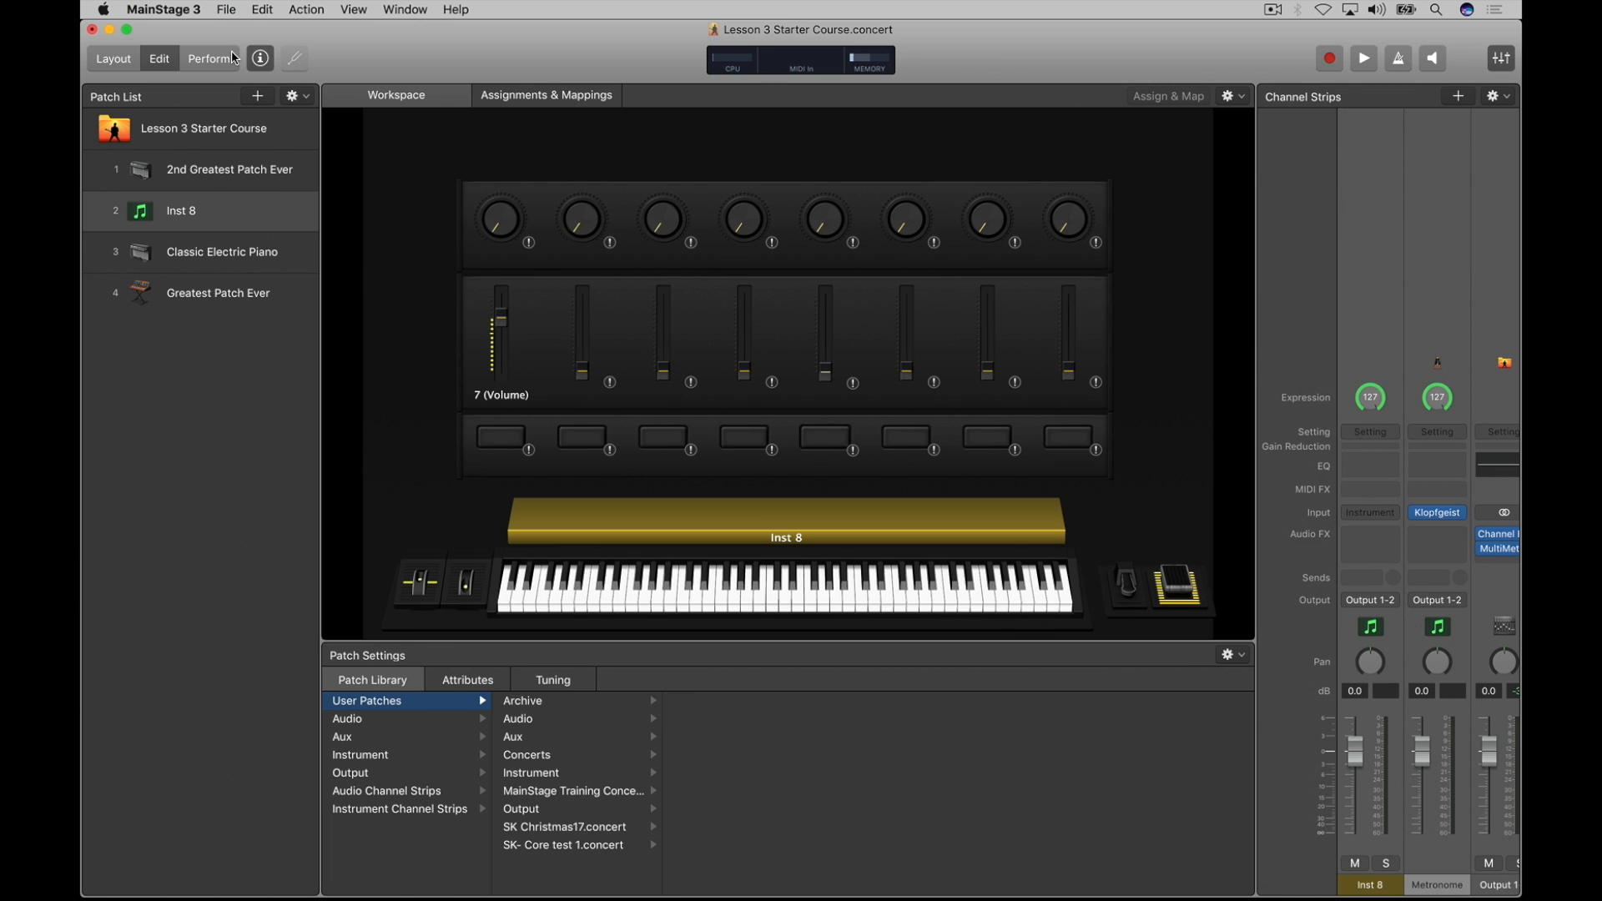
Step: Review the autosave interval options for modified concerts in the General preferences, and close the preferences without changing the setting
{"action": "left_click", "coordinate": [172, 9]}
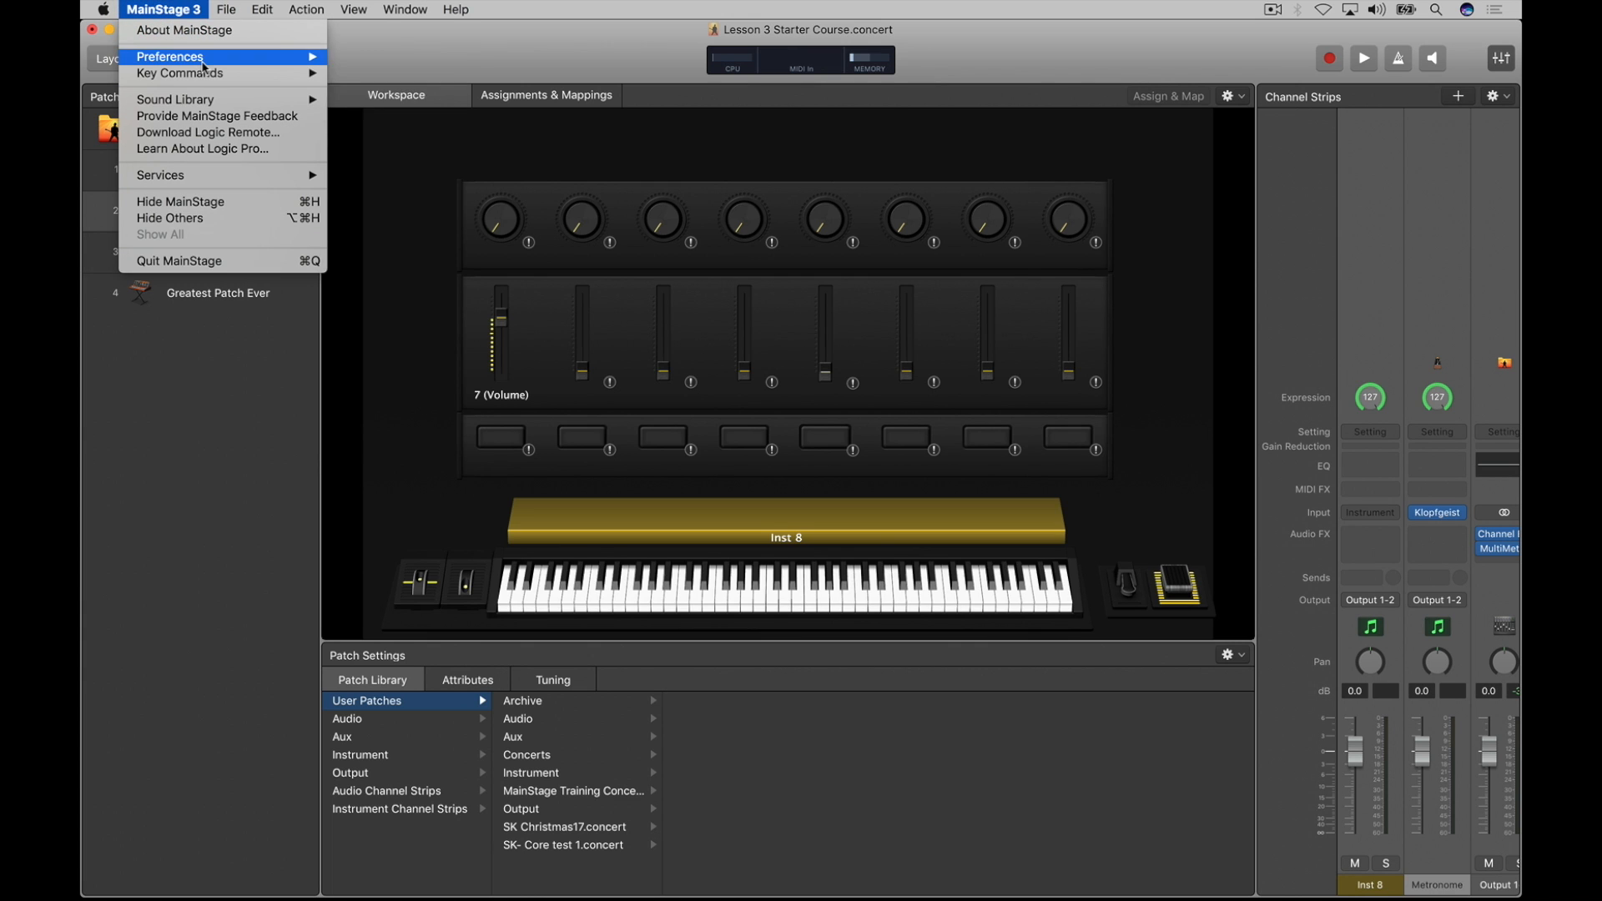
{"action": "mouse_move", "coordinate": [318, 60]}
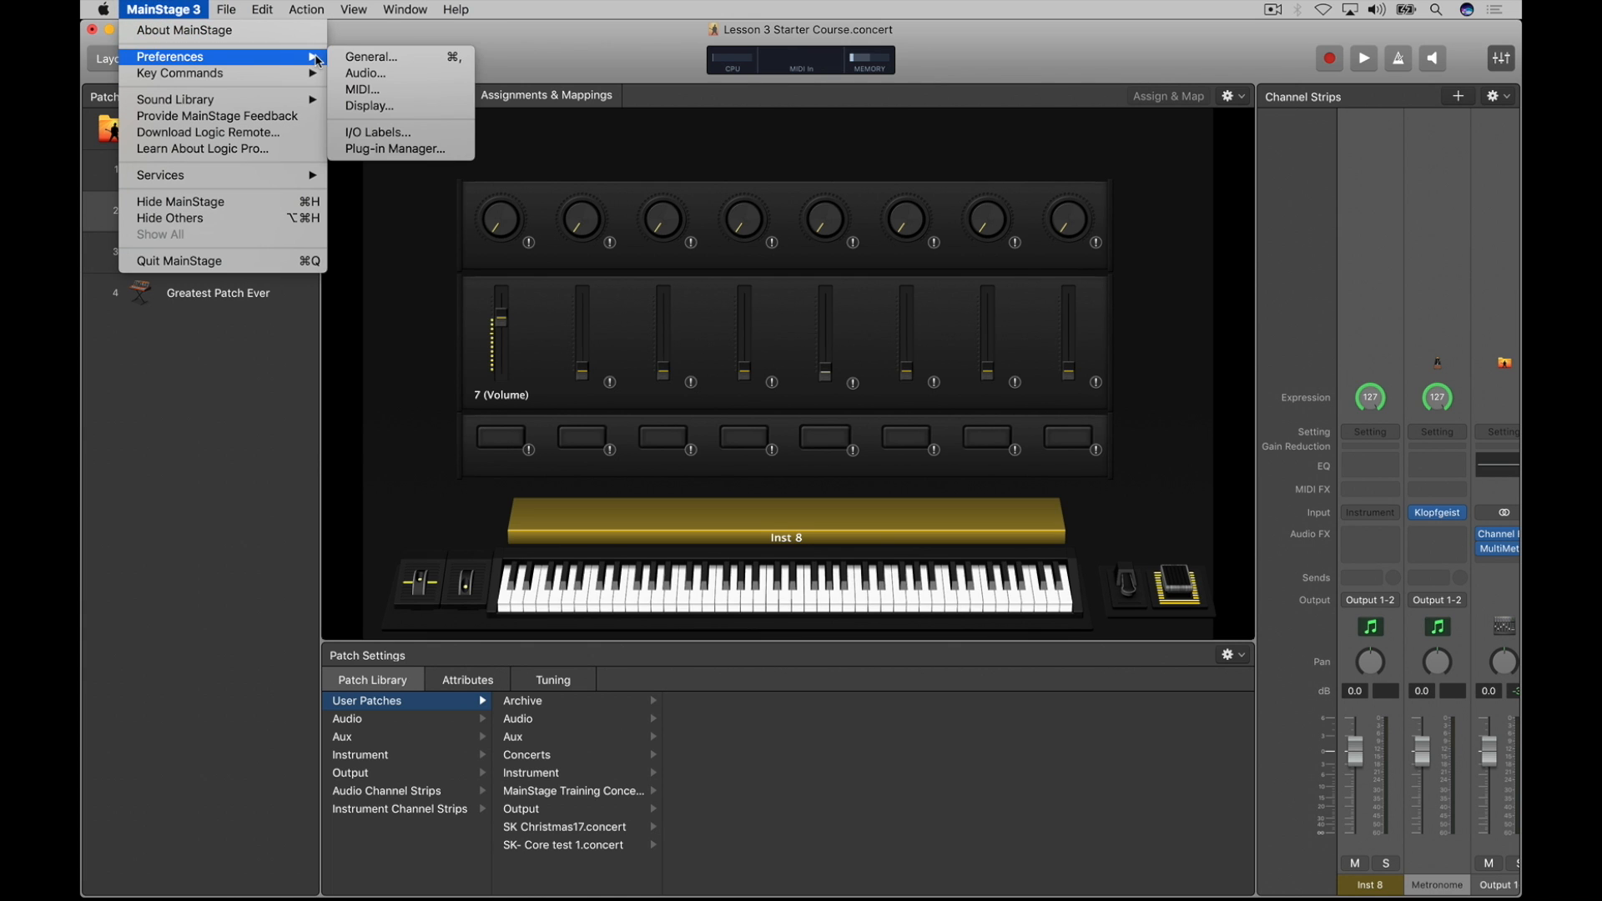
{"action": "left_click", "coordinate": [367, 56]}
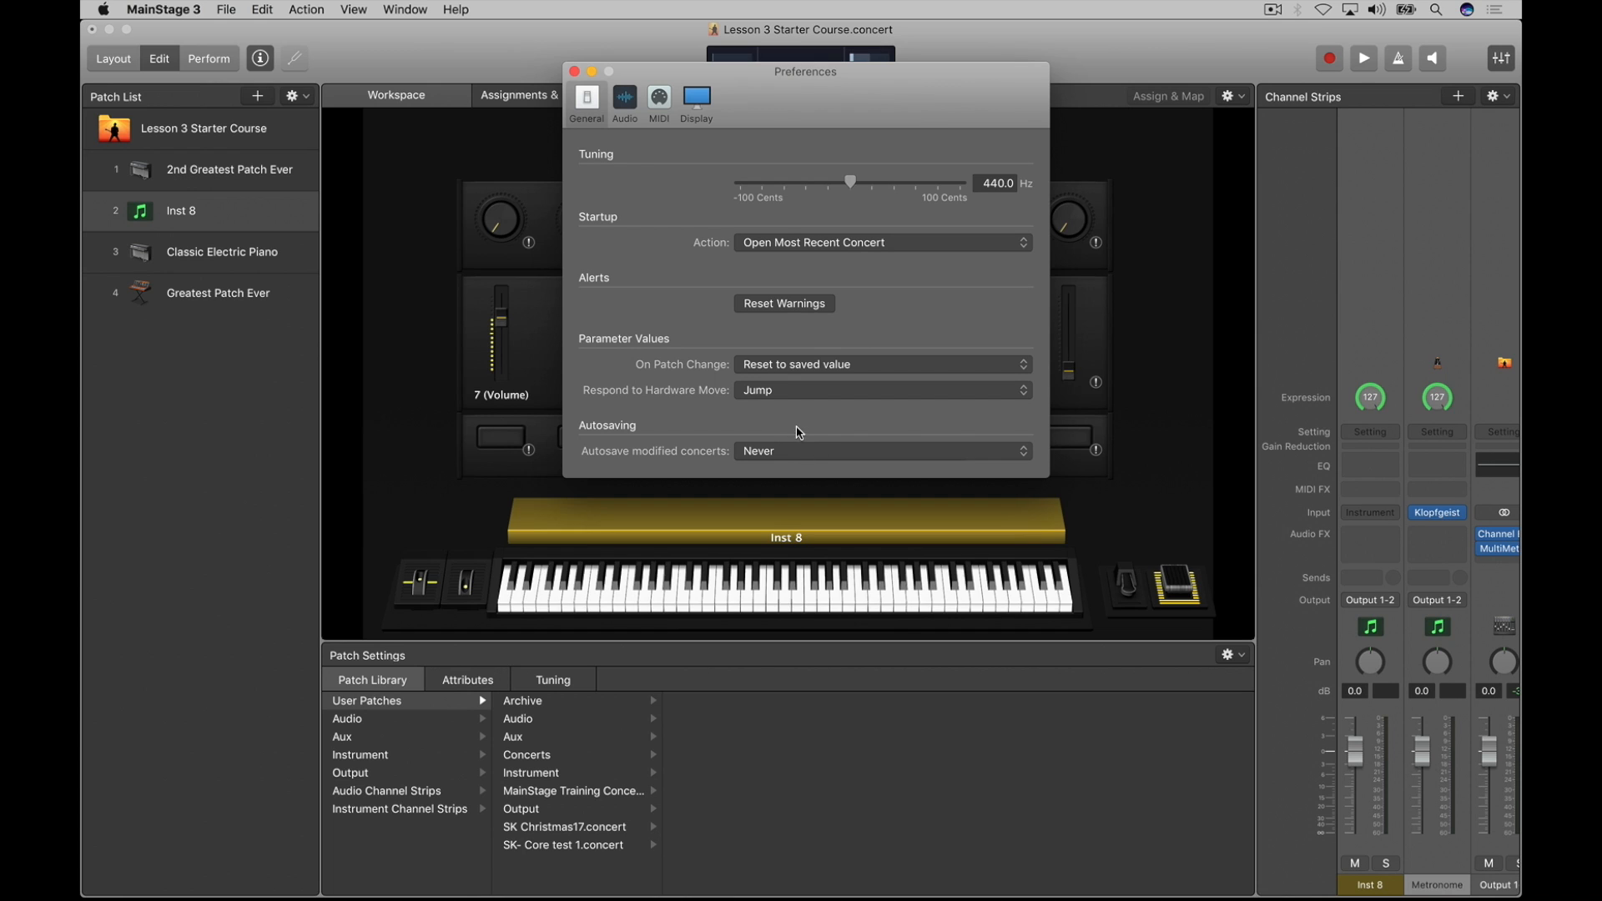
{"action": "left_click", "coordinate": [782, 458]}
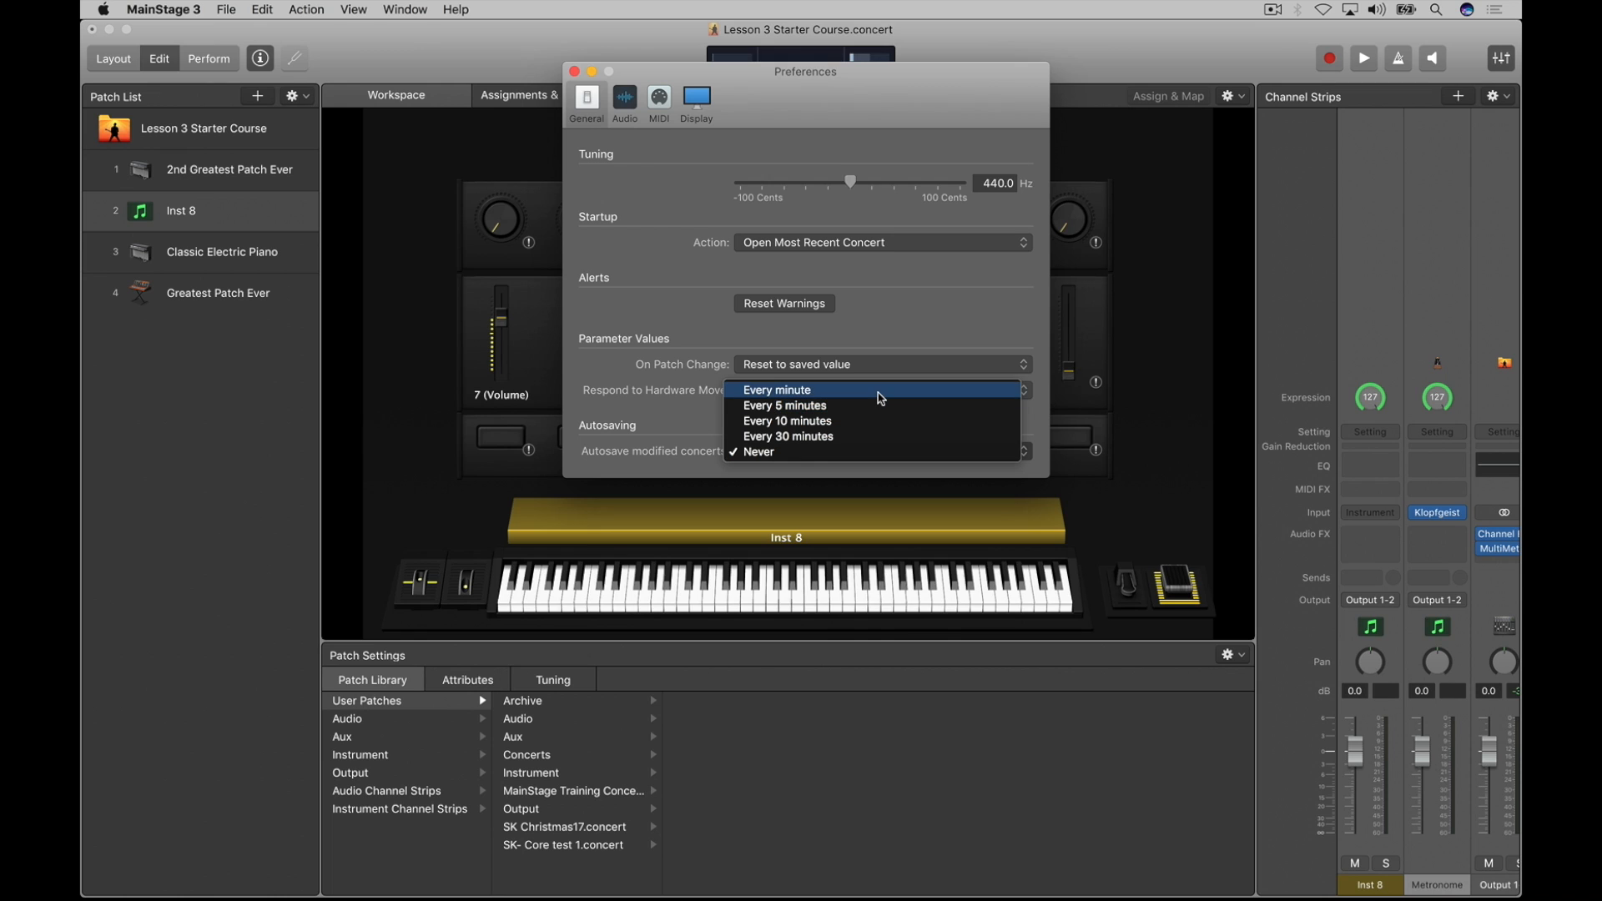
{"action": "left_click", "coordinate": [640, 426]}
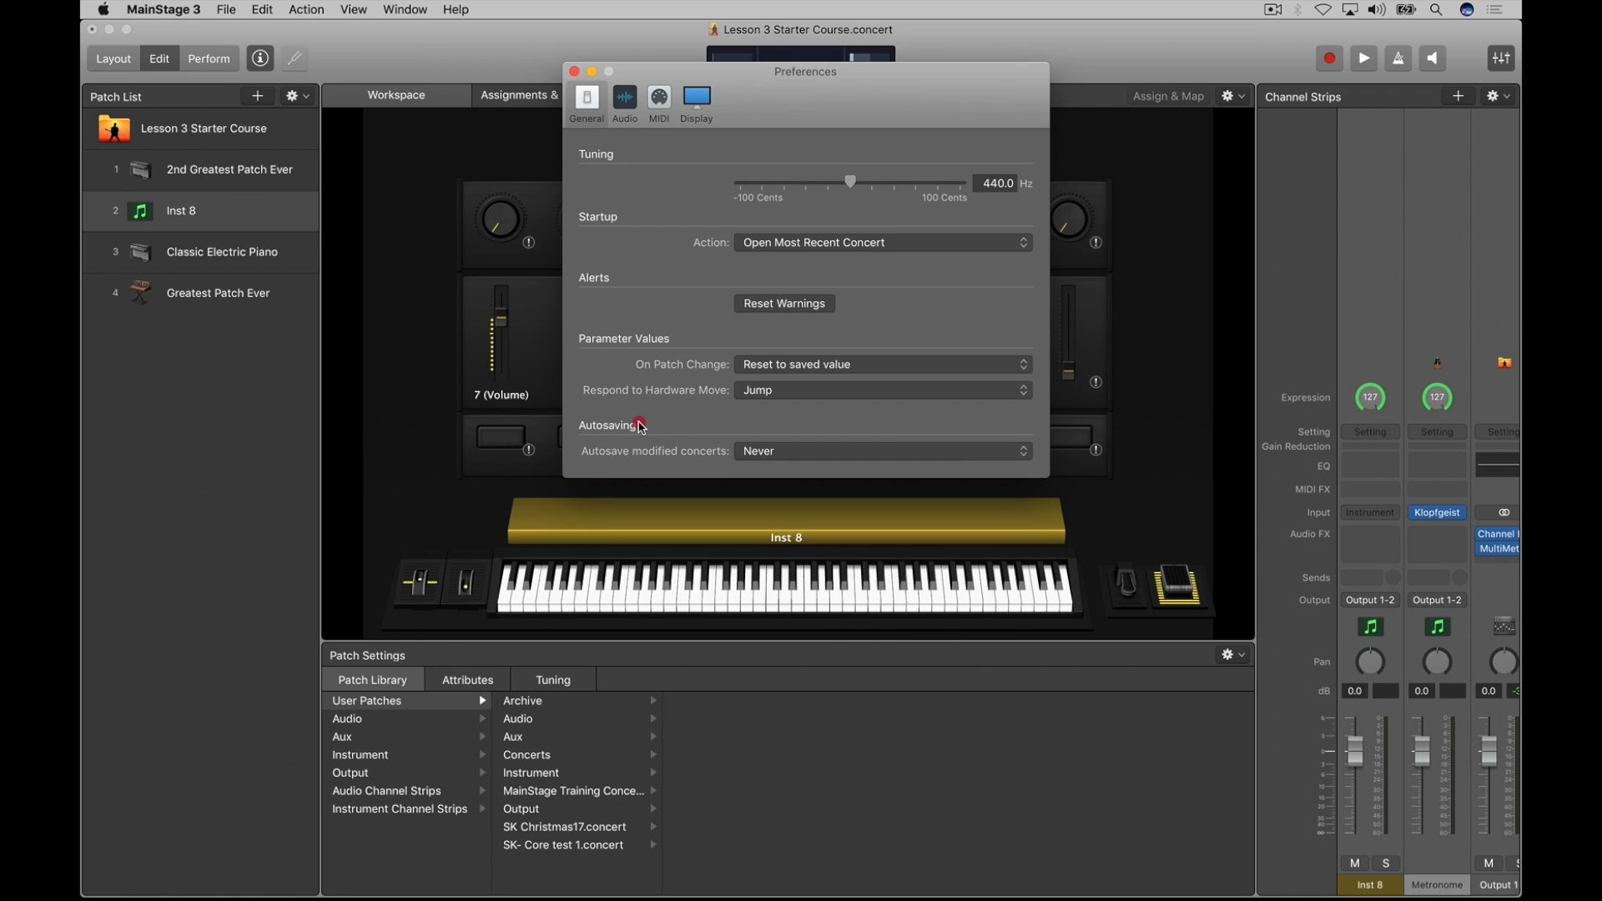
{"action": "left_click", "coordinate": [574, 71]}
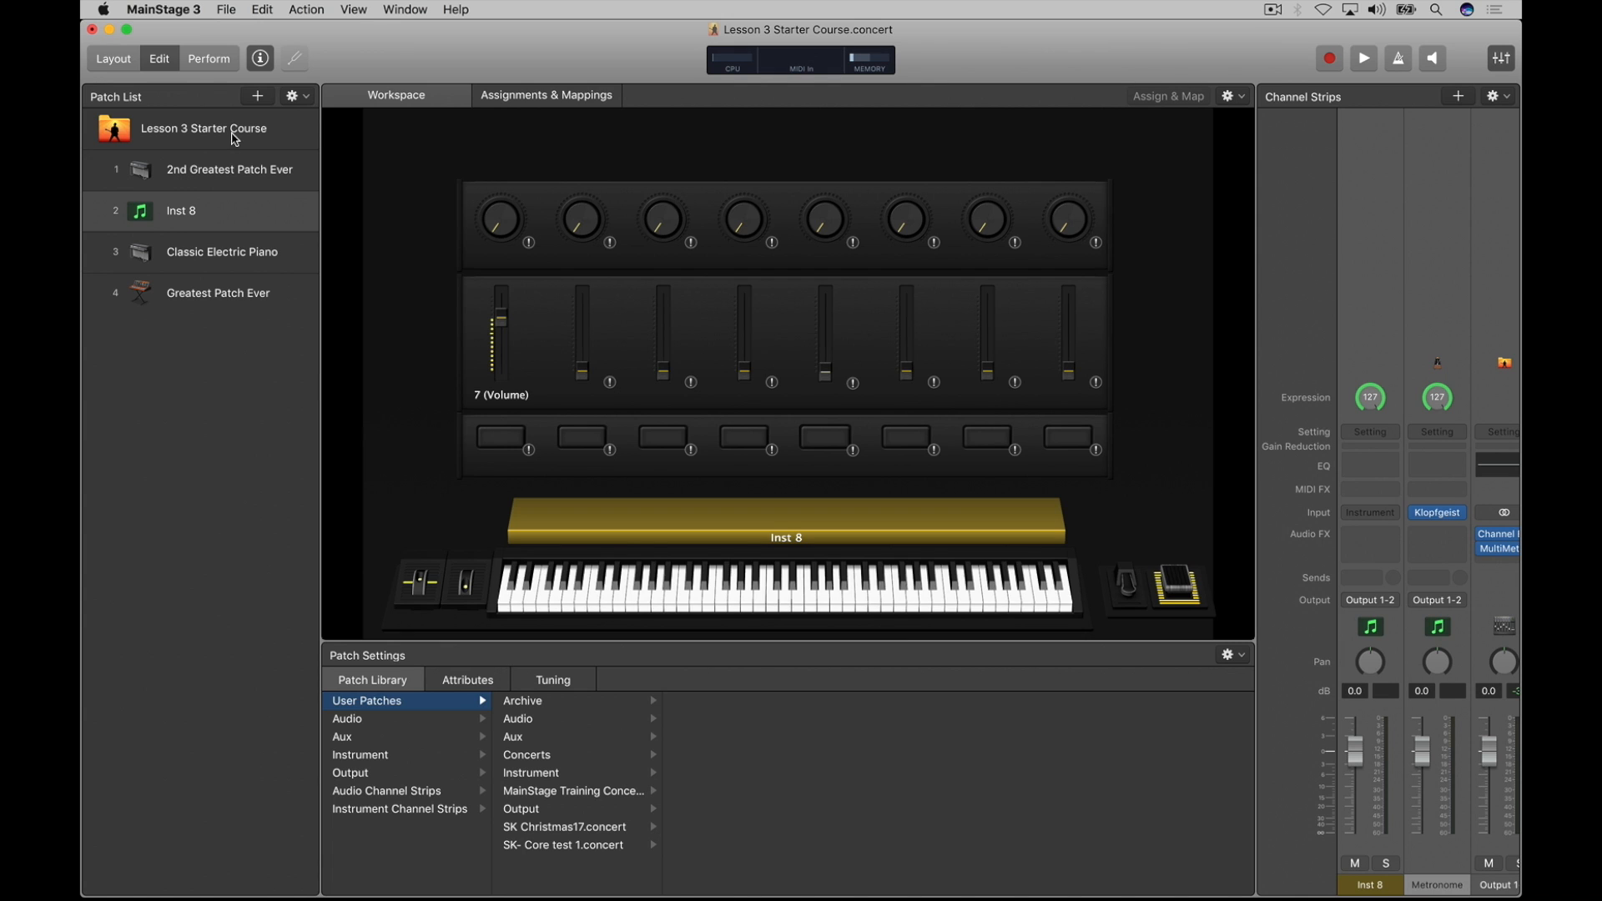
{"action": "left_click", "coordinate": [227, 9]}
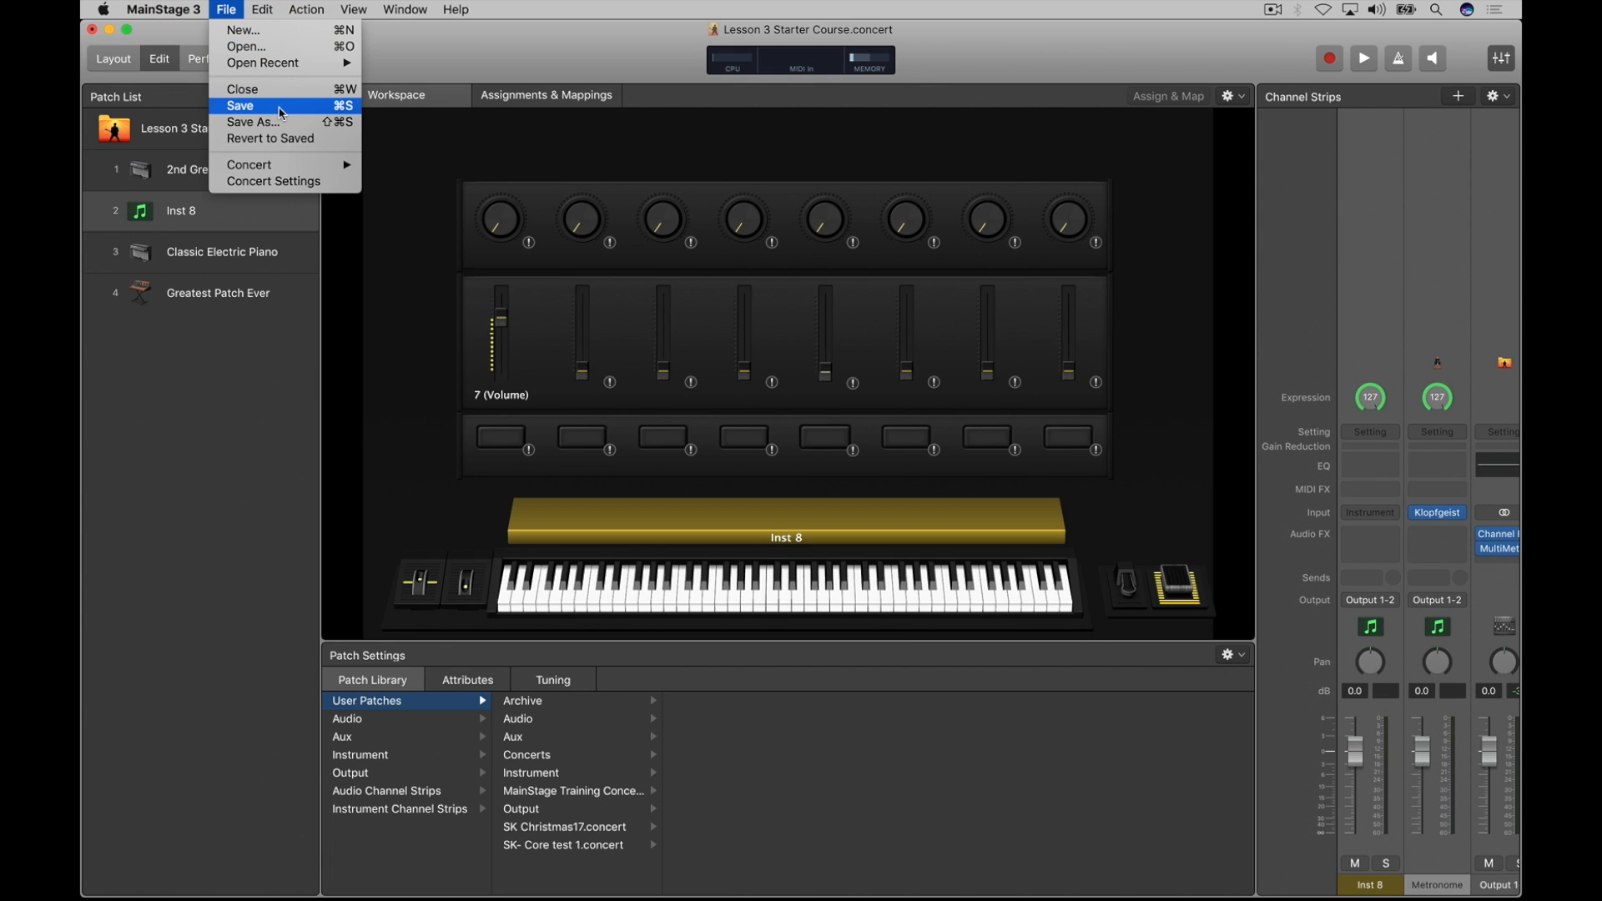
{"action": "left_click", "coordinate": [450, 53]}
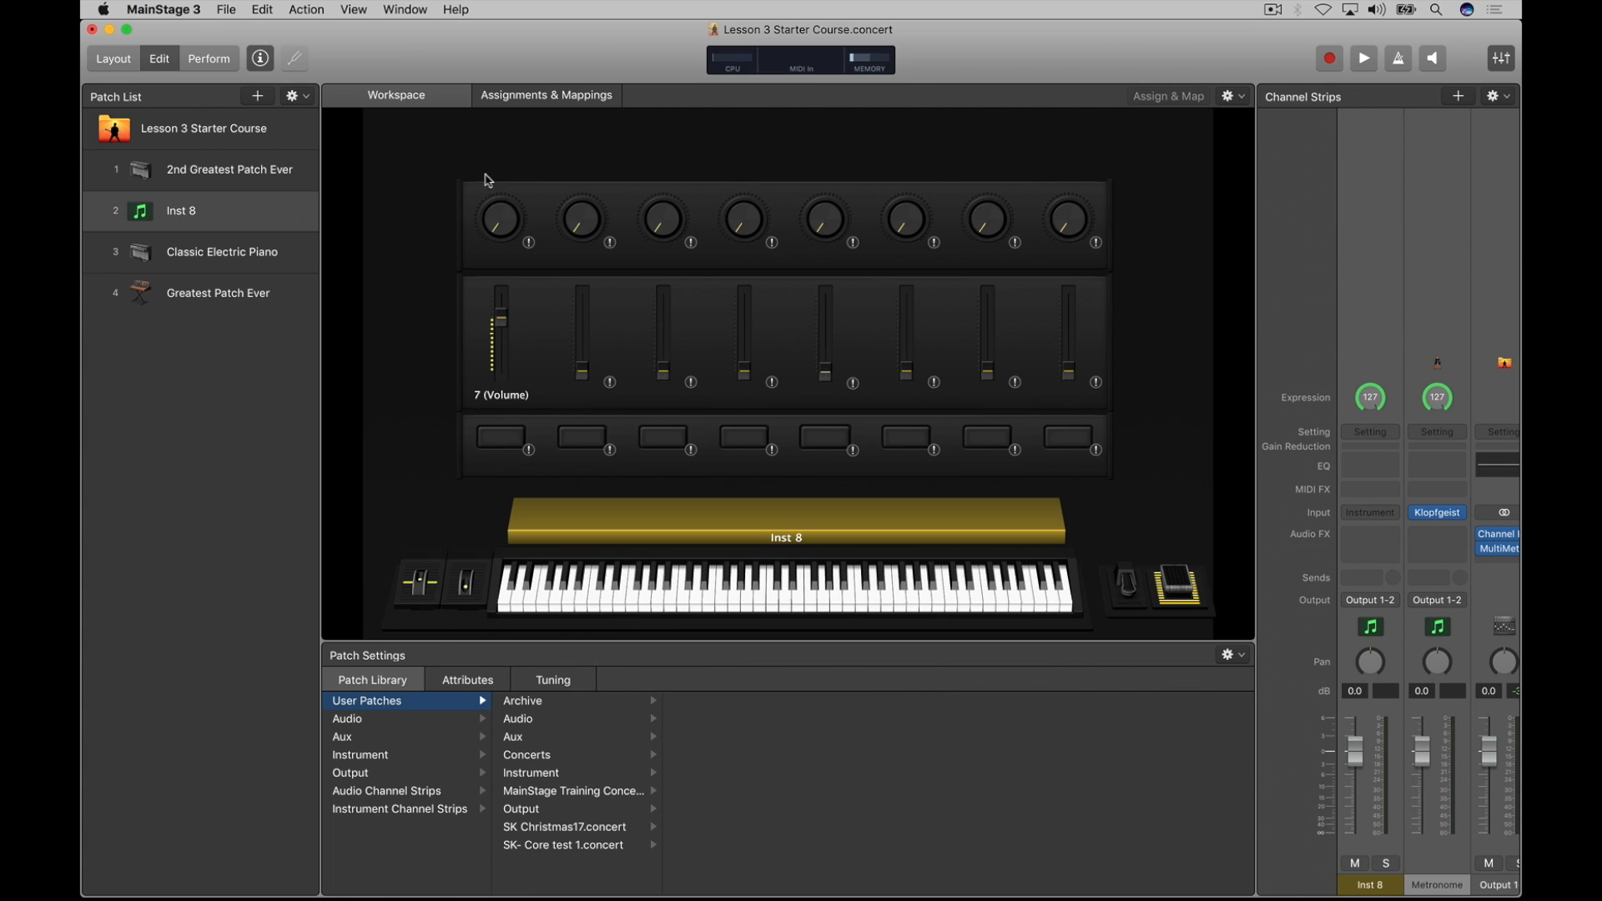